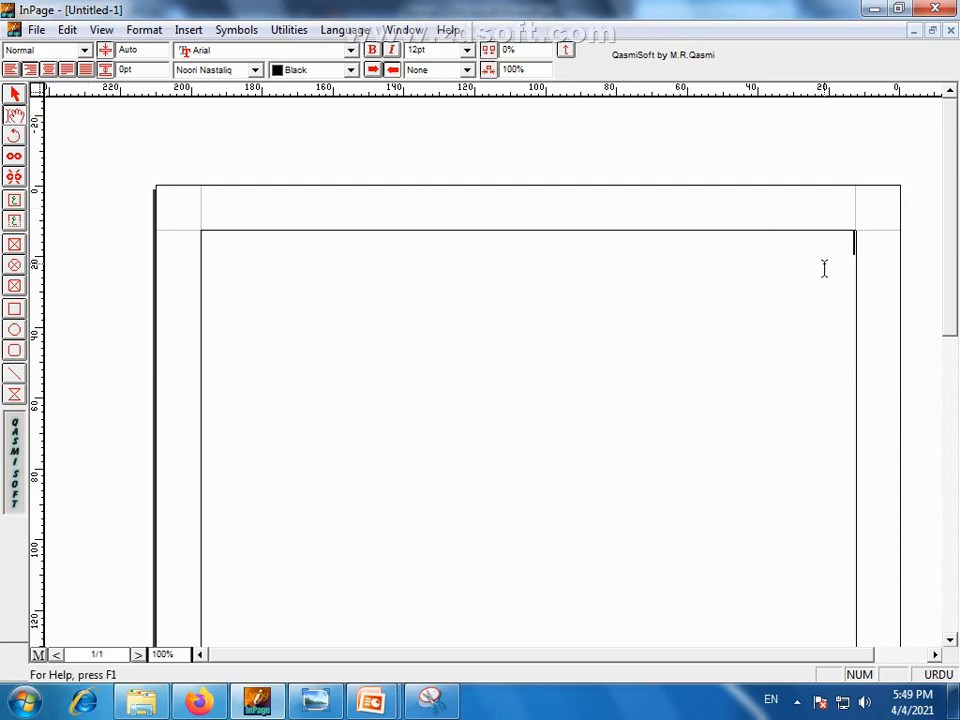
Enter the Urdu phrase "پاکستان زندہ باد" on the first line of the page
type("پاکستان زندہ باد")
left_click_drag(804, 249, 874, 255)
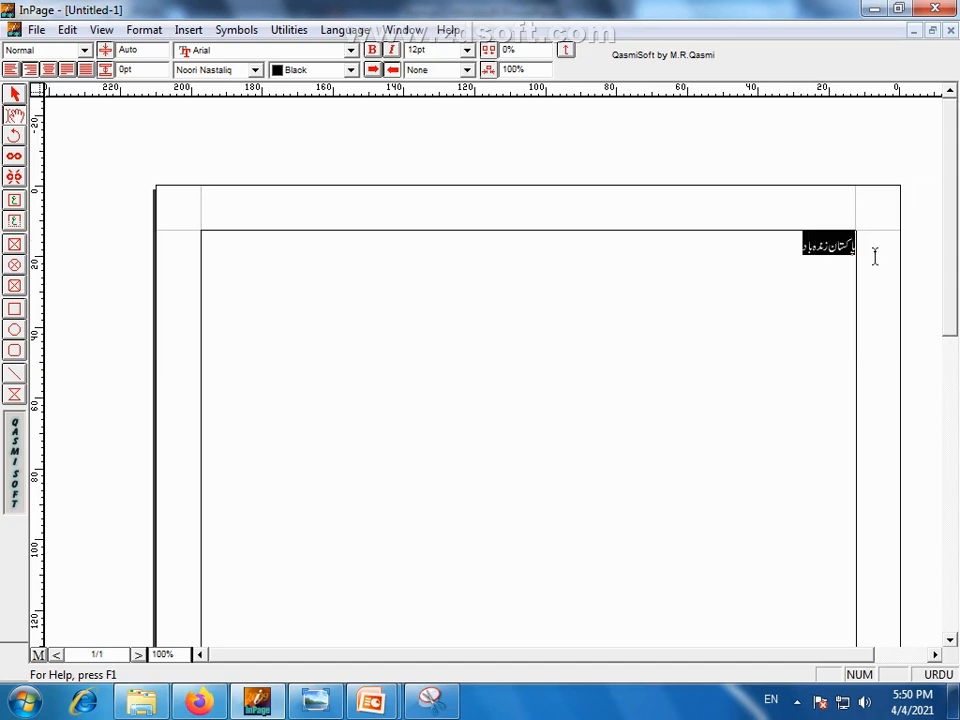
left_click(817, 291)
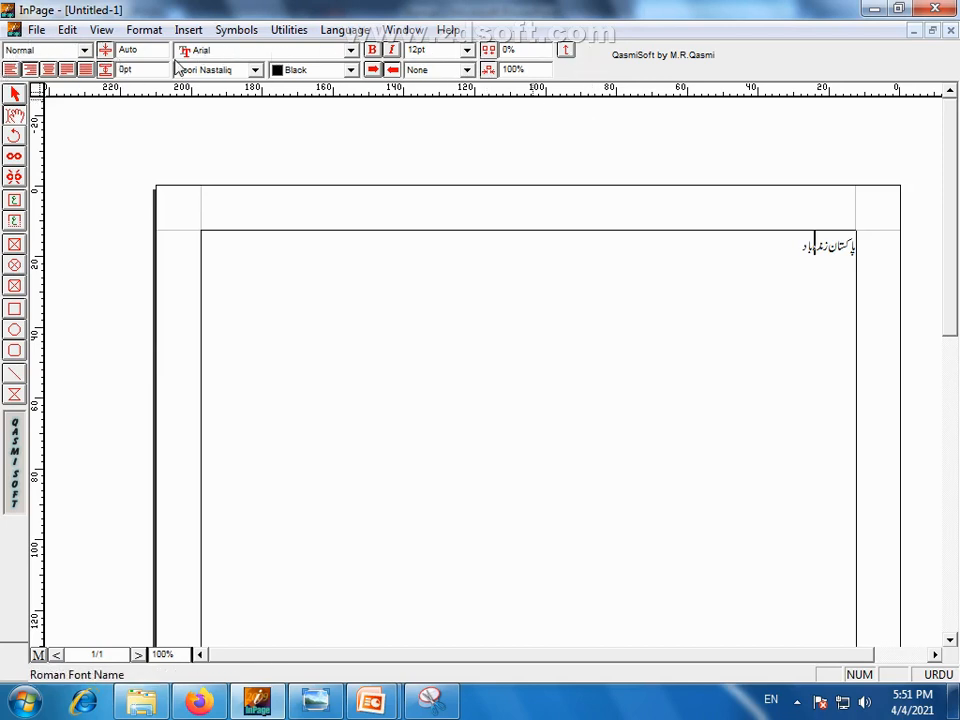
left_click(85, 50)
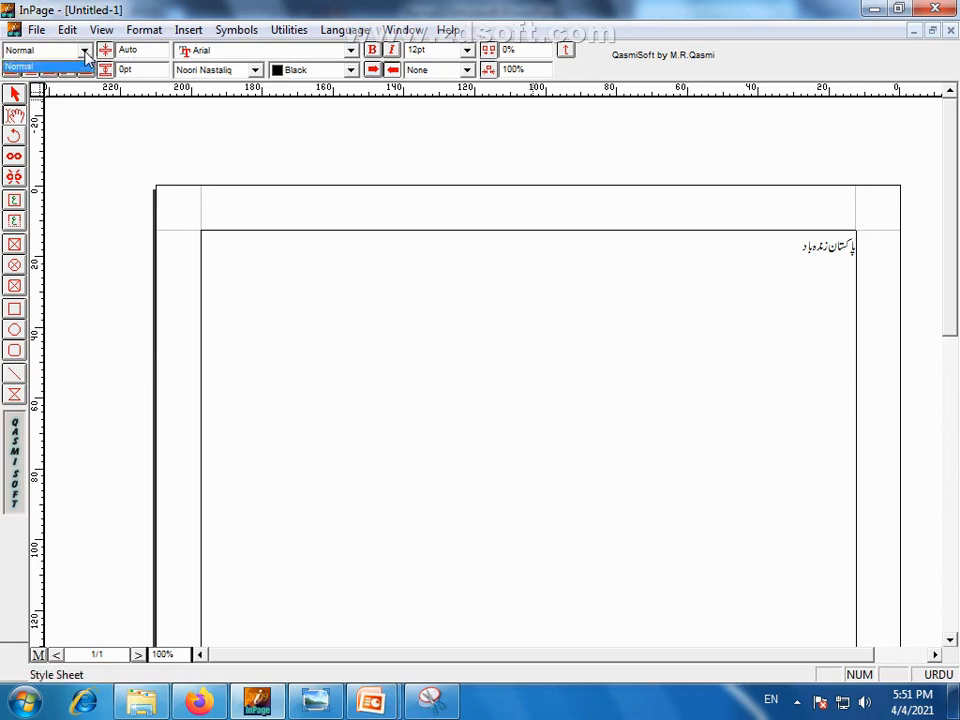
left_click(181, 3)
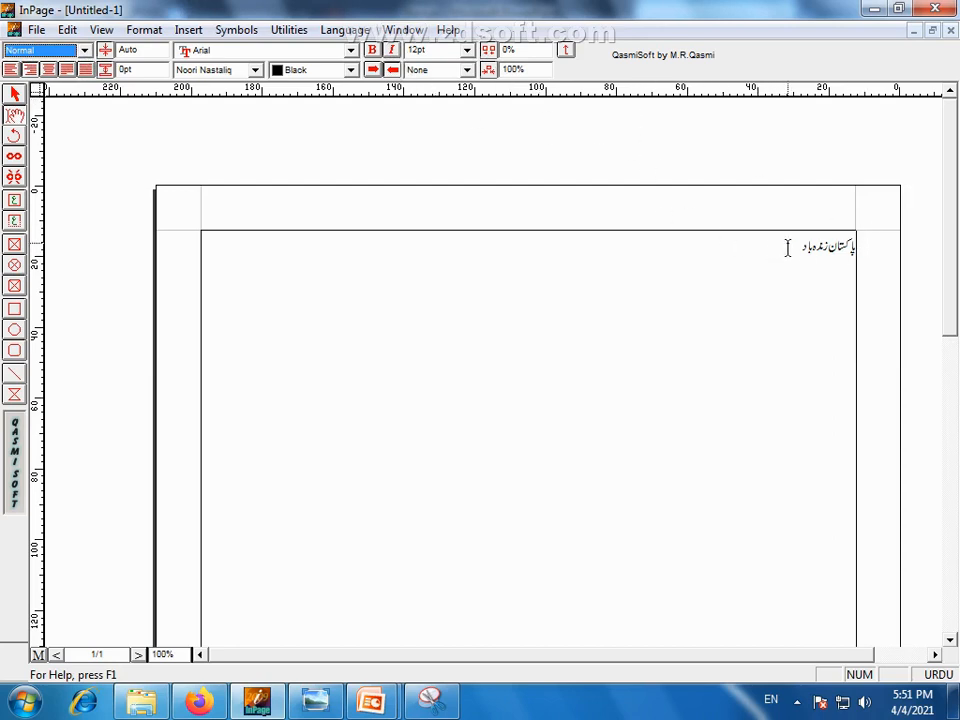
left_click_drag(798, 248, 873, 249)
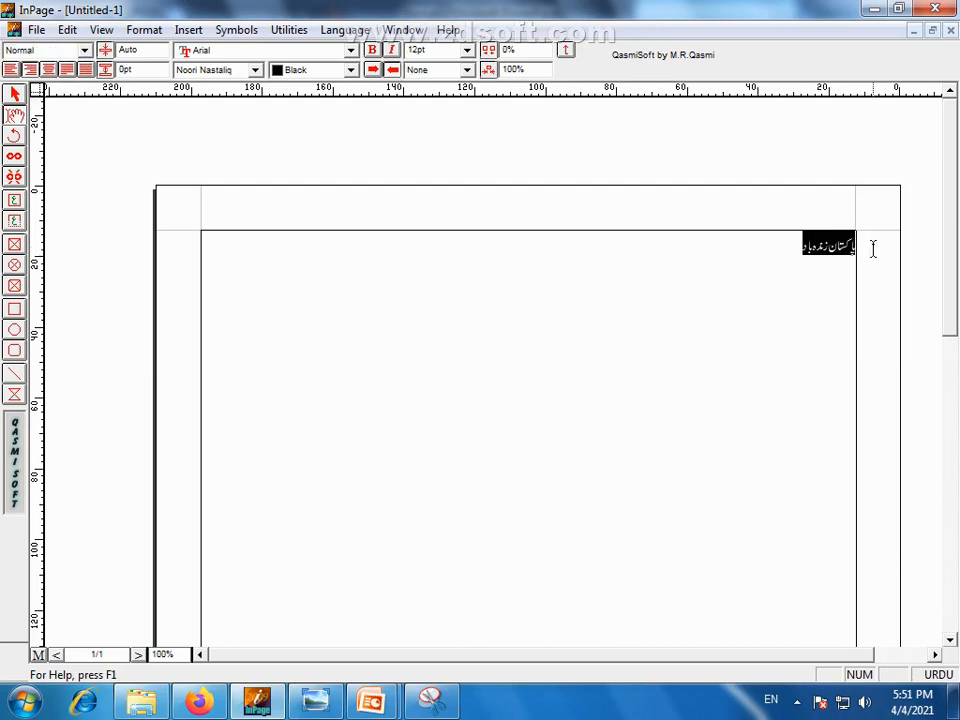
left_click(789, 262)
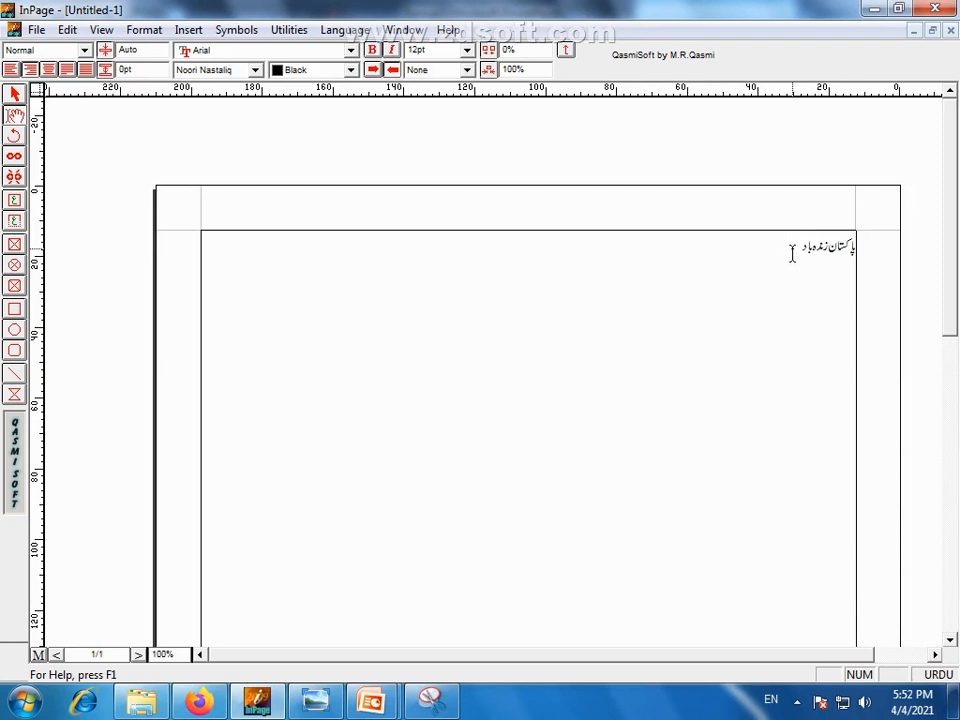
left_click_drag(797, 247, 859, 258)
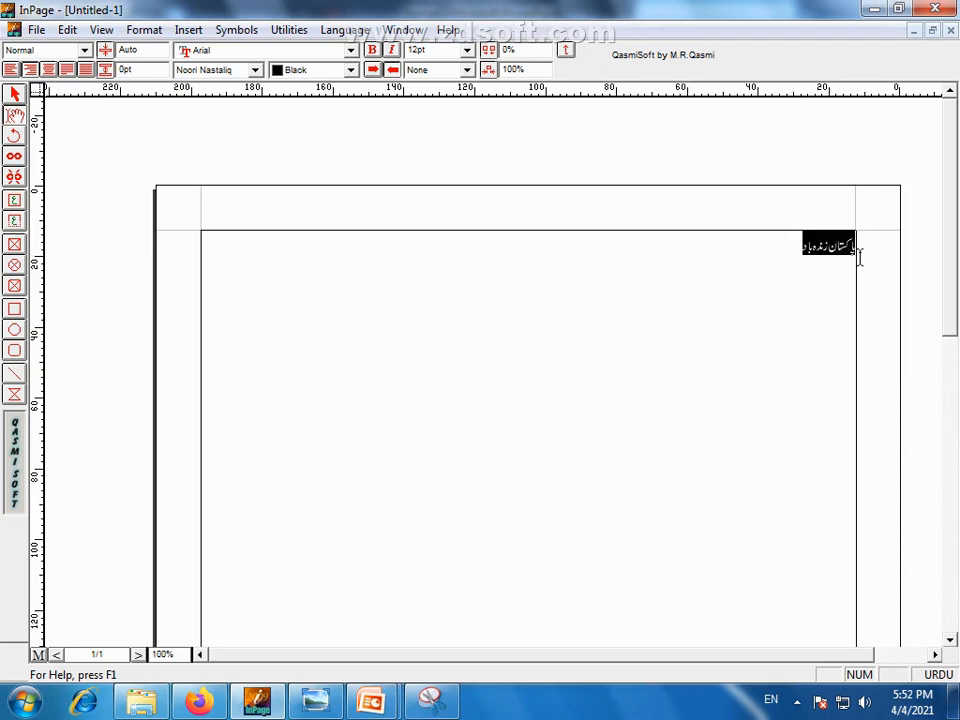
left_click(797, 270)
Select the whole phrase and try the preset font sizes 24 pt, 48 pt and 72 pt on it
left_click_drag(797, 253, 861, 253)
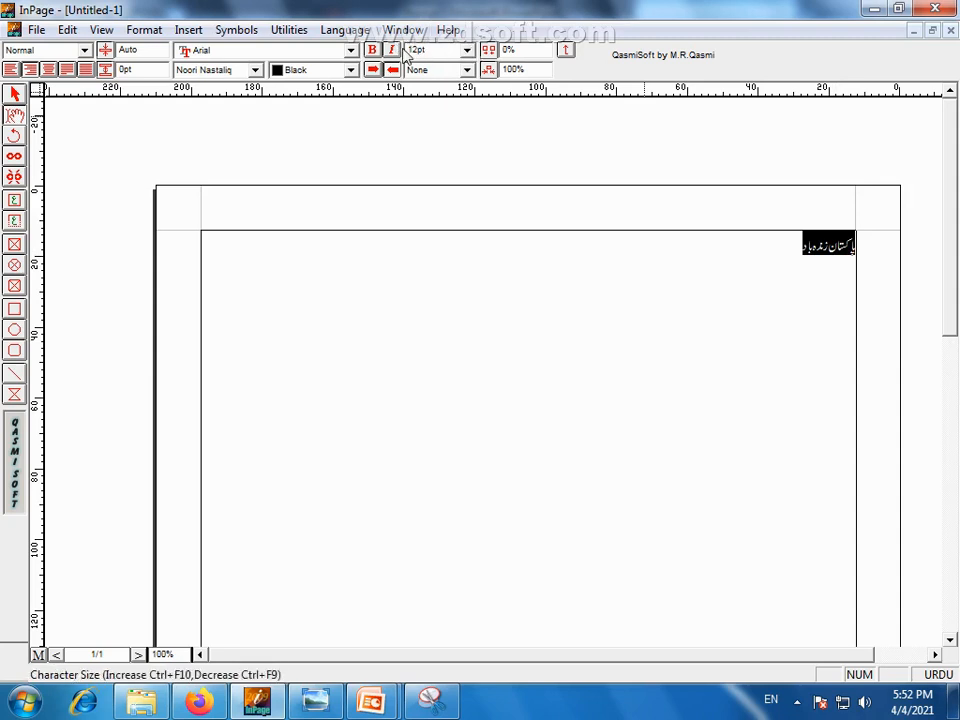
left_click(467, 53)
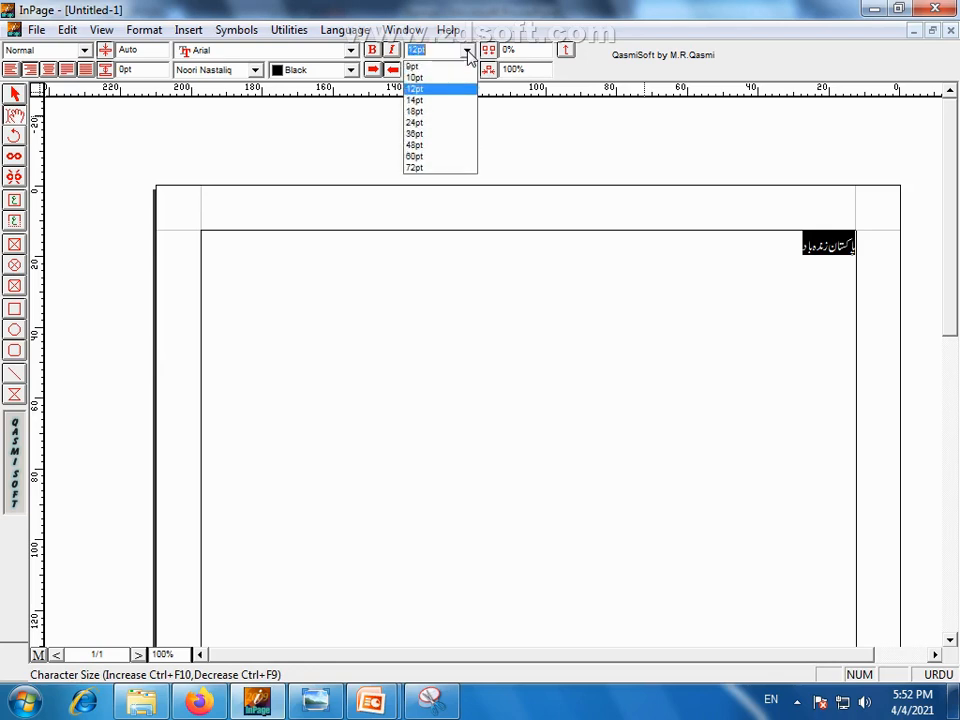
left_click(416, 122)
left_click(466, 49)
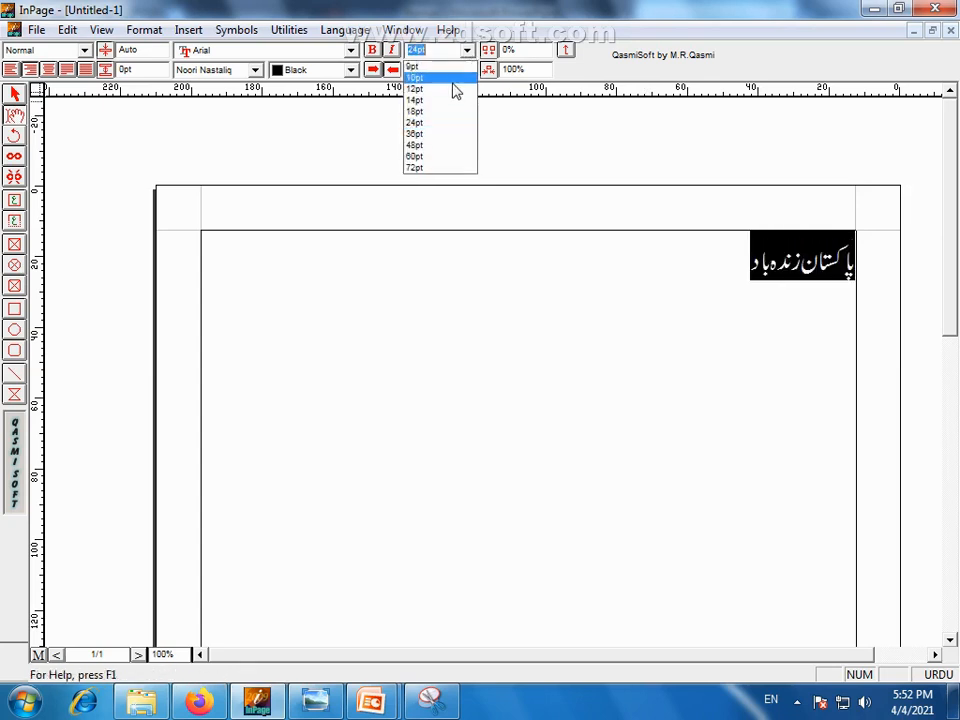
left_click(432, 148)
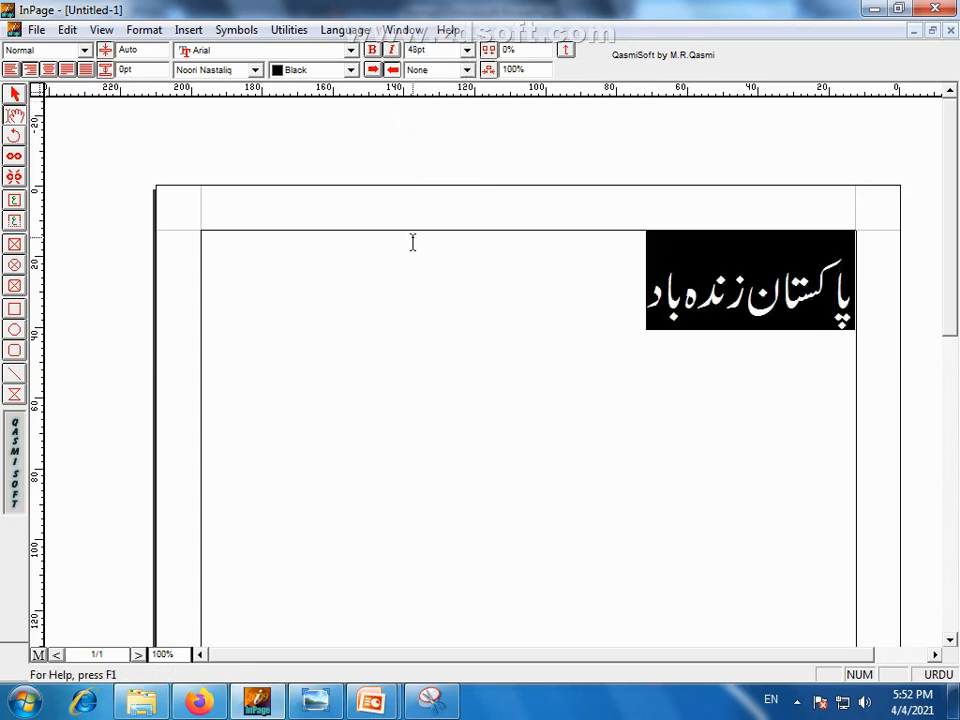
left_click(466, 49)
left_click(422, 167)
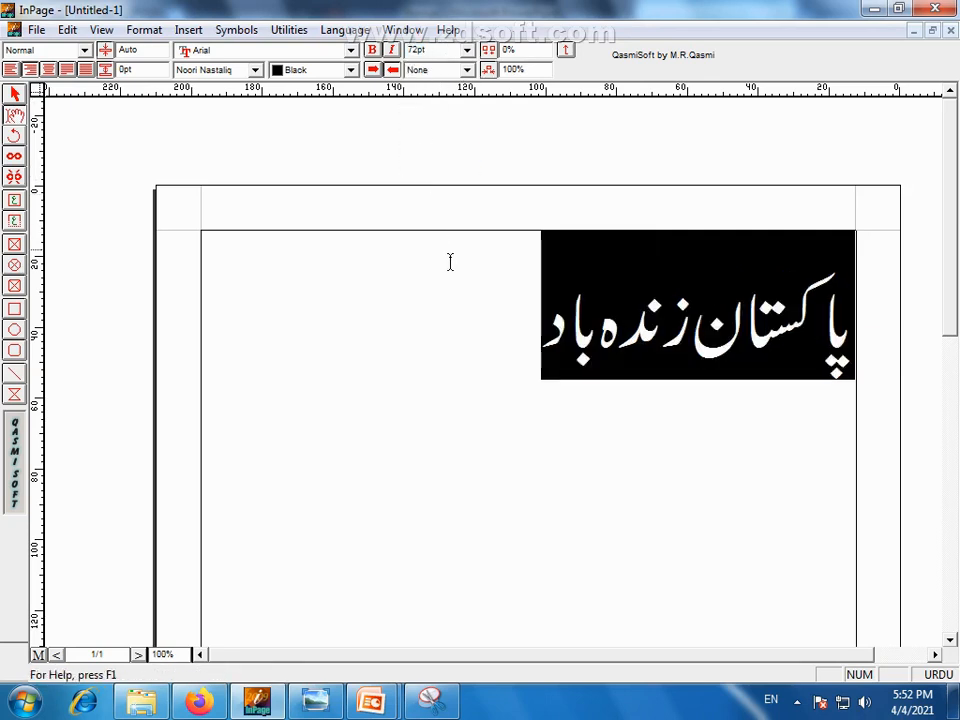
Give the selected phrase a custom font size of 100 pt, and reduce it to 70 pt
double_click(436, 52)
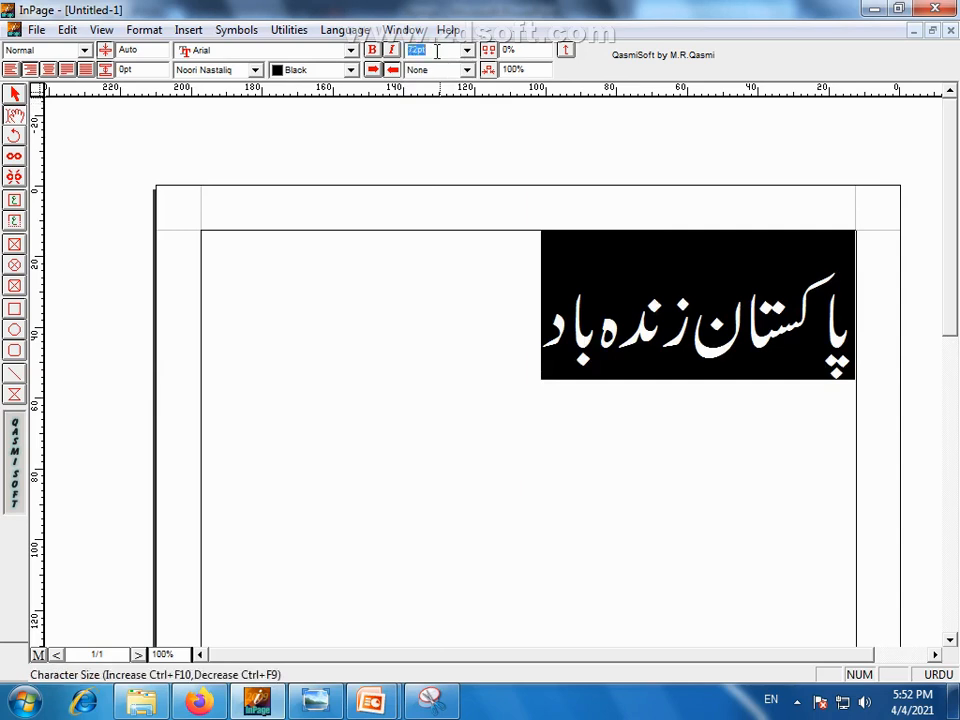
type("100")
key("Return")
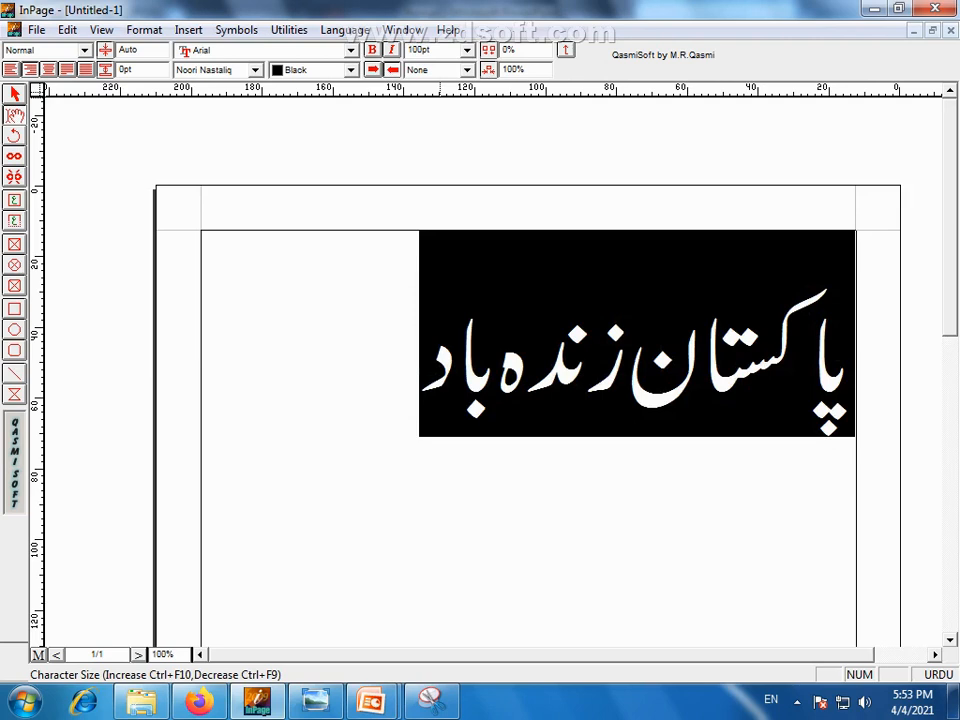
double_click(420, 49)
type("70")
key("Return")
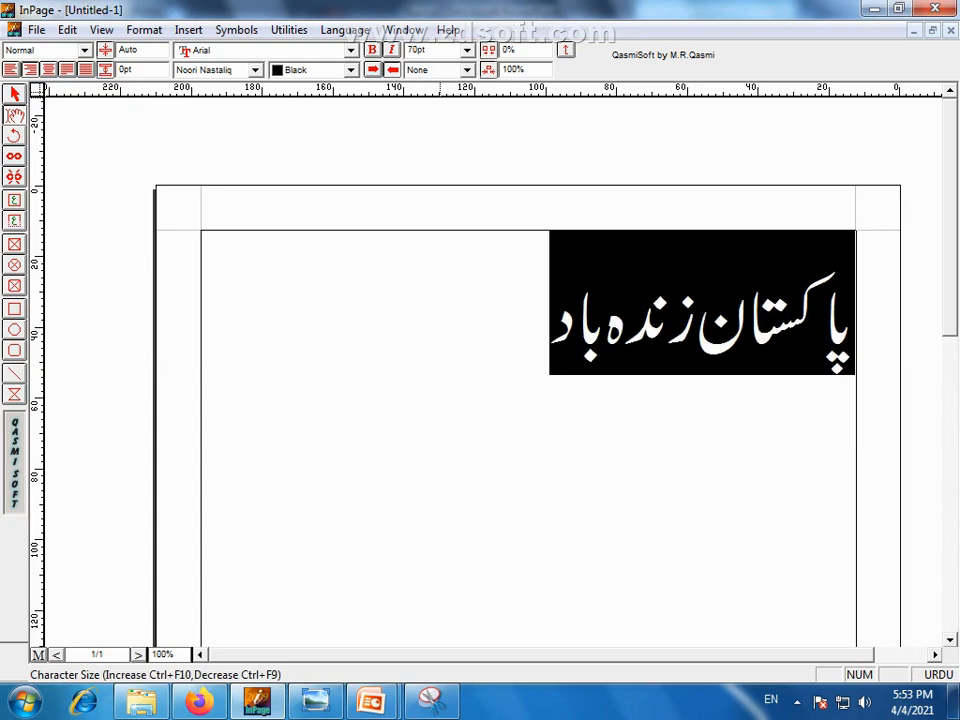
Apply the Single text style to underline the phrase, and deselect the text
left_click(466, 70)
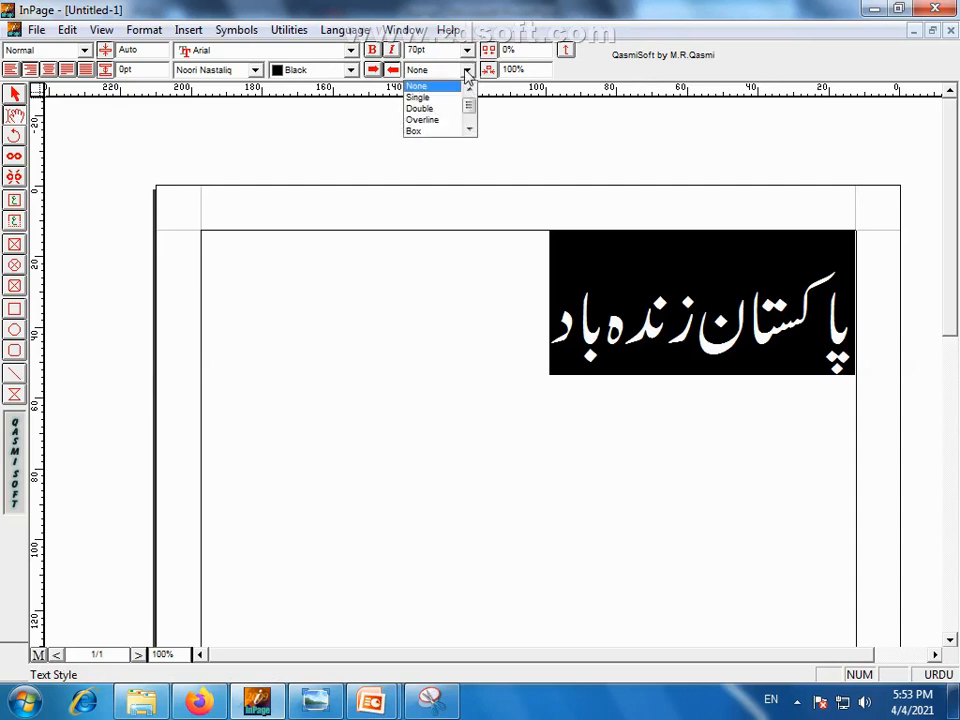
left_click(418, 86)
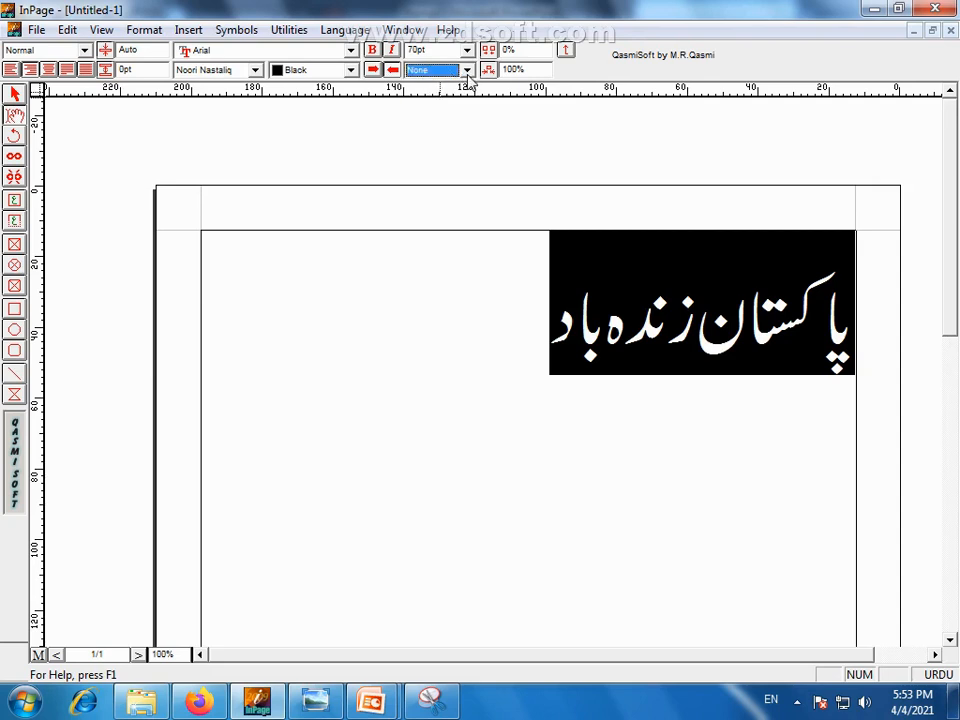
left_click(466, 70)
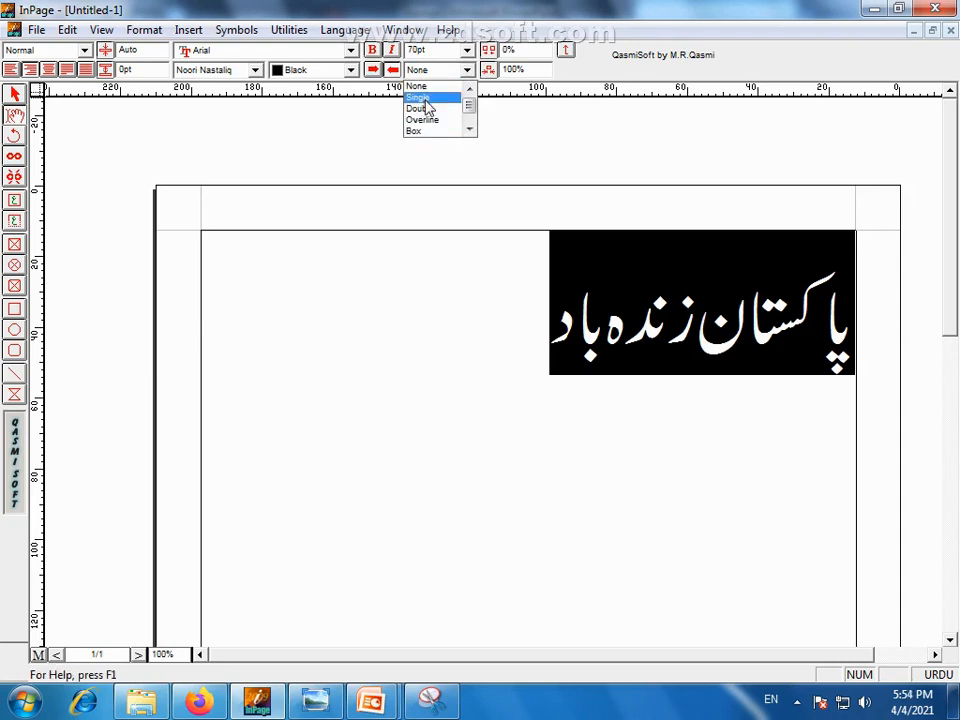
left_click(420, 97)
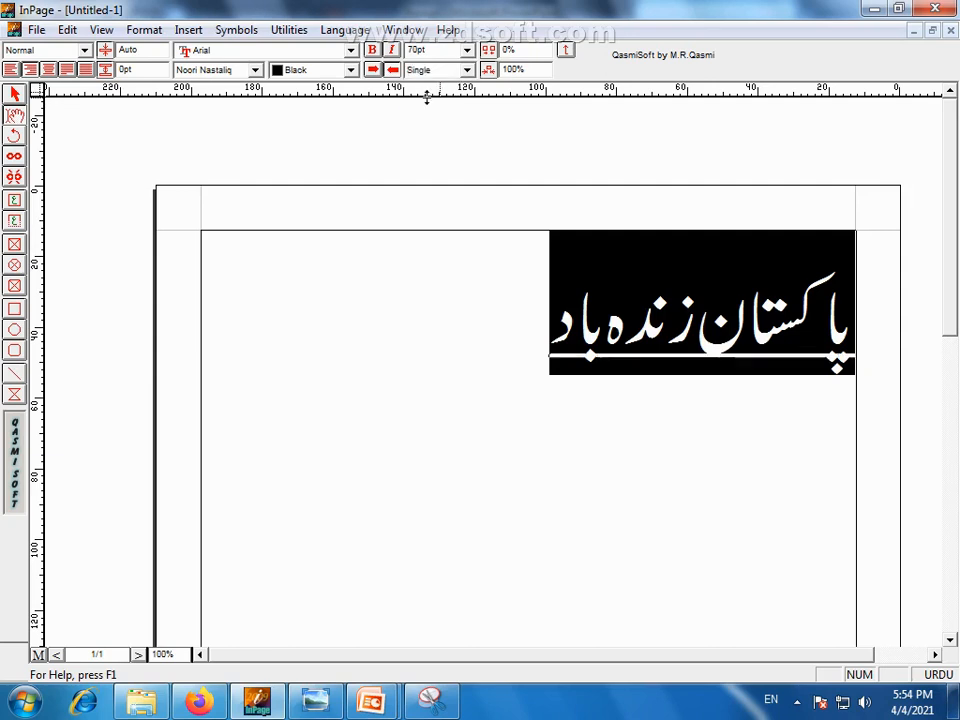
left_click(549, 360)
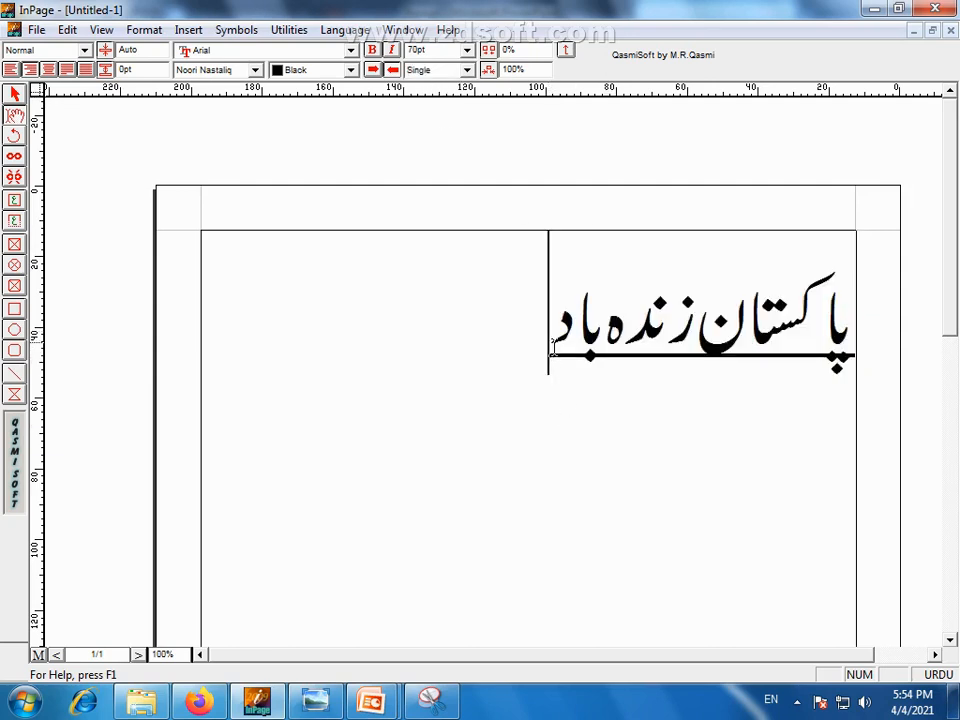
Reselect the phrase and apply the Double text style, followed by the Overline style
left_click_drag(549, 364, 872, 377)
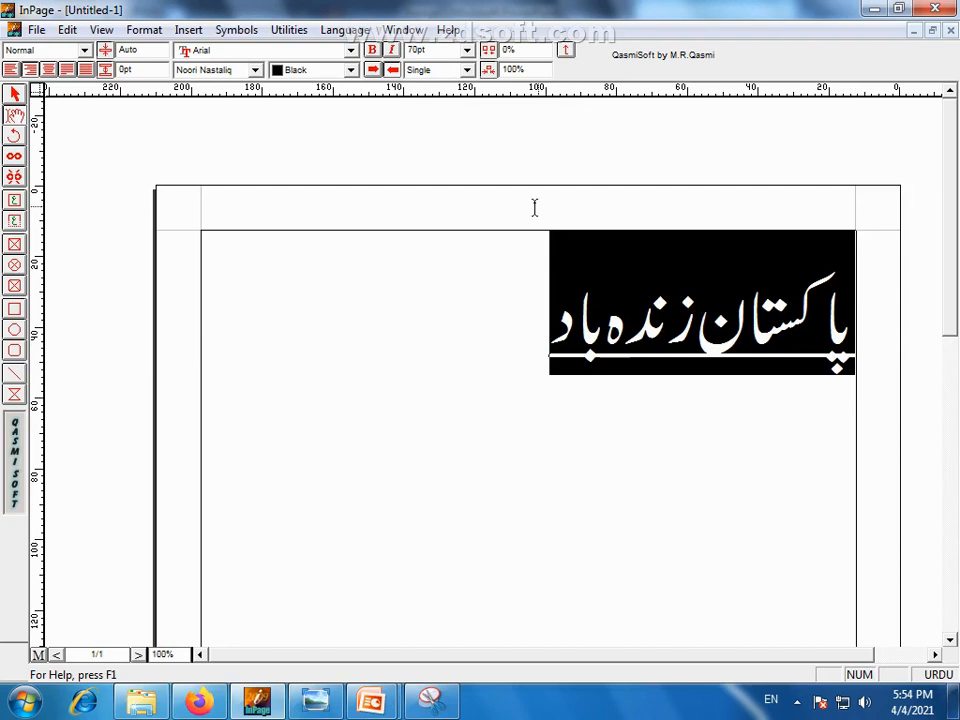
left_click(467, 70)
left_click(453, 100)
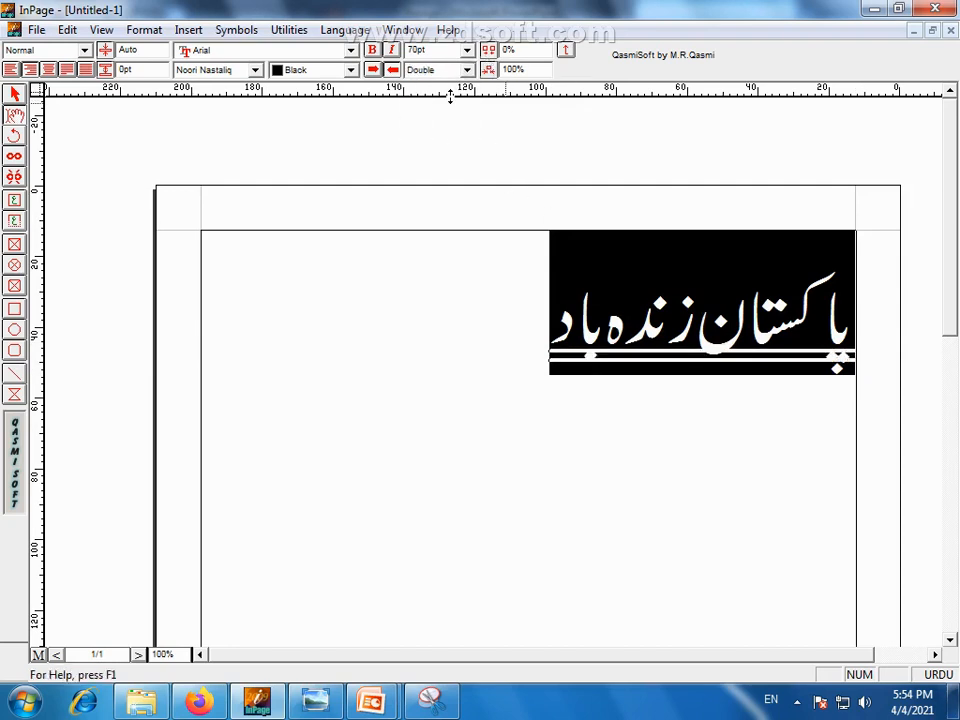
left_click(467, 70)
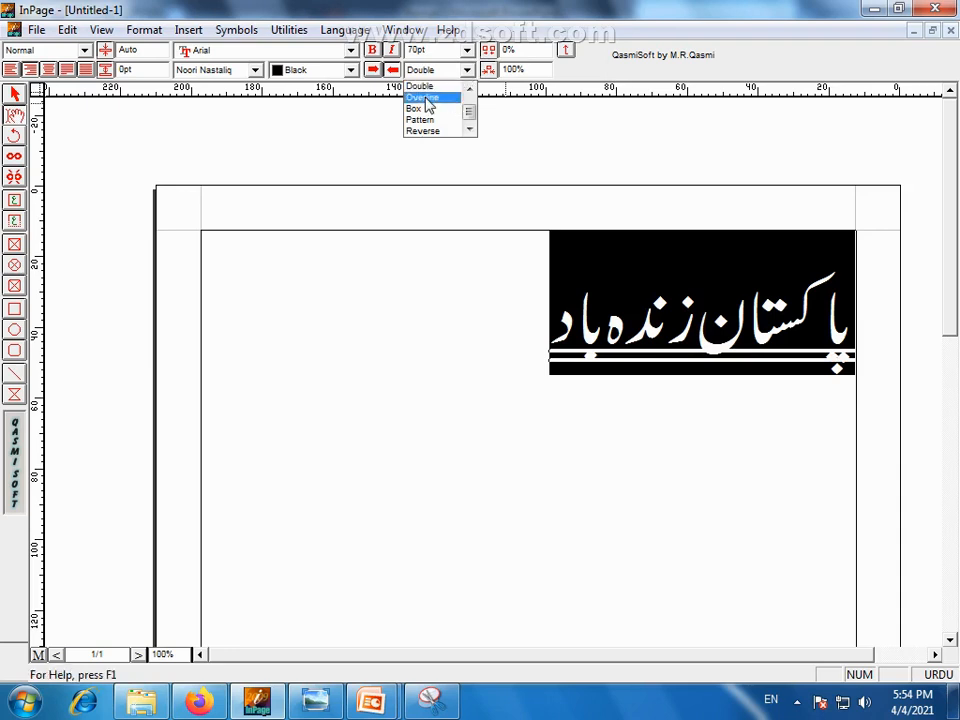
left_click(425, 98)
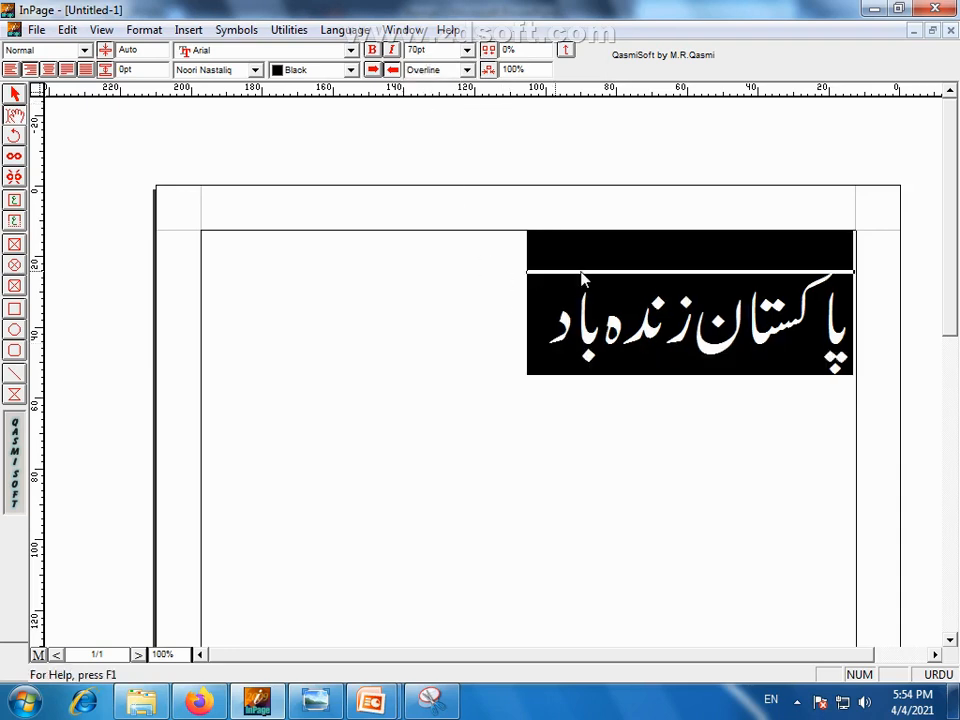
Apply the Box text style to the phrase, replace it with Pattern, and deselect the text
left_click(467, 70)
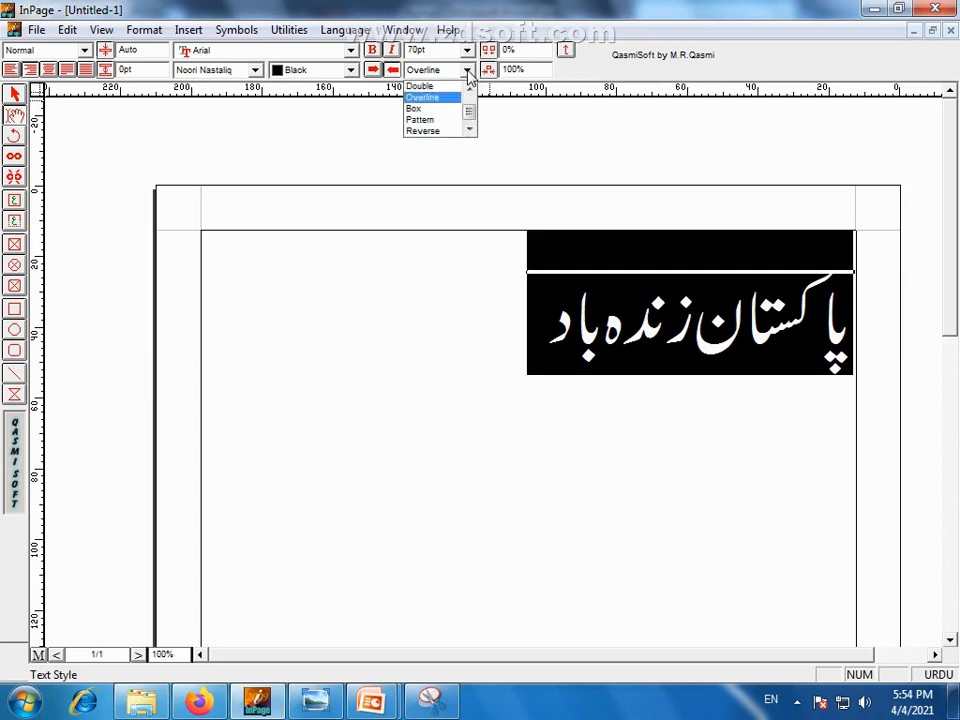
left_click(442, 108)
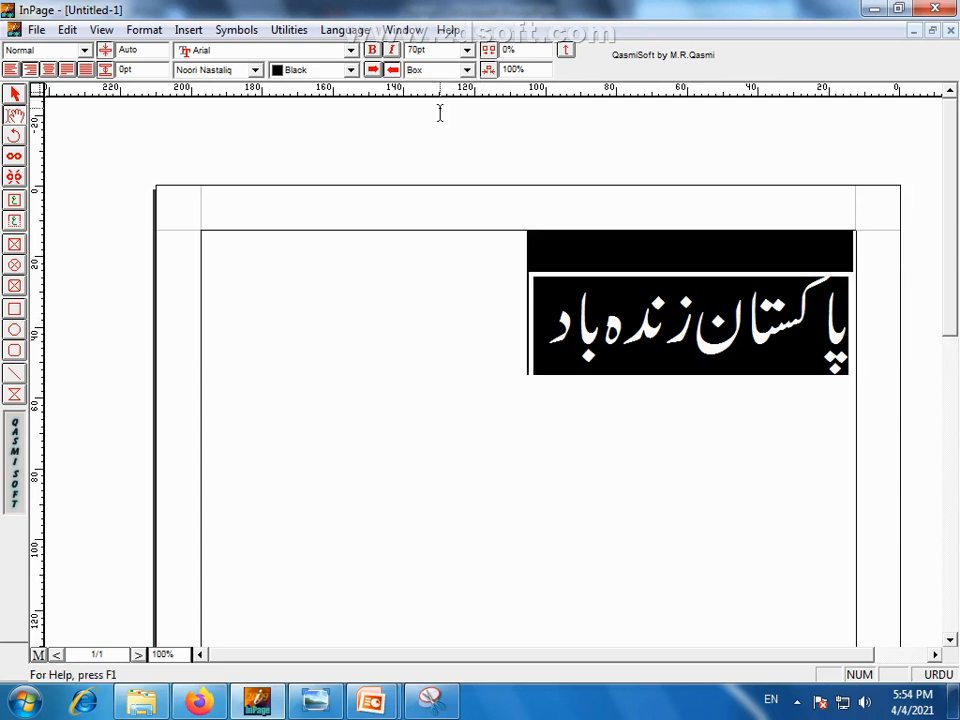
left_click(467, 70)
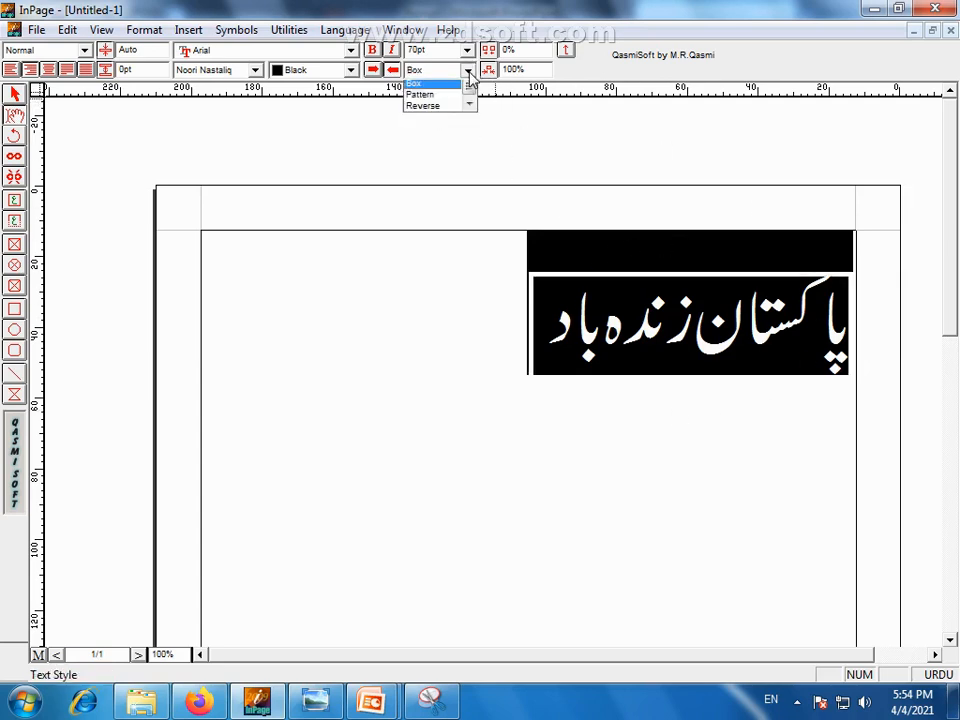
left_click(421, 119)
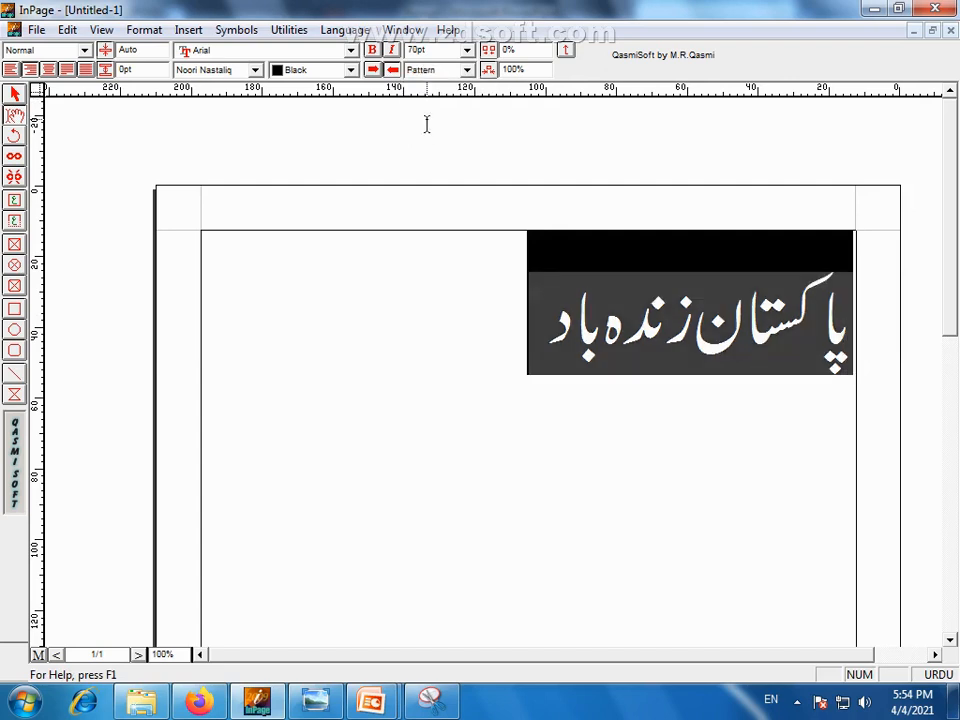
left_click(510, 334)
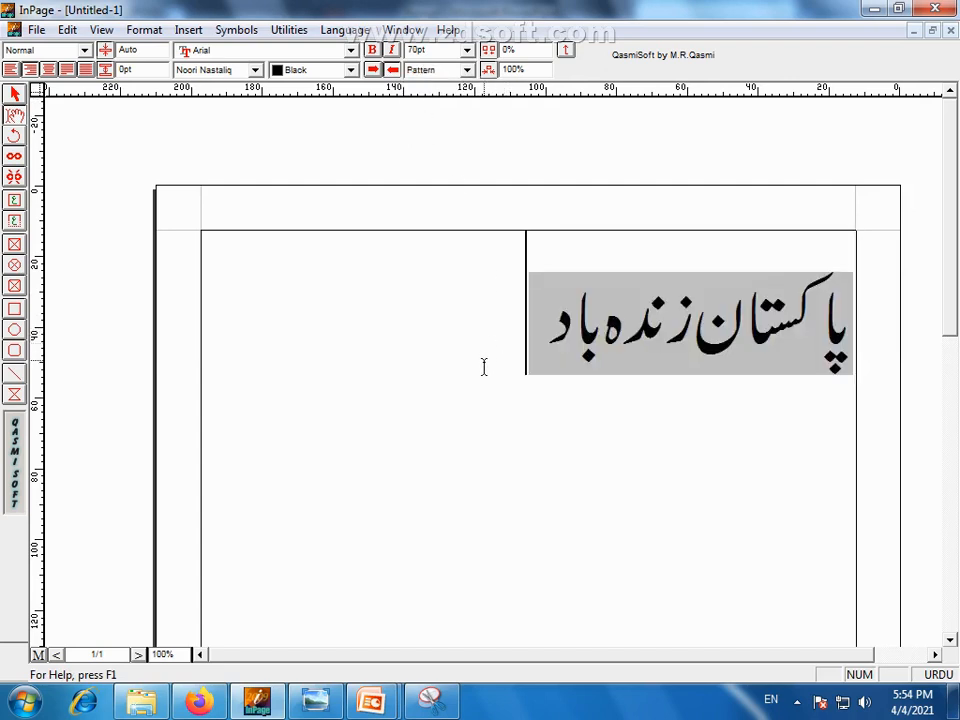
Reselect the phrase, change its text style to Reverse, and deselect the text
left_click_drag(514, 328, 876, 336)
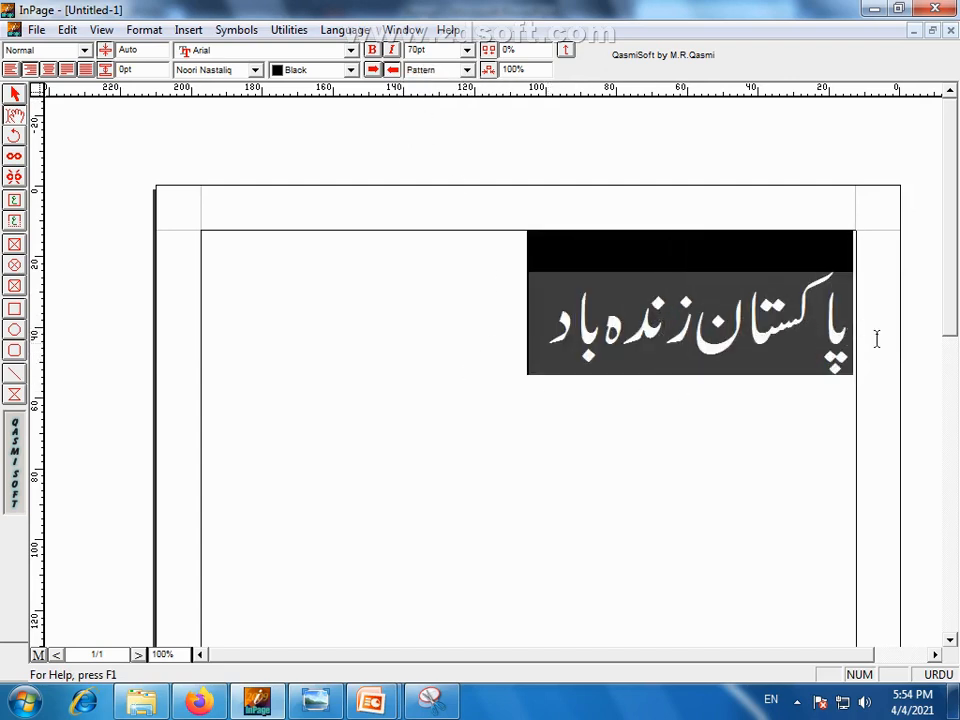
left_click(467, 70)
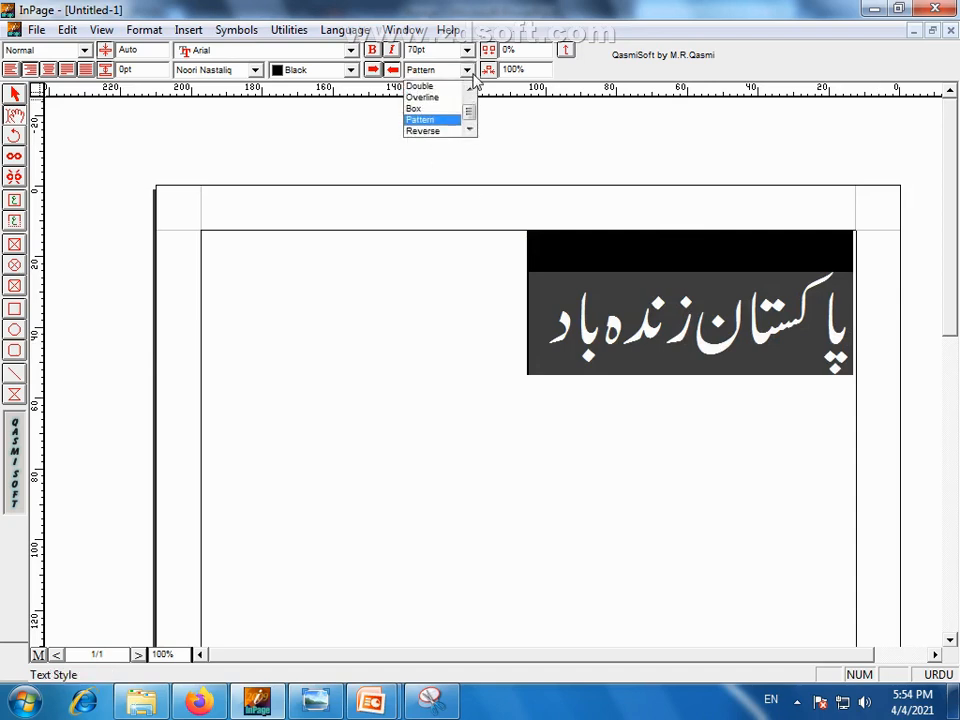
left_click(423, 131)
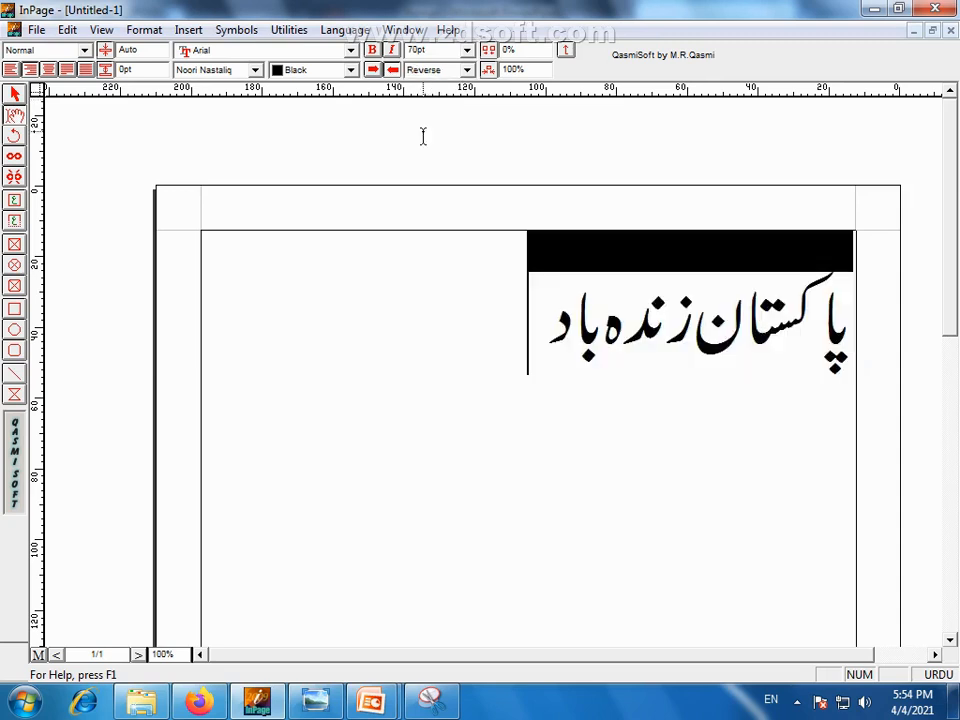
left_click(477, 323)
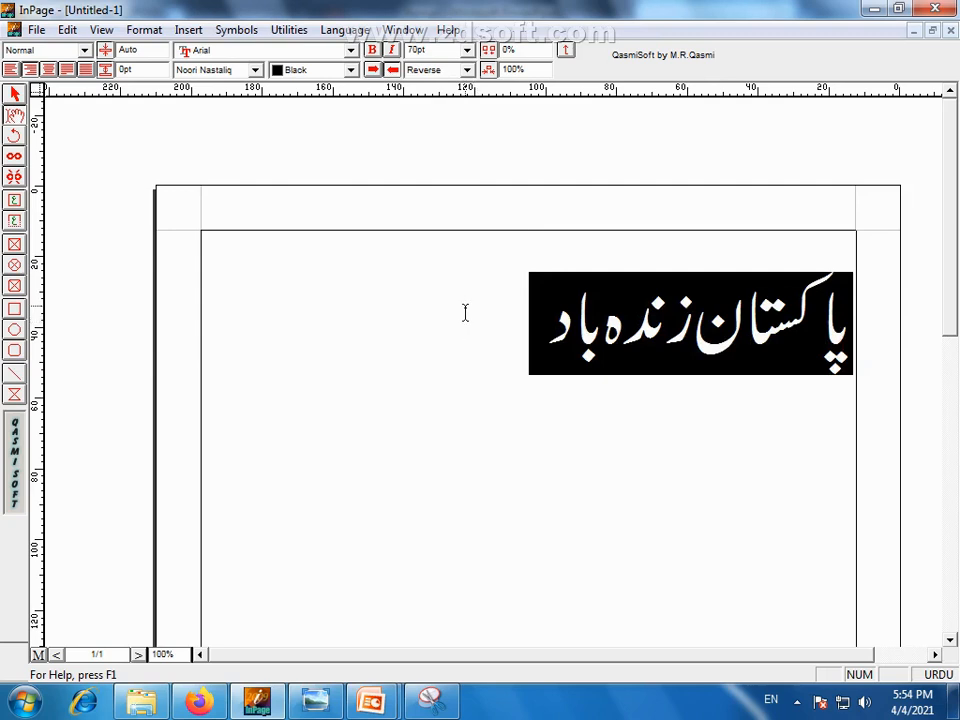
Reselect the phrase, set its text style to None, and deselect the text
left_click_drag(506, 319, 857, 350)
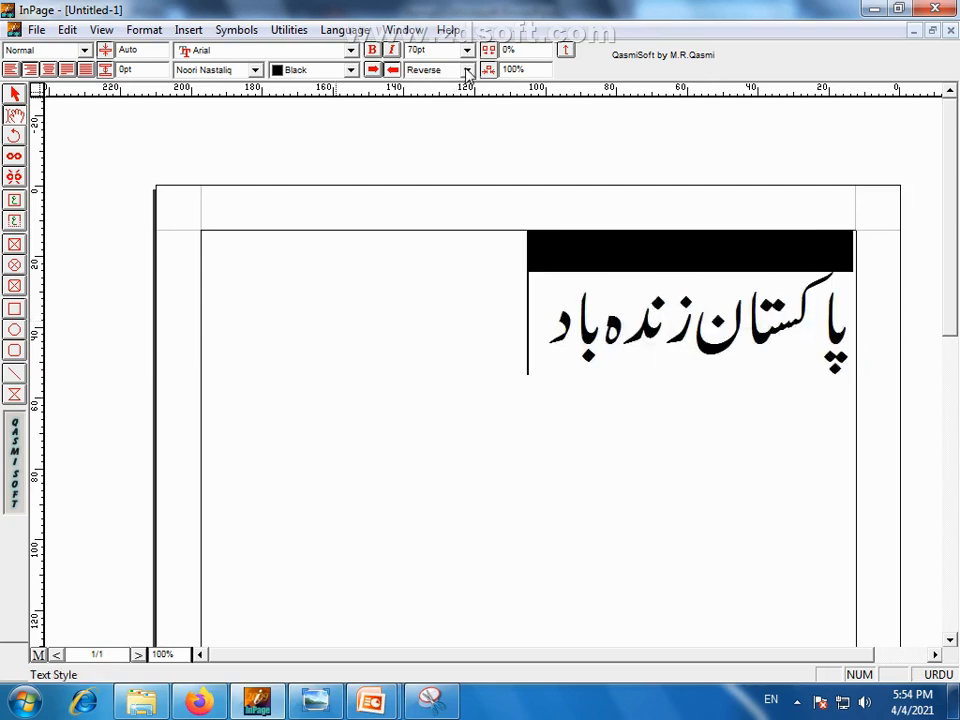
left_click(466, 69)
scroll(472, 103, "up", 2)
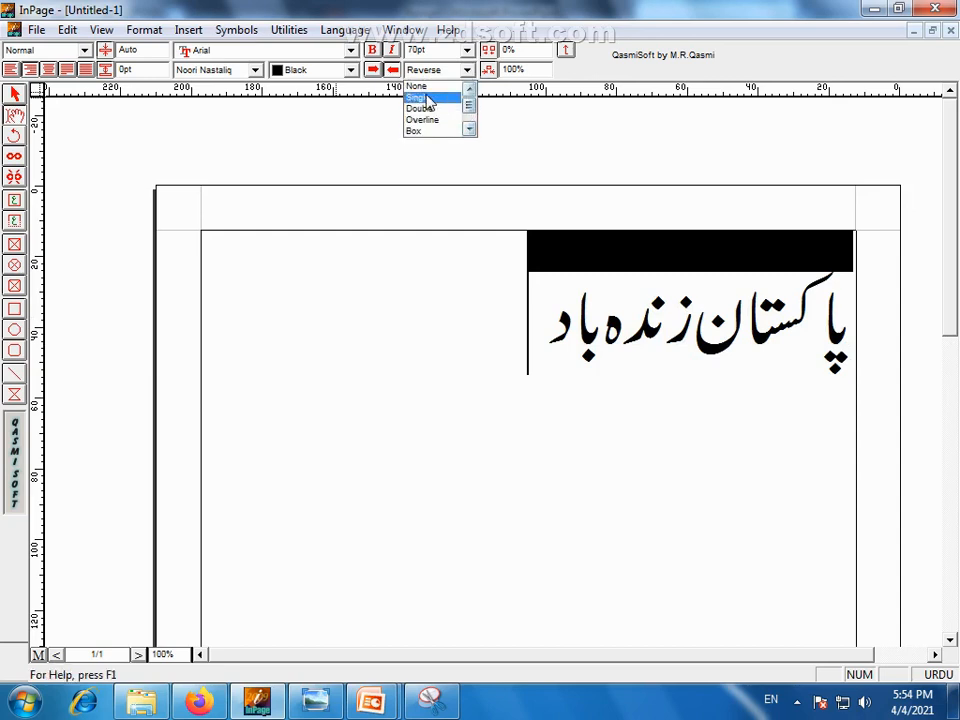
left_click(424, 88)
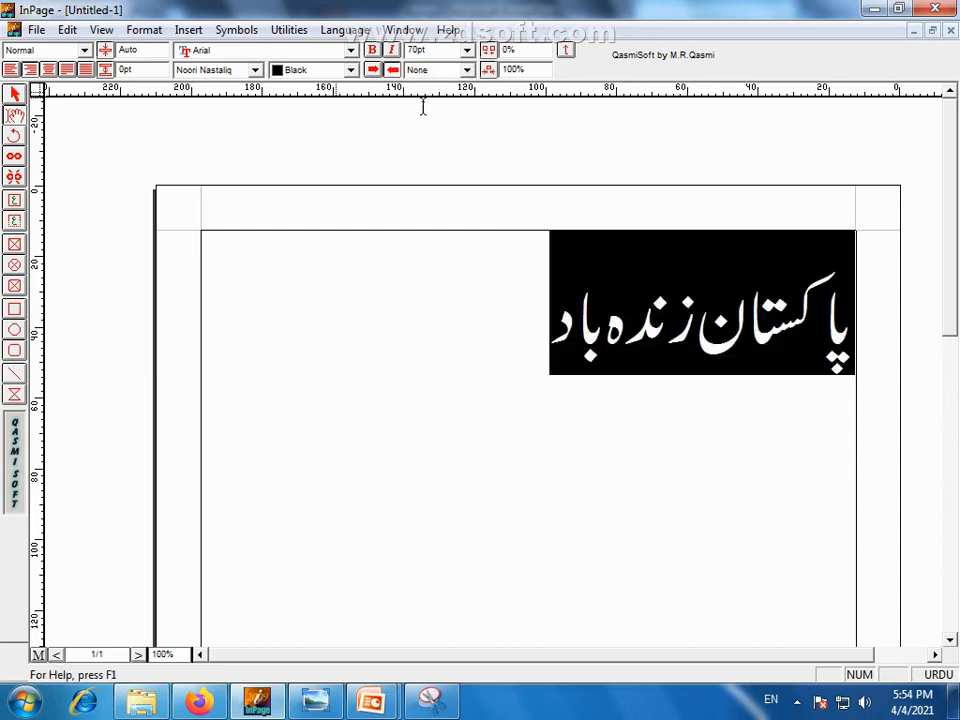
left_click(499, 300)
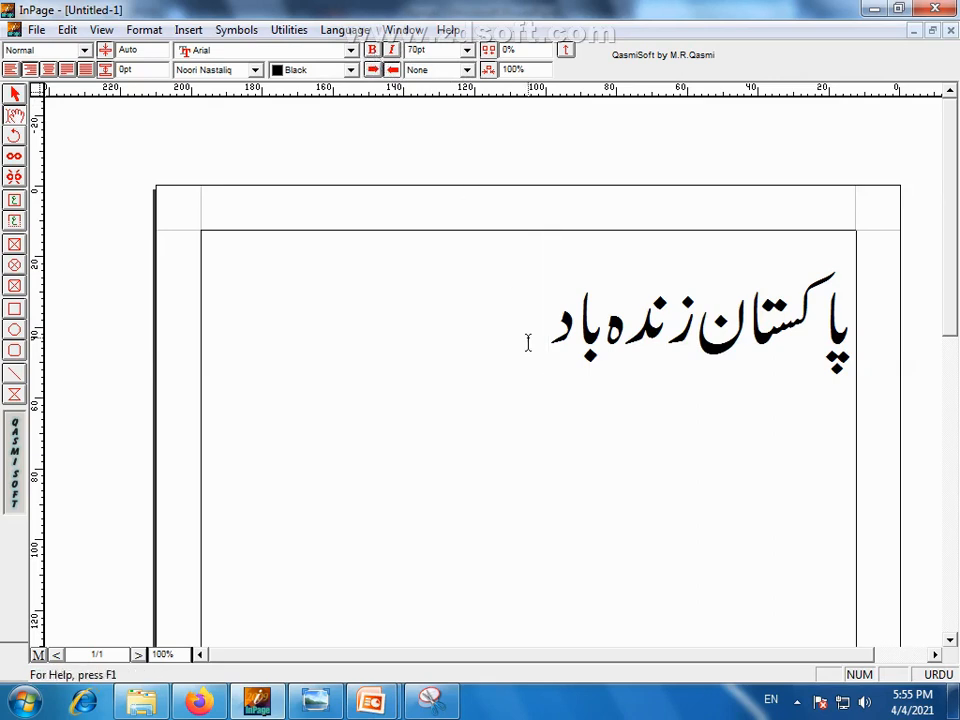
Copy the Urdu phrase, paste a second copy after it, and remove extra spaces so both fit on one line
left_click_drag(527, 343, 862, 345)
right_click(782, 352)
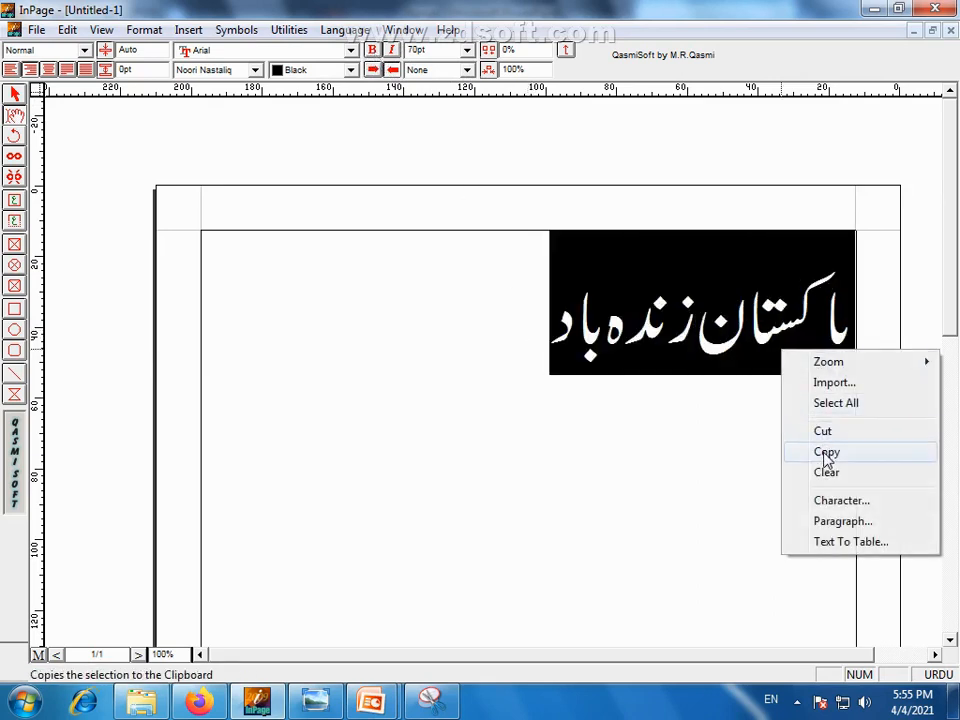
left_click(831, 452)
left_click(521, 351)
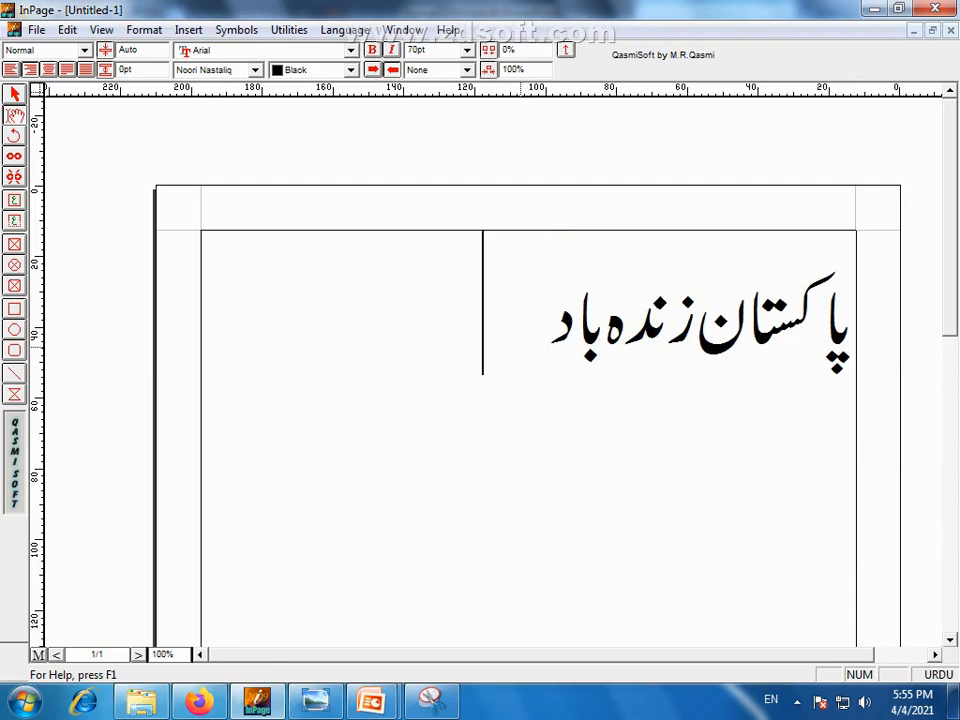
key("ctrl+v")
left_click(500, 345)
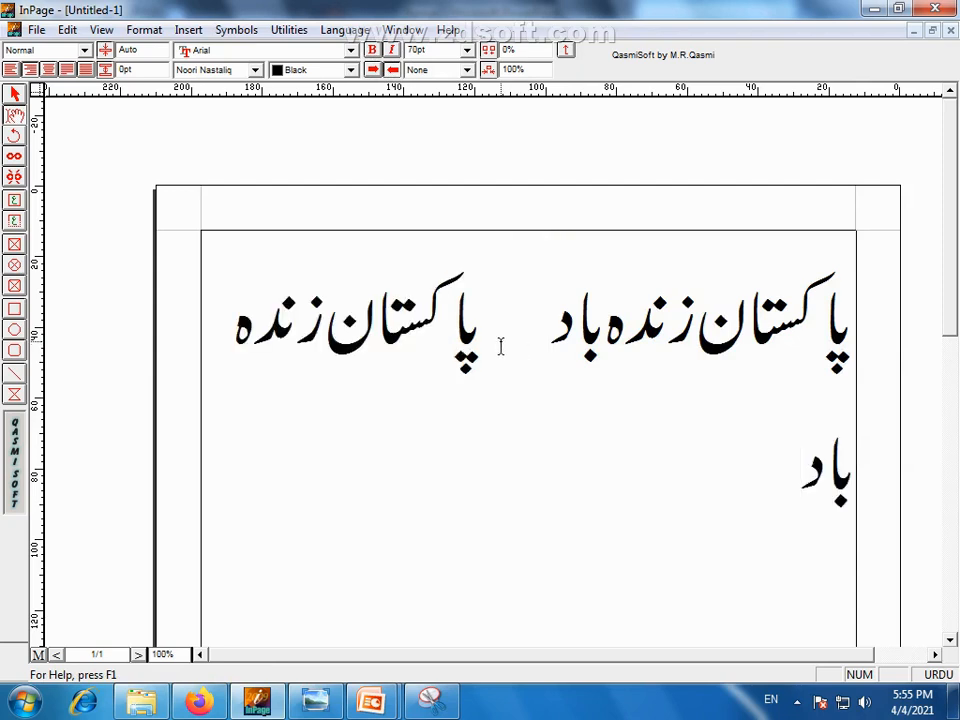
key("BackSpace")
key("BackSpace")
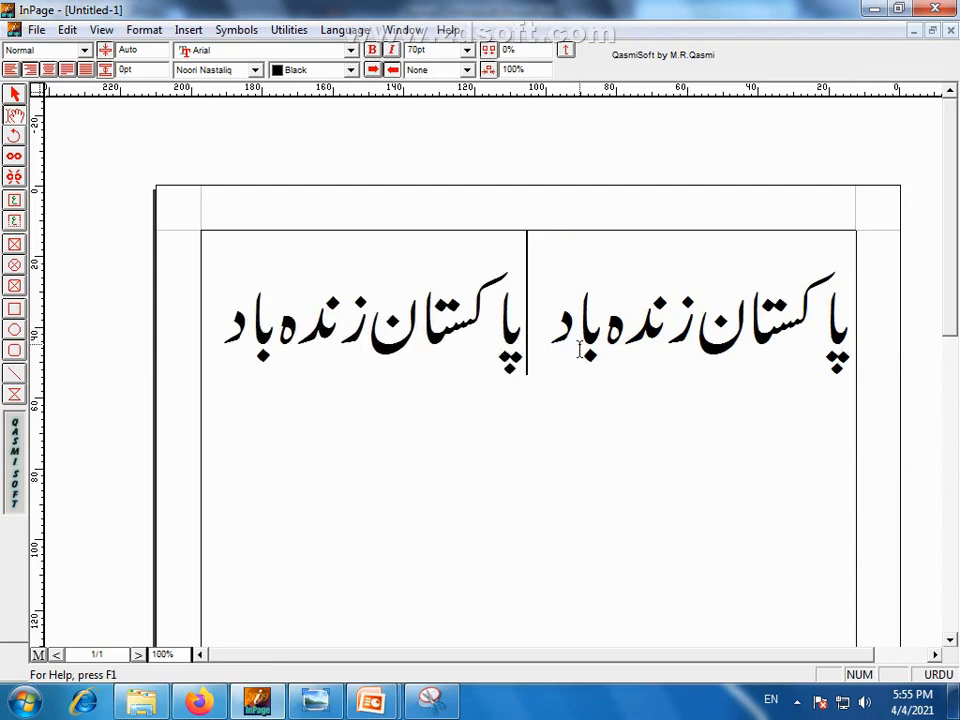
Select both copies of the phrase and set their font size to 60pt
left_click_drag(214, 317, 441, 111)
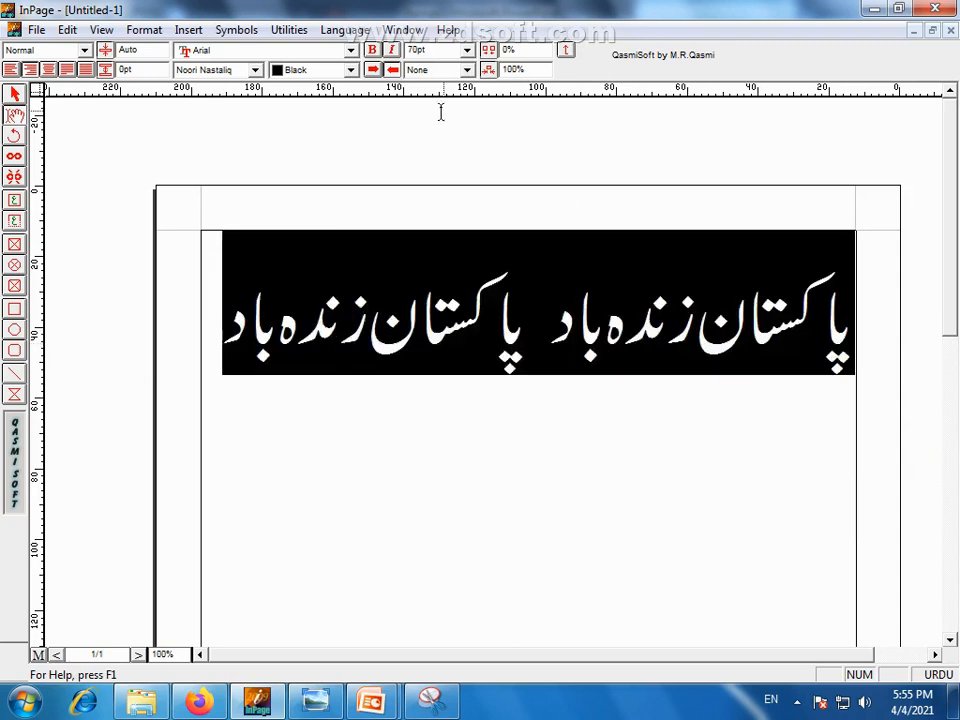
left_click(467, 50)
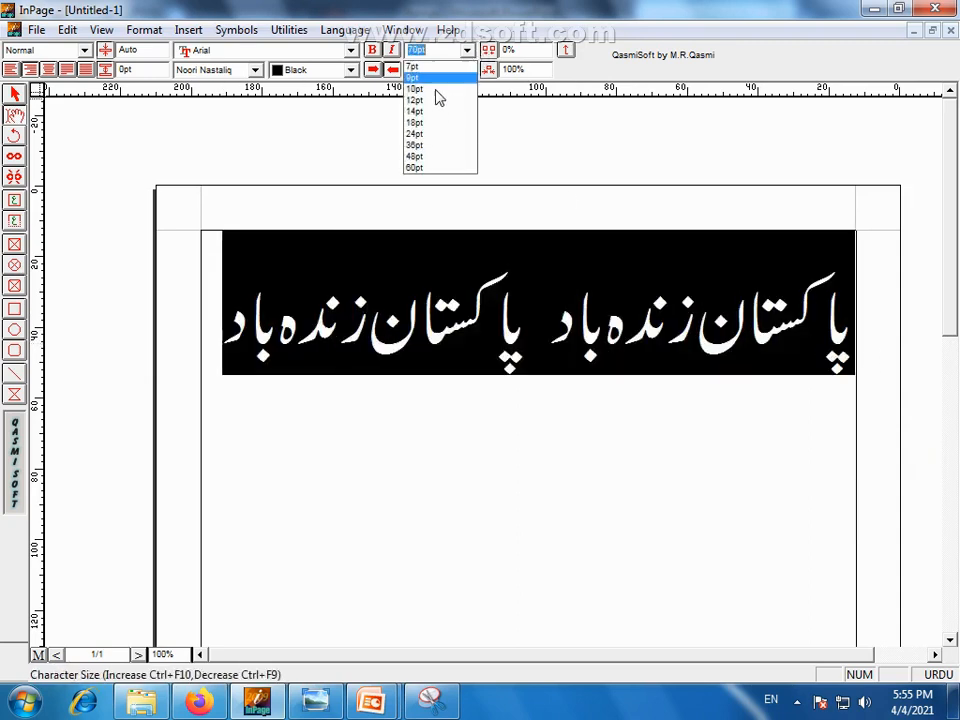
left_click(416, 167)
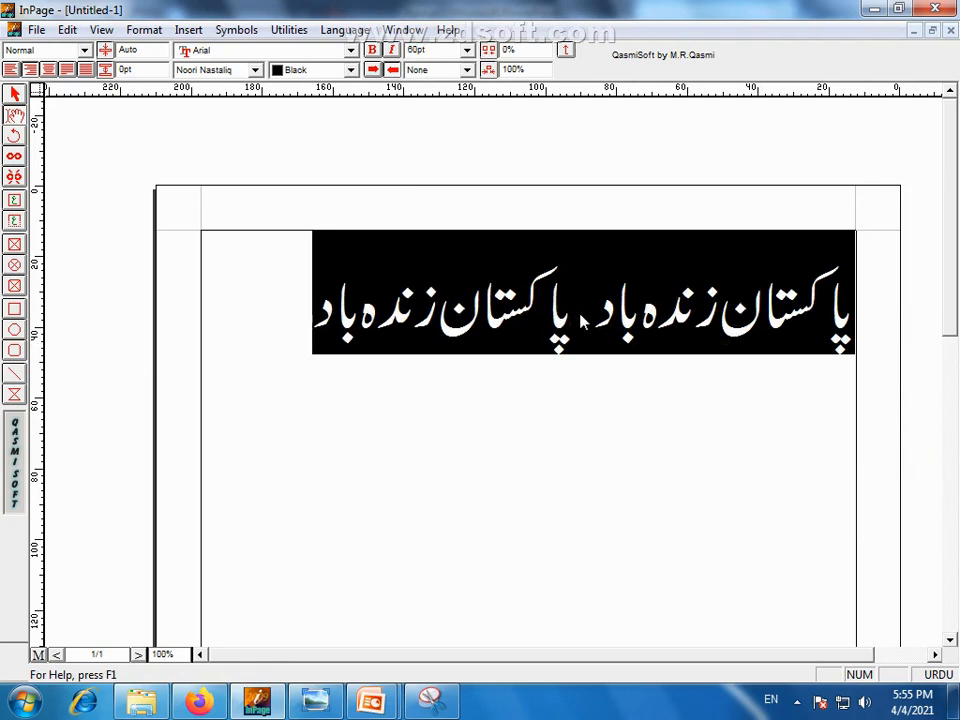
Widen the gap between the two phrases with spaces and indent the first phrase from the page margin
double_click(586, 322)
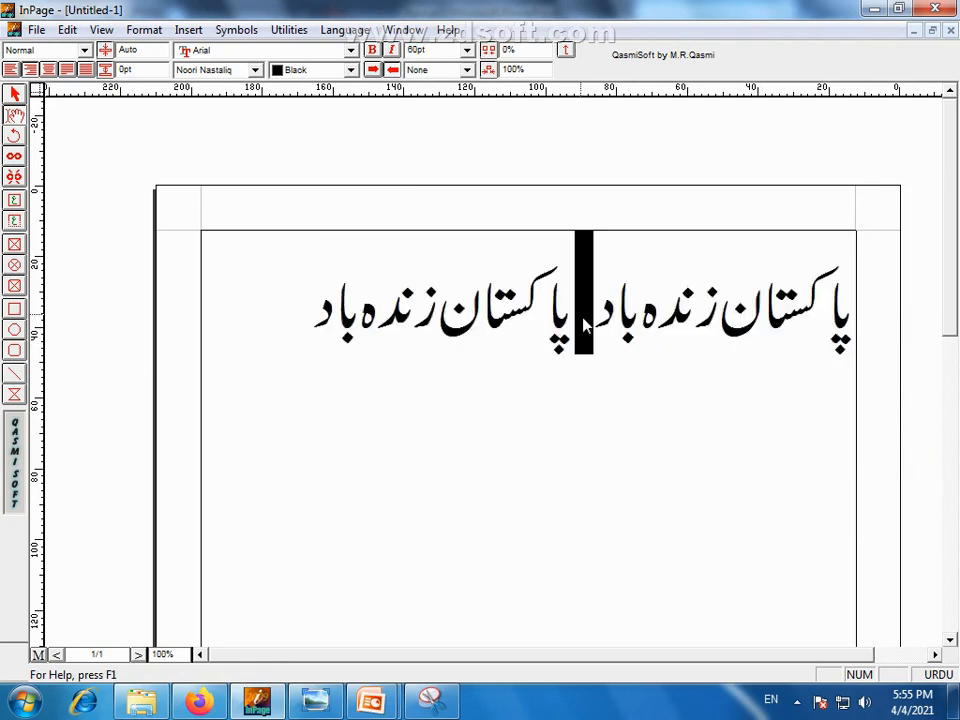
left_click(566, 386)
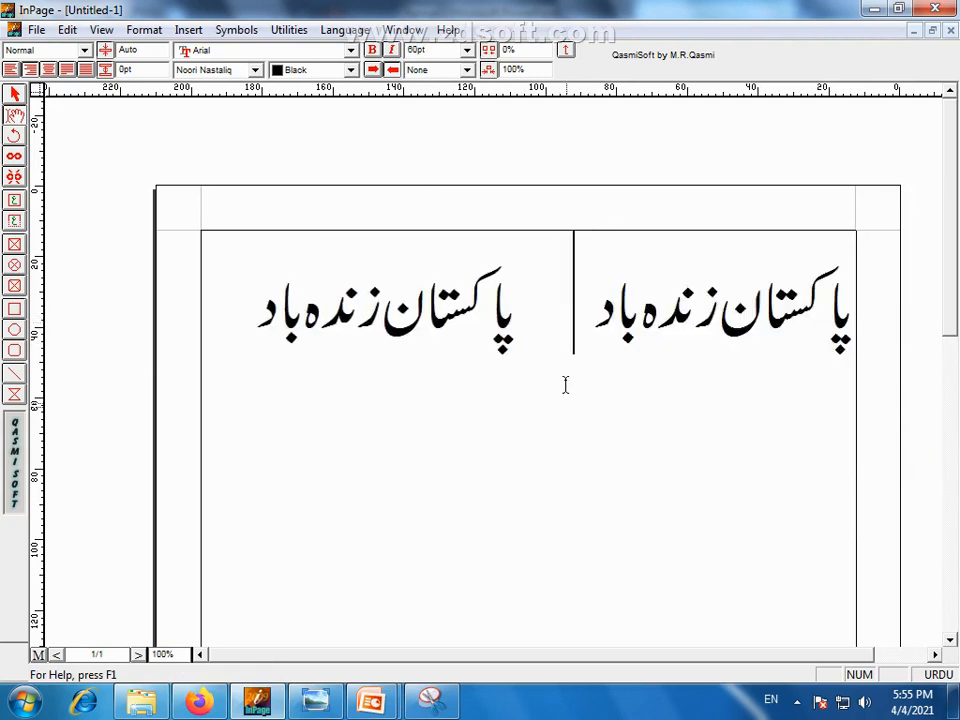
left_click(851, 315)
left_click(527, 336)
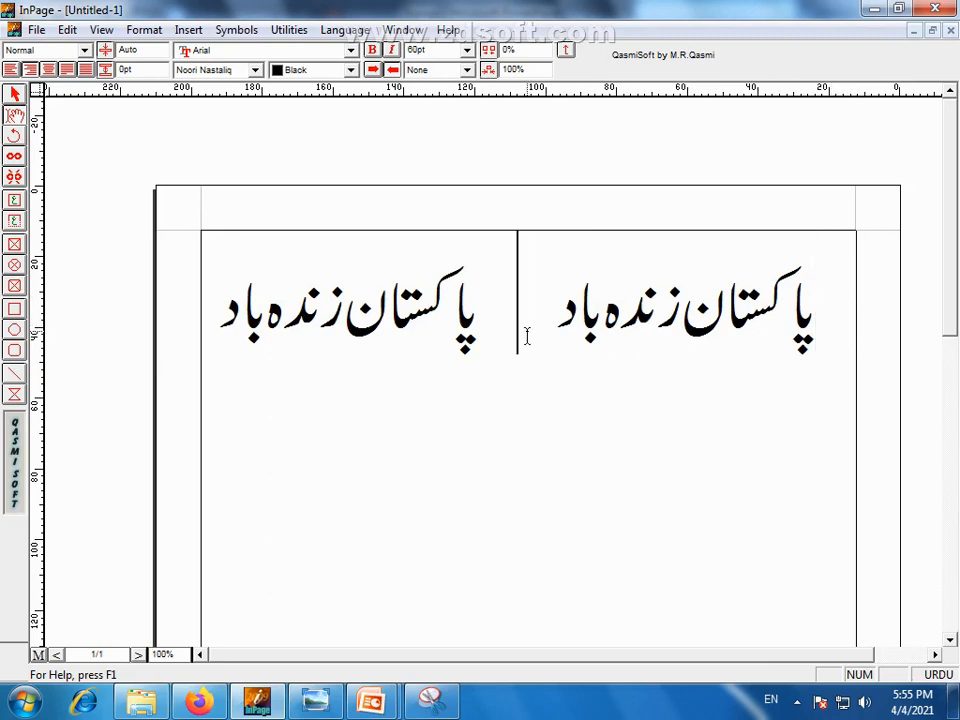
left_click(544, 376)
Make the second copy of the phrase bold and deselect it
left_click_drag(218, 317, 467, 340)
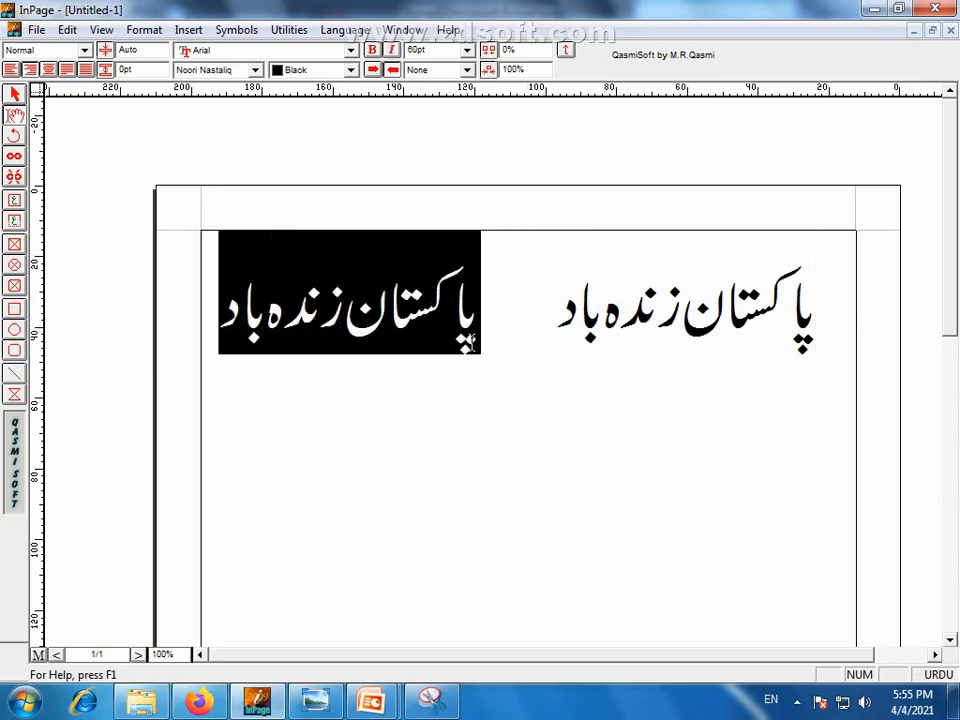
left_click(372, 49)
left_click(468, 395)
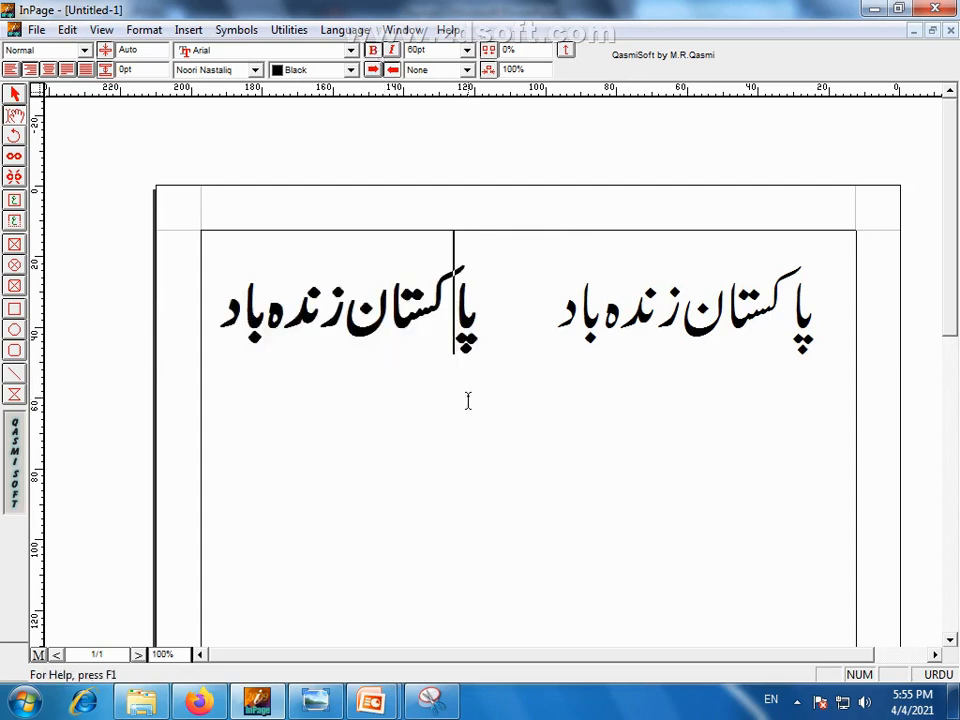
left_click_drag(813, 320, 563, 332)
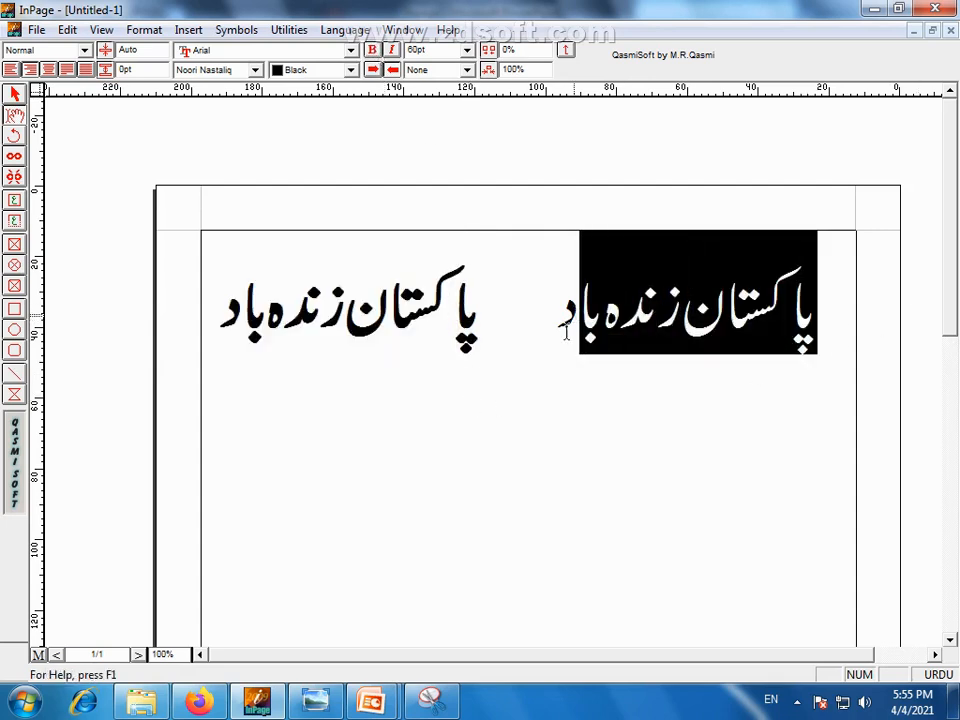
left_click(557, 332)
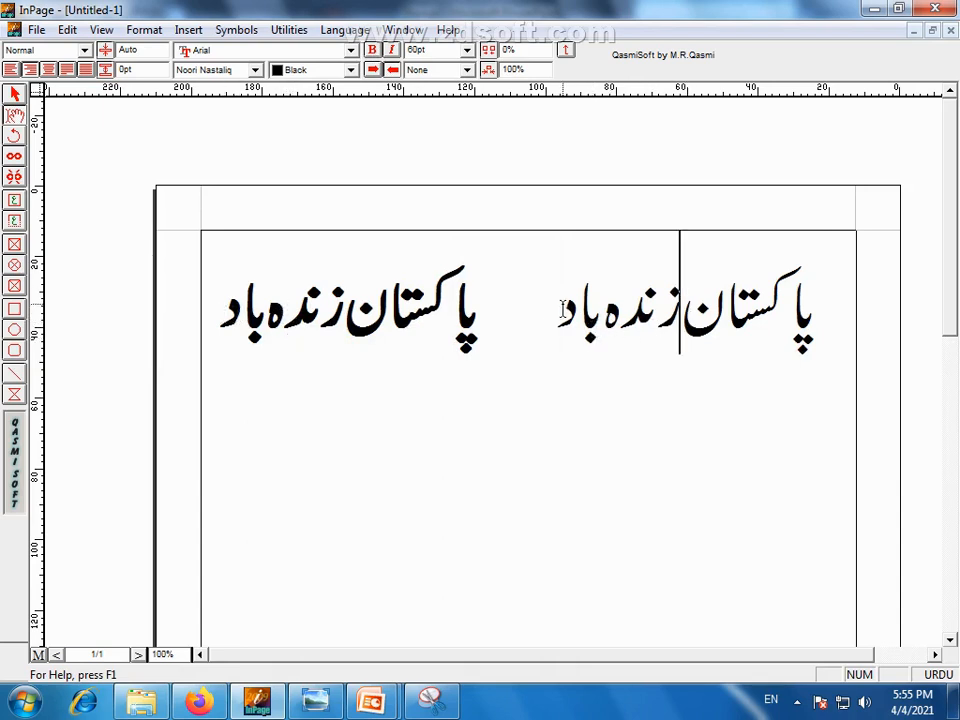
left_click(773, 306, "shift")
left_click(735, 314)
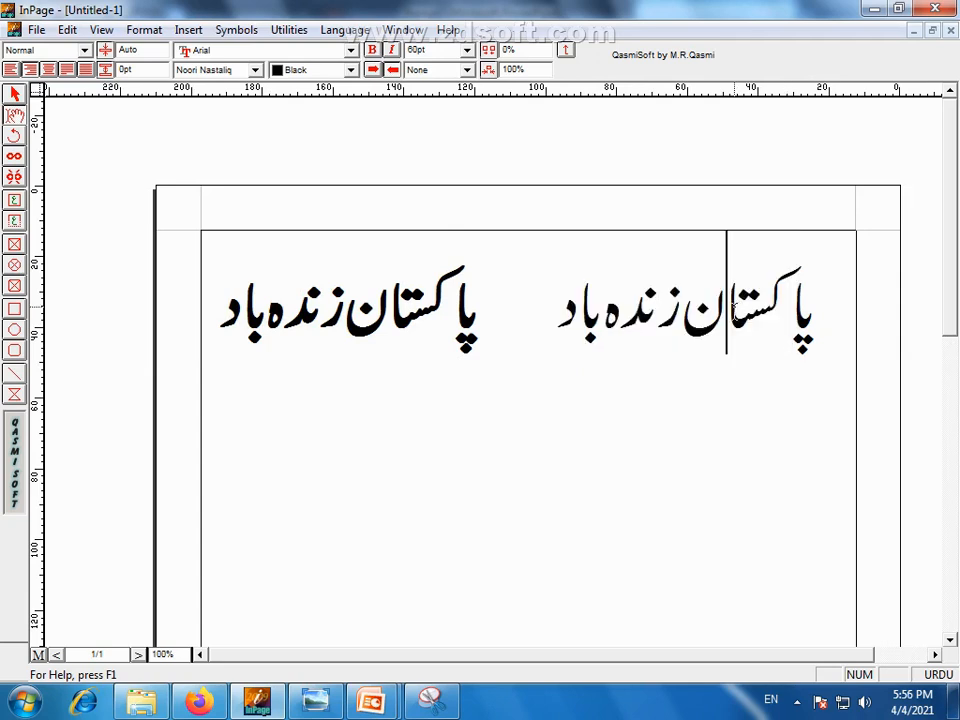
left_click(384, 330)
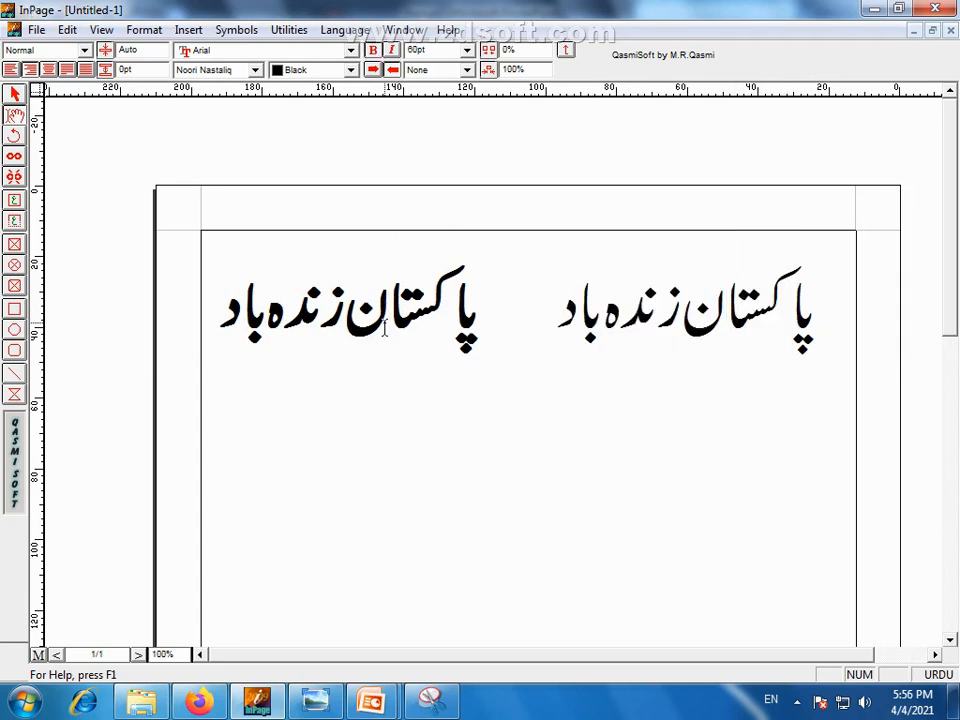
Remove the bold formatting from the second copy of the phrase and deselect it
left_click_drag(484, 326, 229, 322)
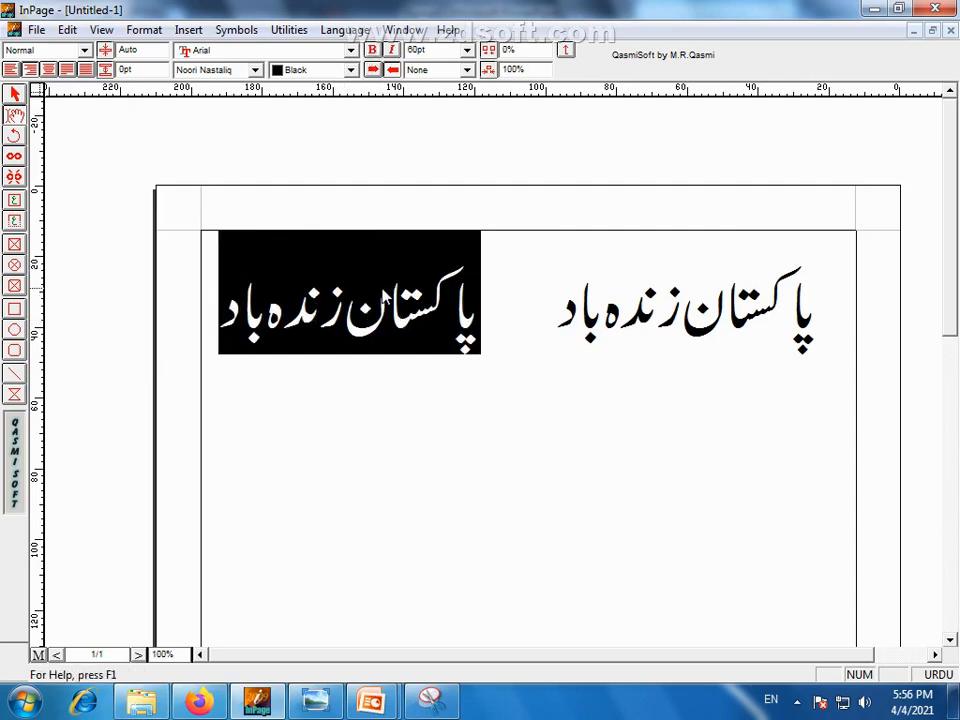
left_click(386, 330)
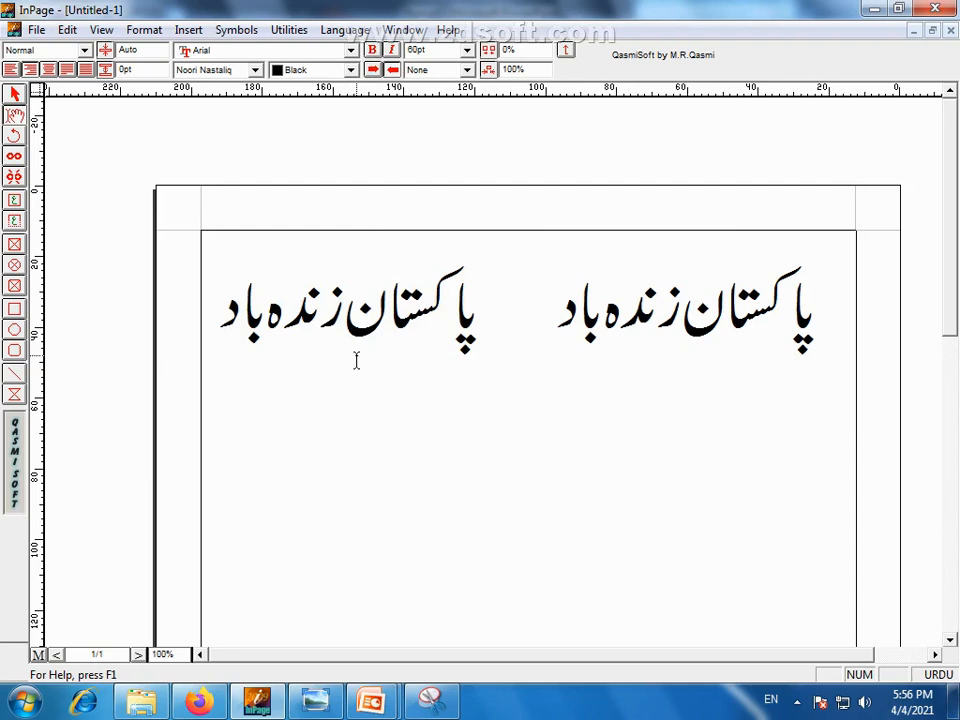
Italicize the second copy of the phrase, turn the italics off again, and deselect it
left_click_drag(476, 315, 216, 322)
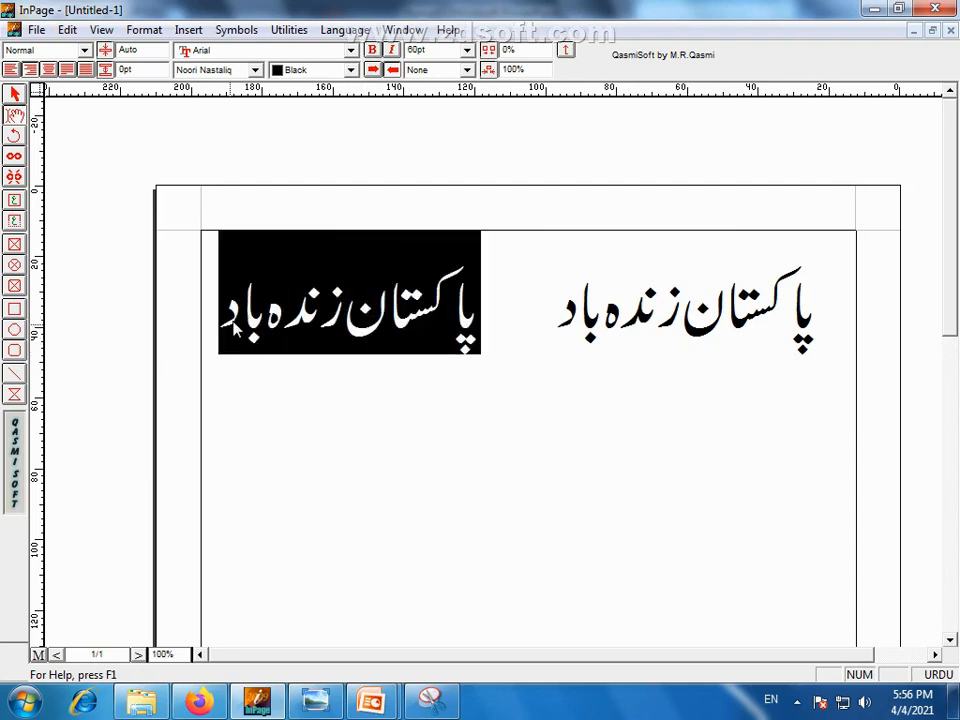
left_click(393, 52)
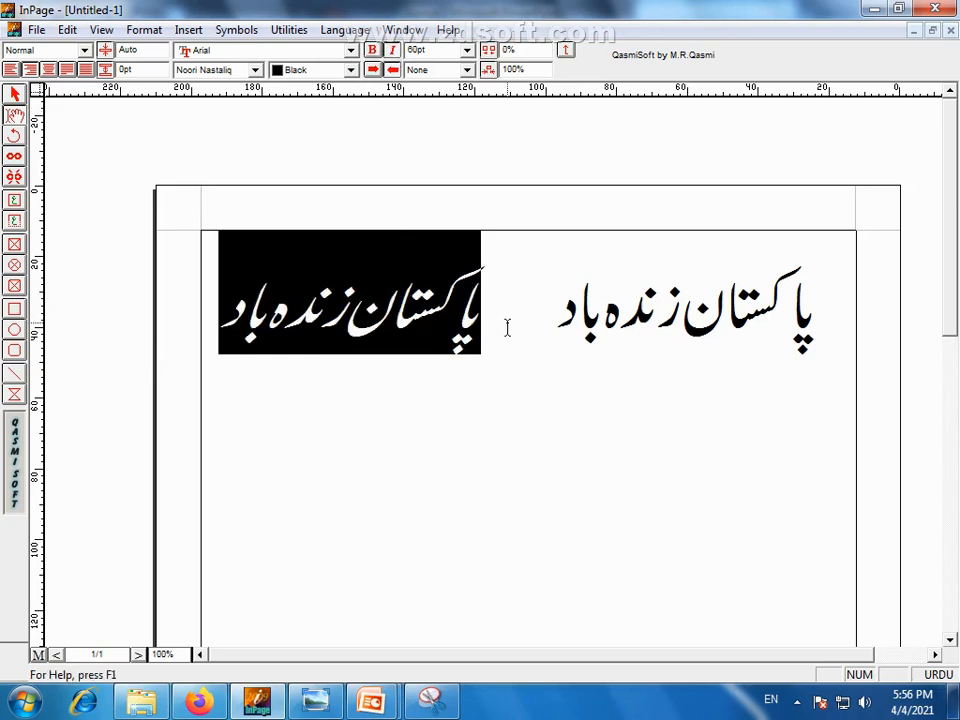
left_click(393, 52)
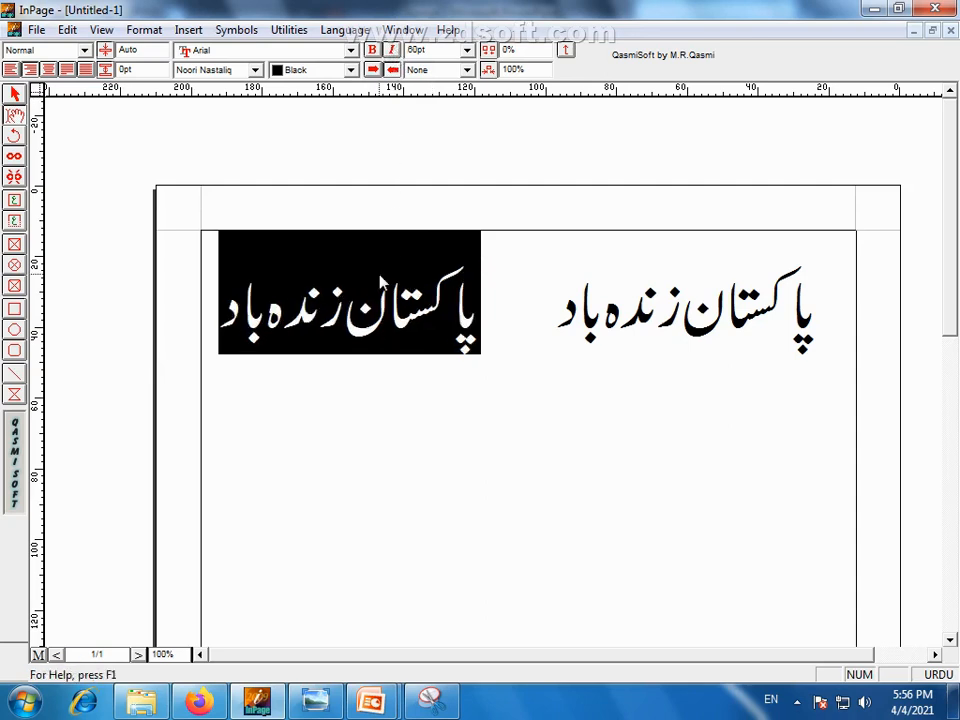
left_click(388, 318)
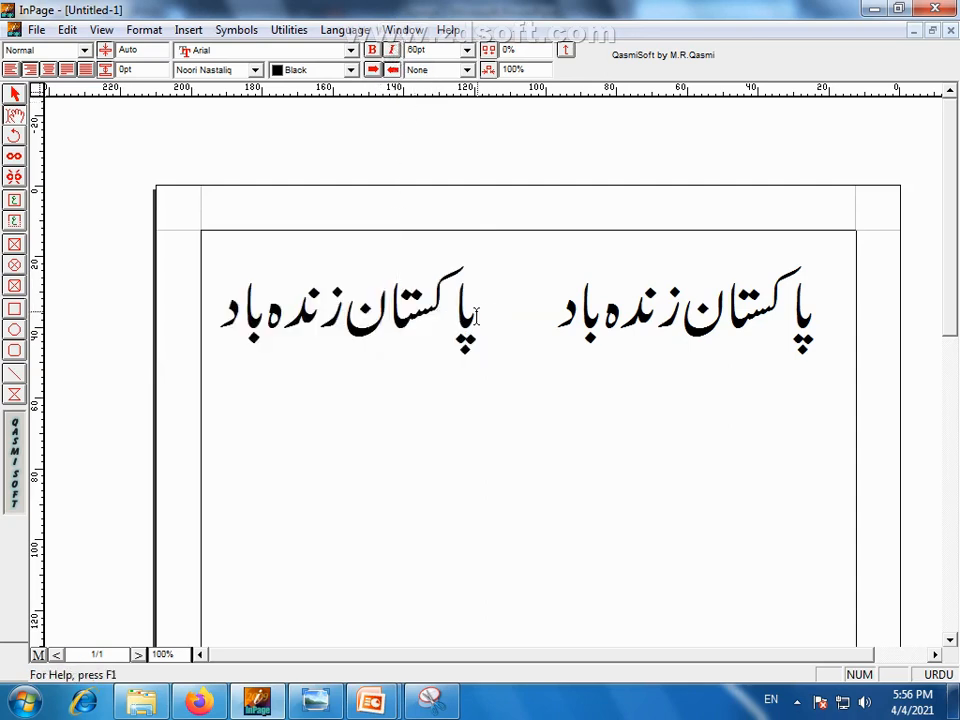
Apply both bold and italic to the second copy of the phrase and deselect it
left_click_drag(450, 316, 228, 317)
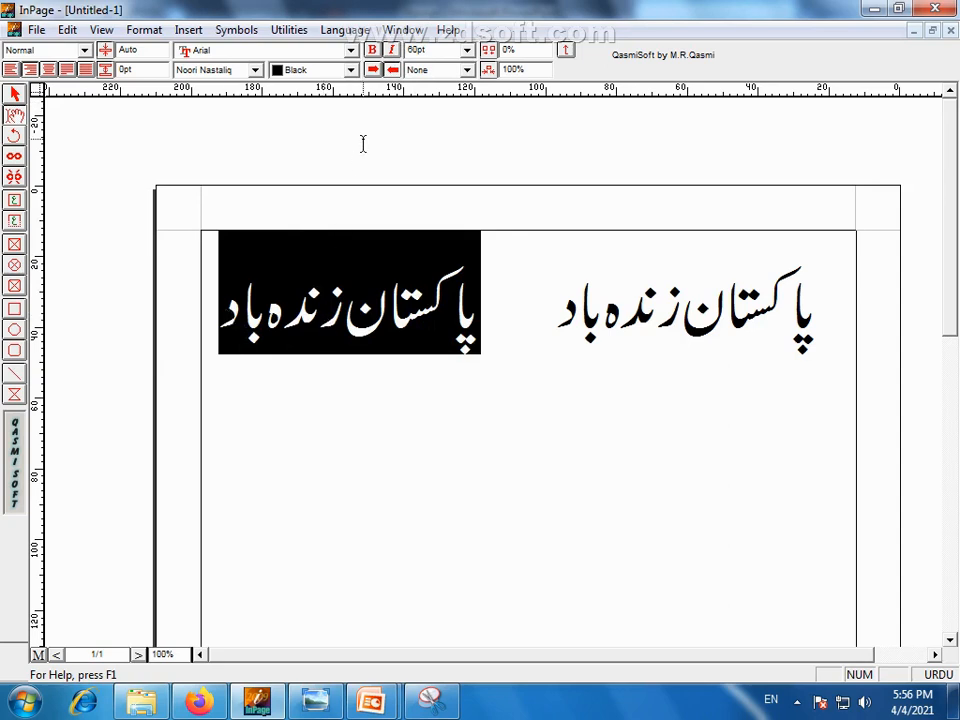
left_click(373, 51)
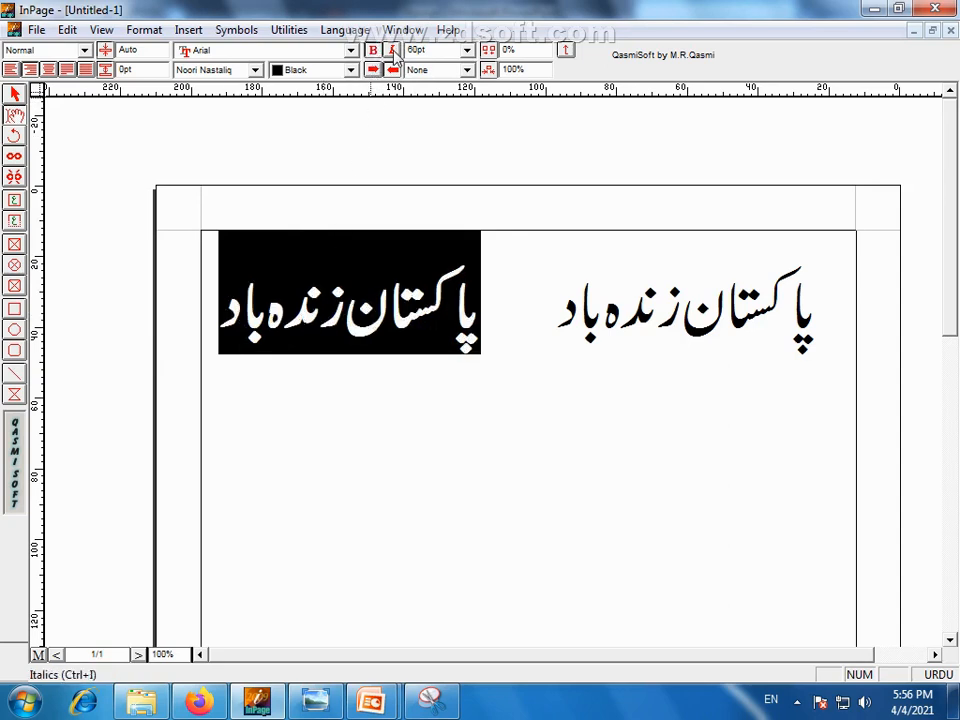
left_click(391, 50)
left_click(447, 314)
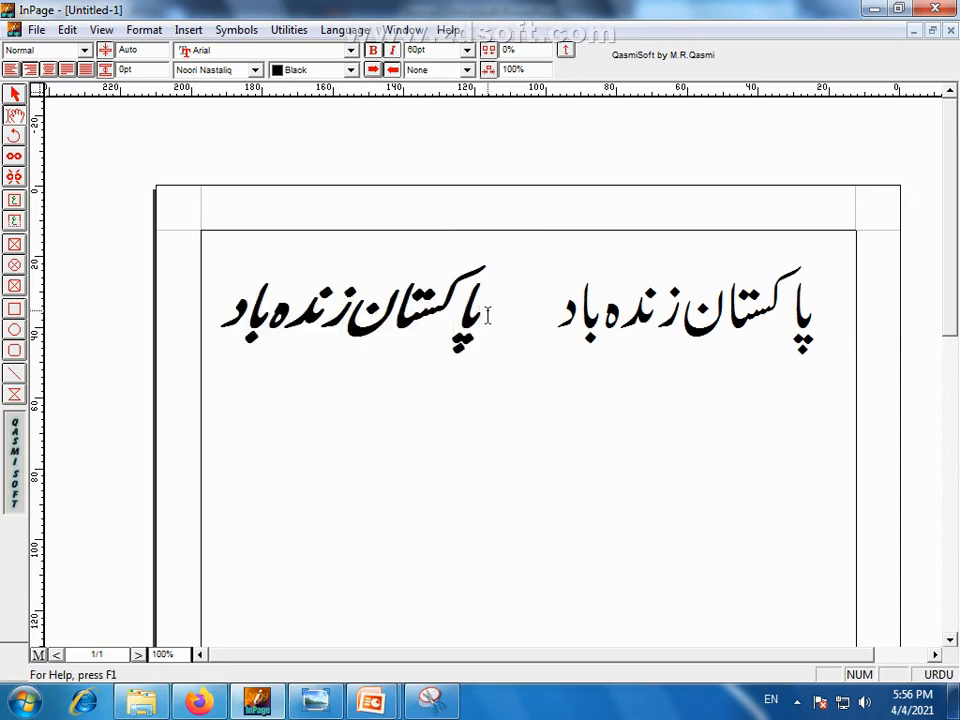
Reselect the second copy of the phrase, remove its bold and italic formatting, and deselect it
left_click_drag(484, 313, 218, 318)
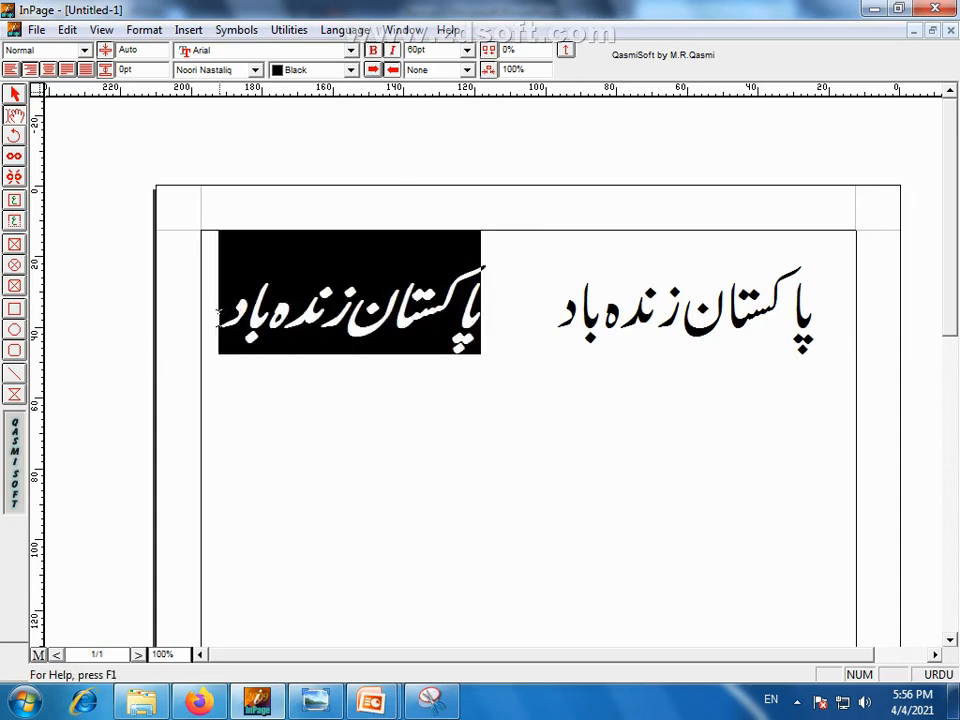
left_click(373, 51)
left_click(391, 50)
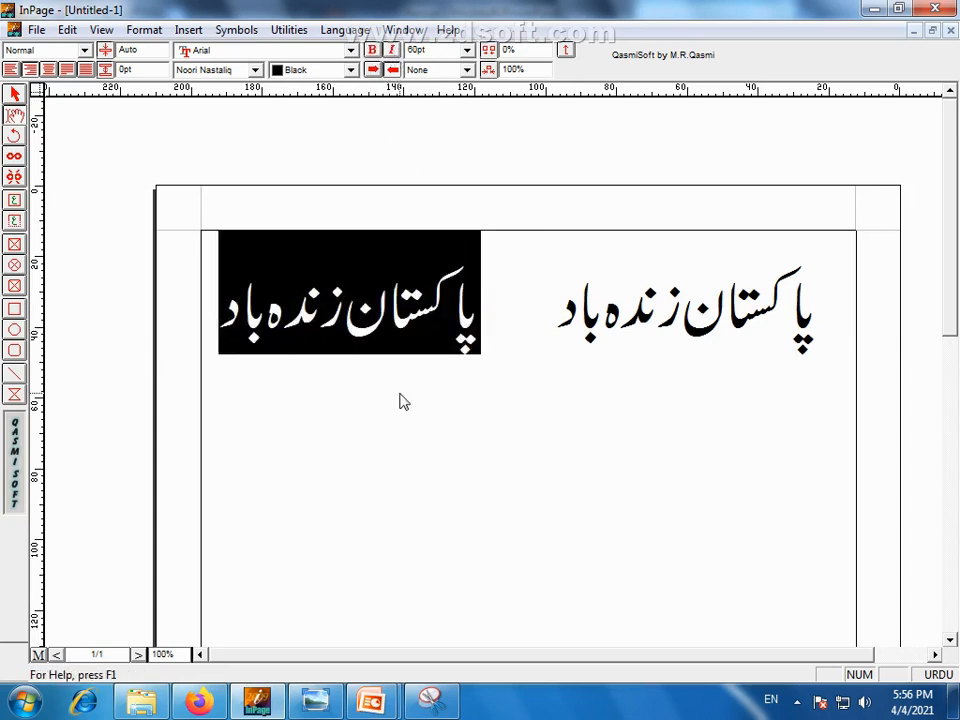
left_click(395, 330)
Move the second phrase onto its own line and delete the spaces in front of the first phrase
left_click(515, 315)
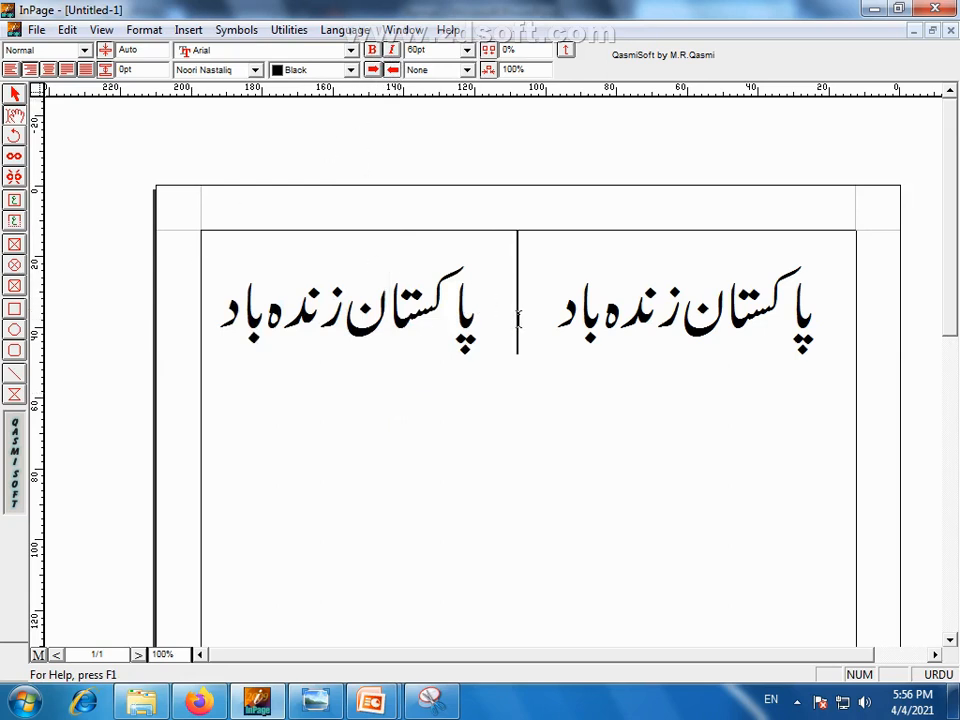
key("Return")
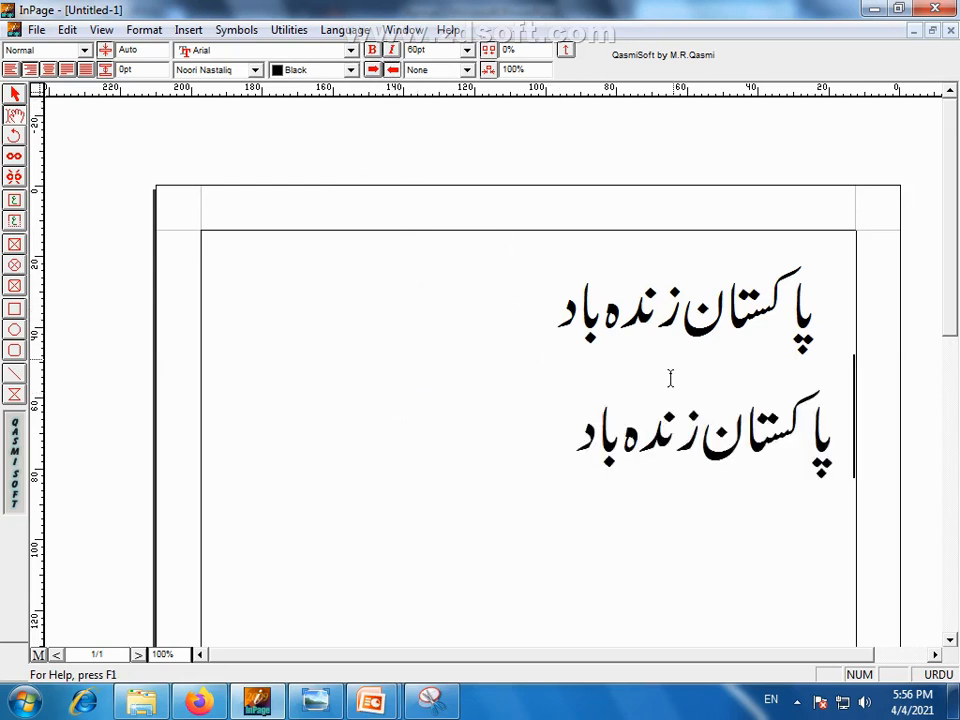
left_click_drag(578, 440, 874, 459)
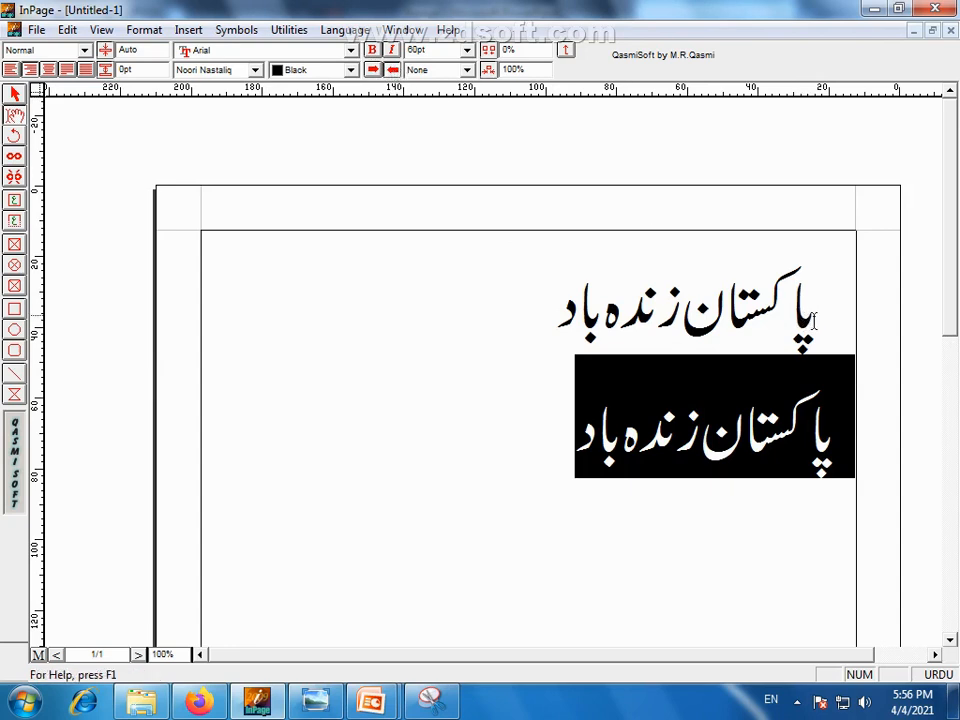
left_click_drag(814, 320, 866, 326)
key("Delete")
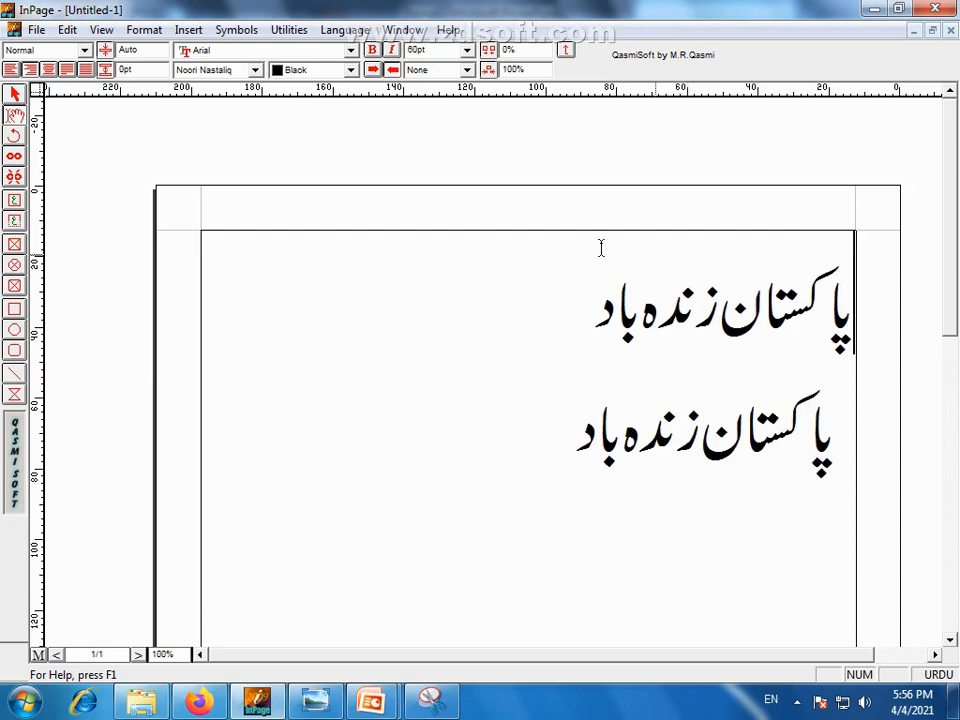
Switch the Urdu text's direction to left-to-right and back to right-to-left
left_click(373, 70)
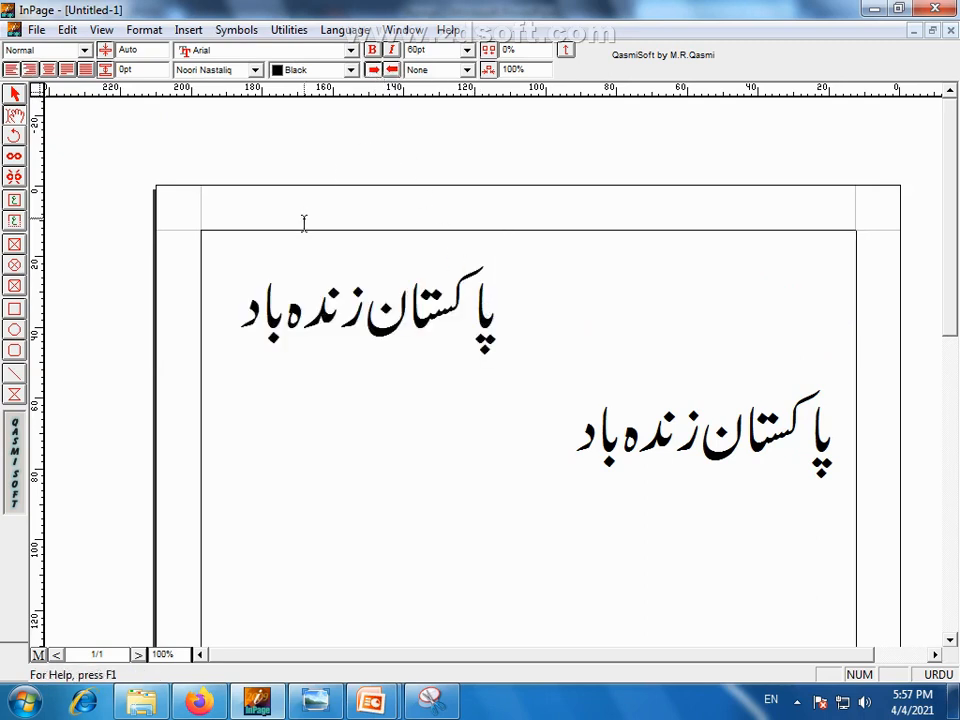
left_click(392, 70)
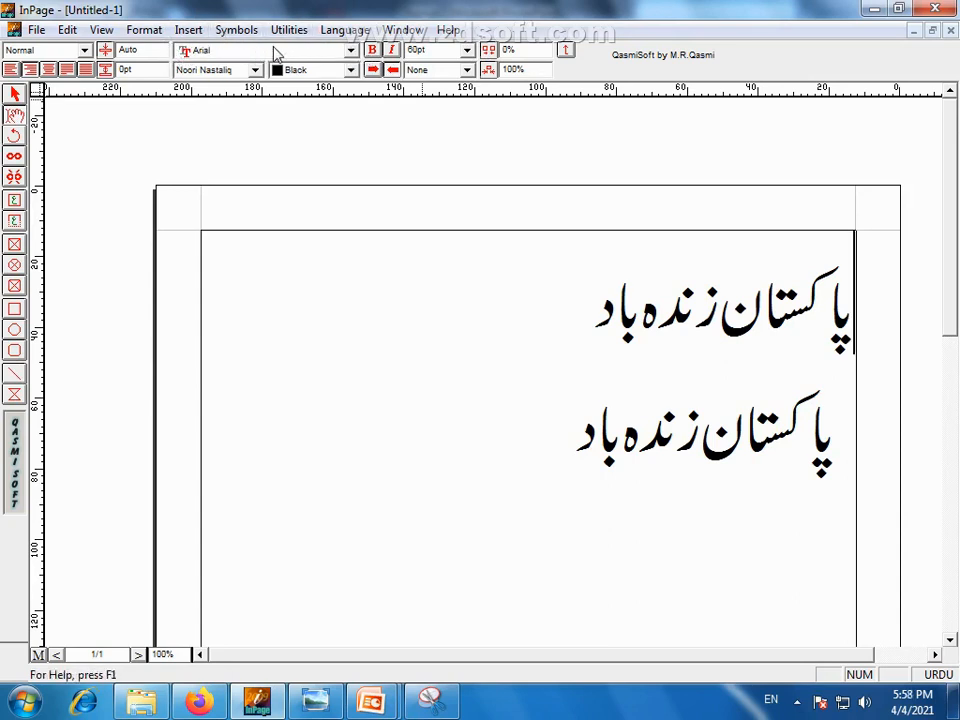
Delete the second copy of the Urdu phrase and enter PAKISTAN in capitals below the first, with the typing language switched to English
left_click_drag(579, 436, 877, 486)
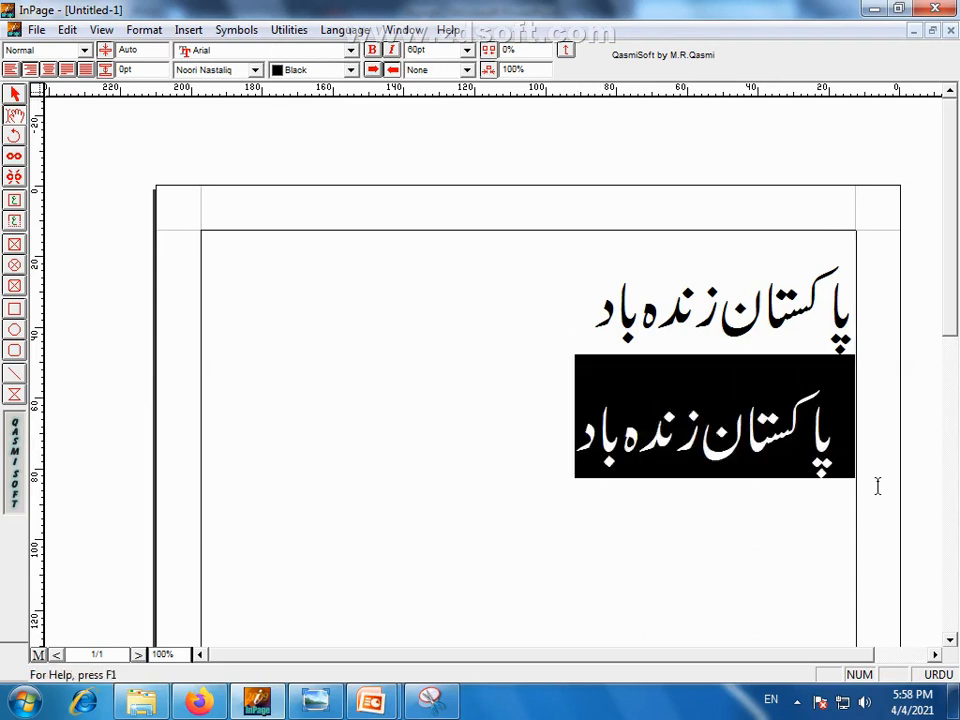
key("Delete")
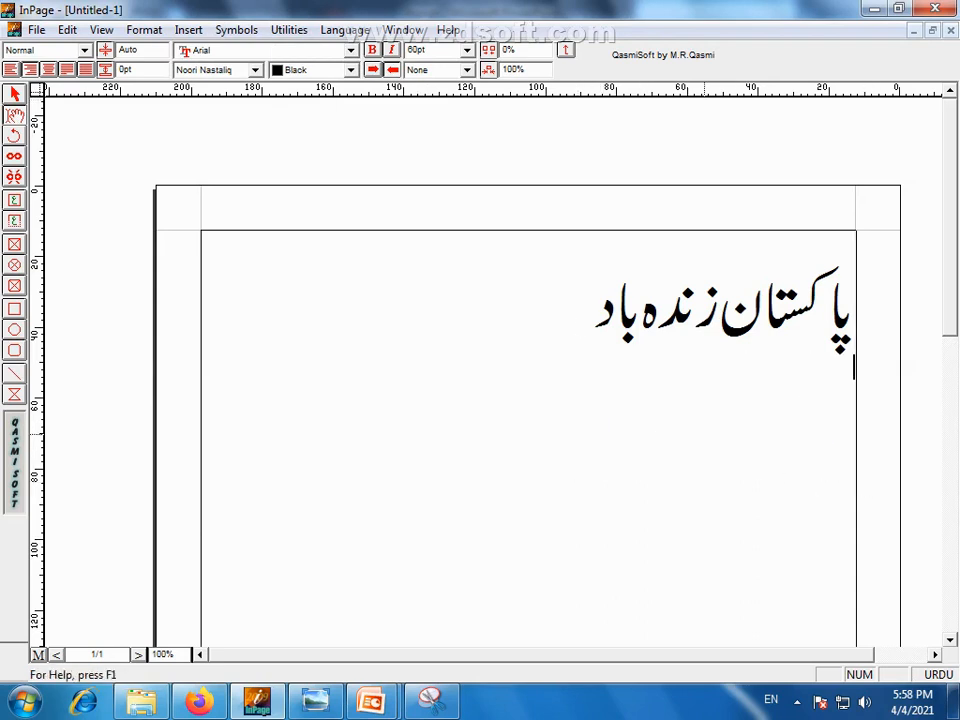
left_click(936, 677)
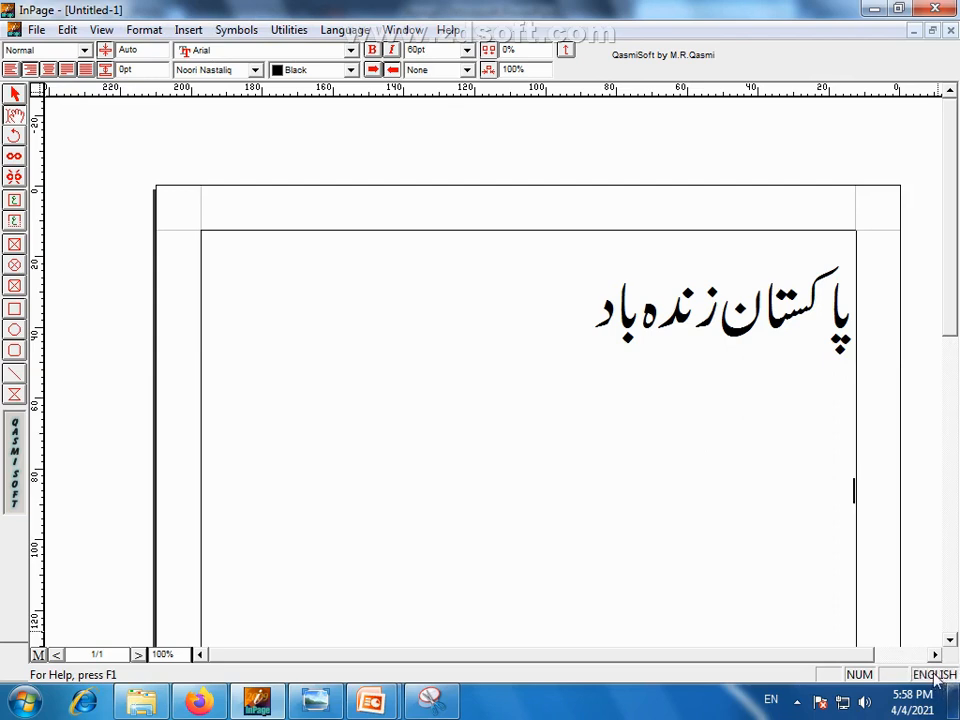
type("p")
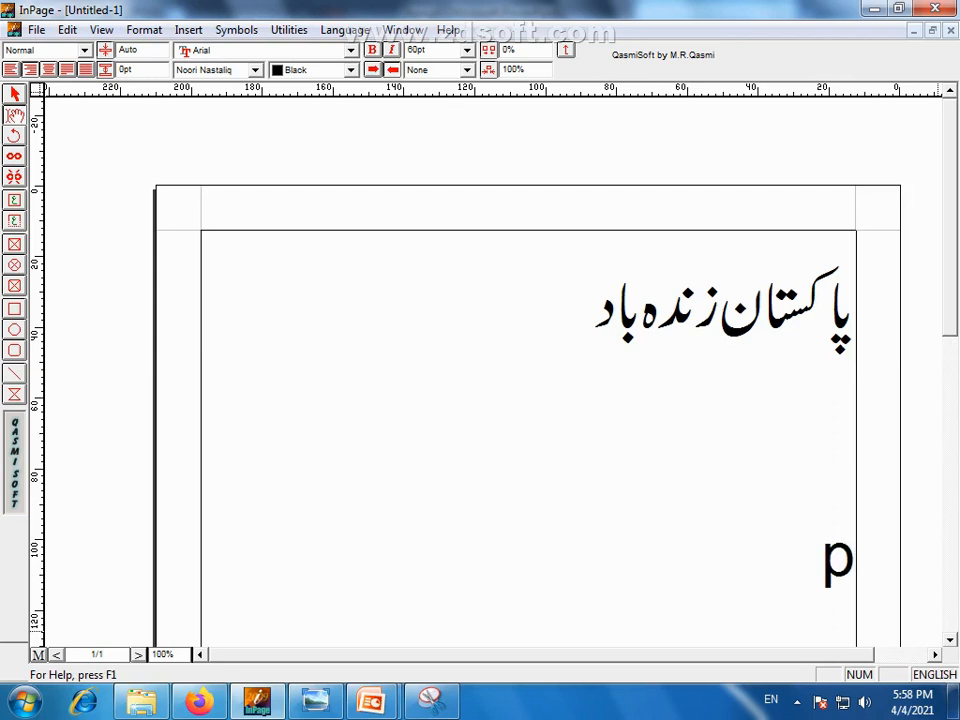
key("BackSpace")
key("Caps_Lock")
type("PAKSTAN")
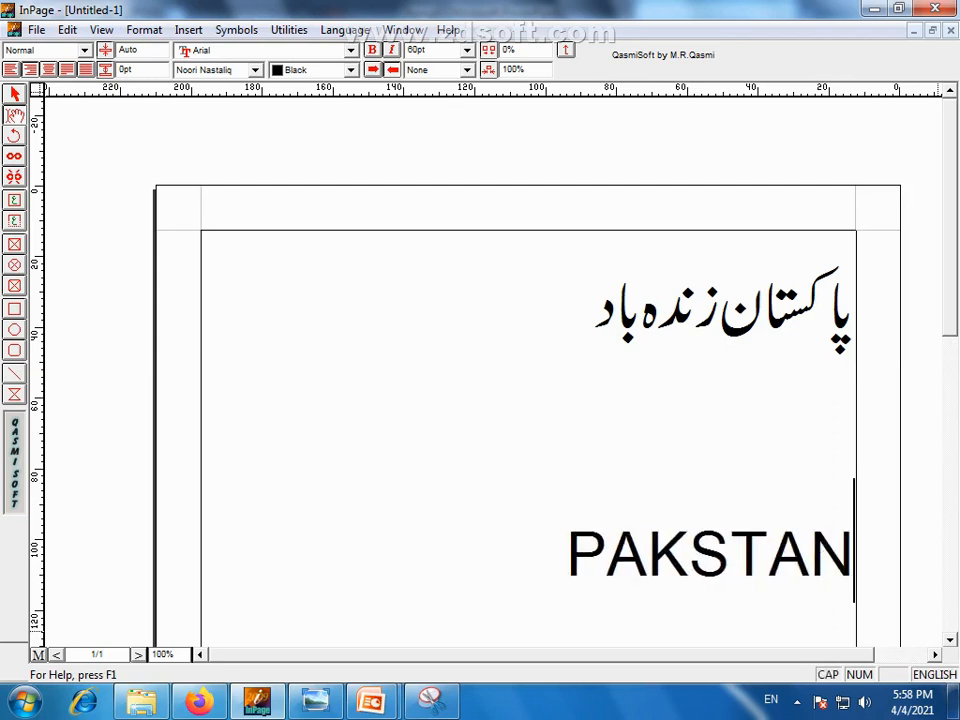
key("BackSpace")
key("BackSpace")
key("BackSpace")
key("BackSpace")
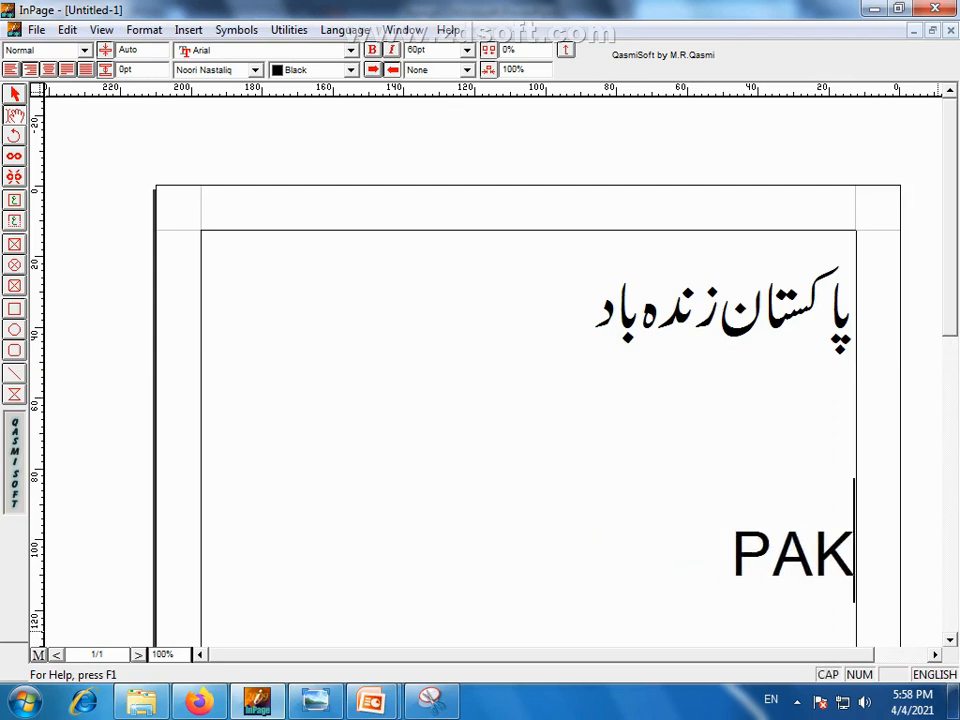
type("ISTAN")
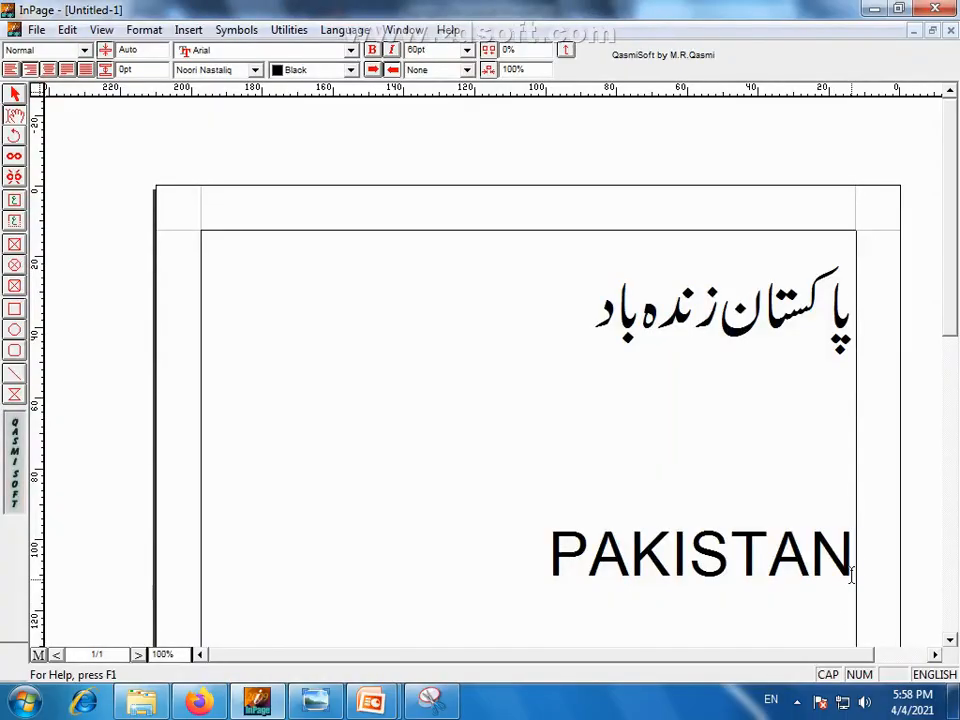
Remove the blank line between the Urdu phrase and PAKISTAN
left_click_drag(851, 560, 547, 557)
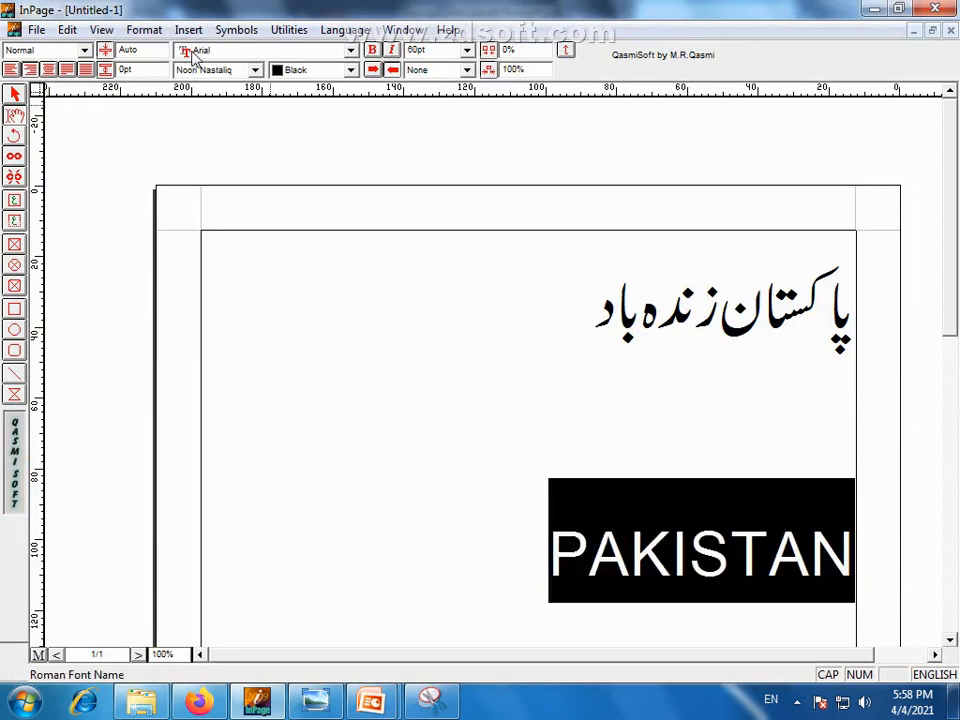
left_click(724, 415)
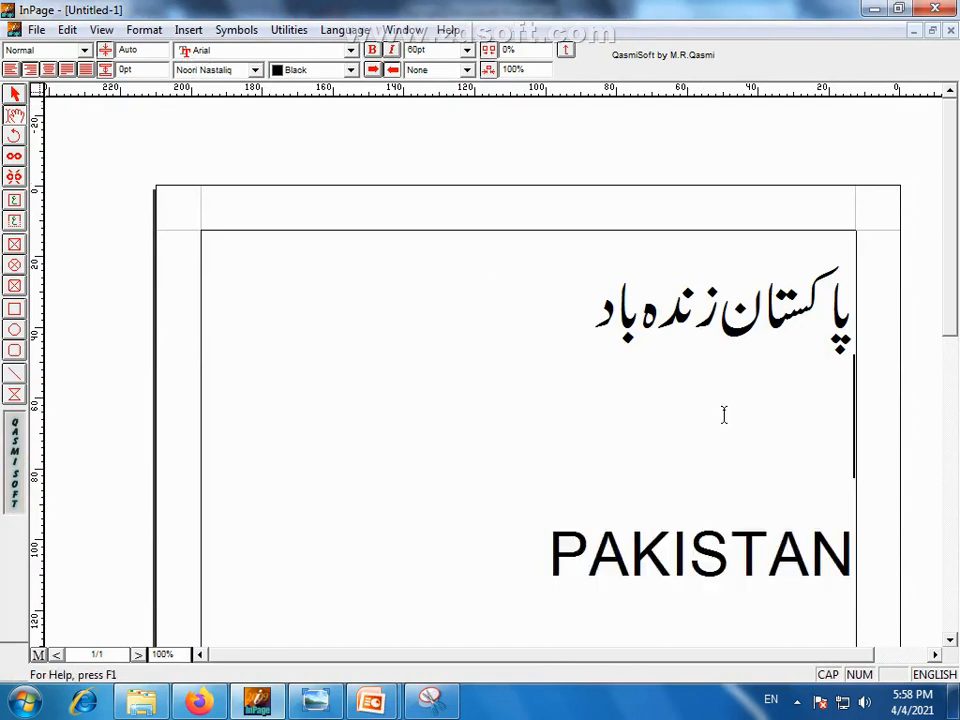
key("BackSpace")
Try the Arial Baltic and Arial CE fonts on the word PAKISTAN and settle on Arial Black
left_click(729, 429)
double_click(729, 429)
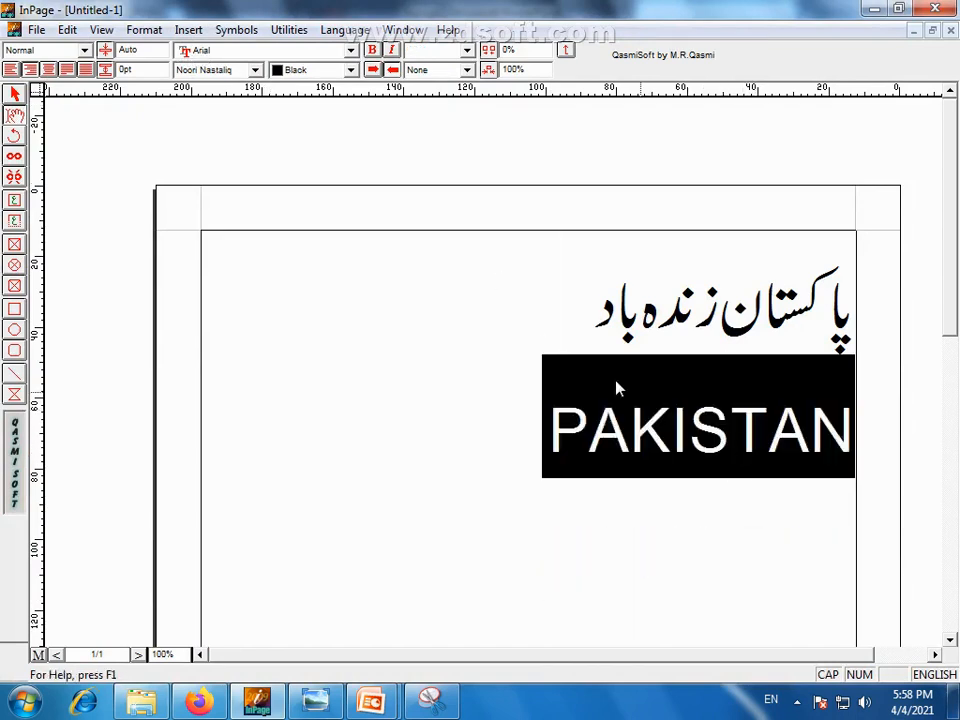
left_click(350, 50)
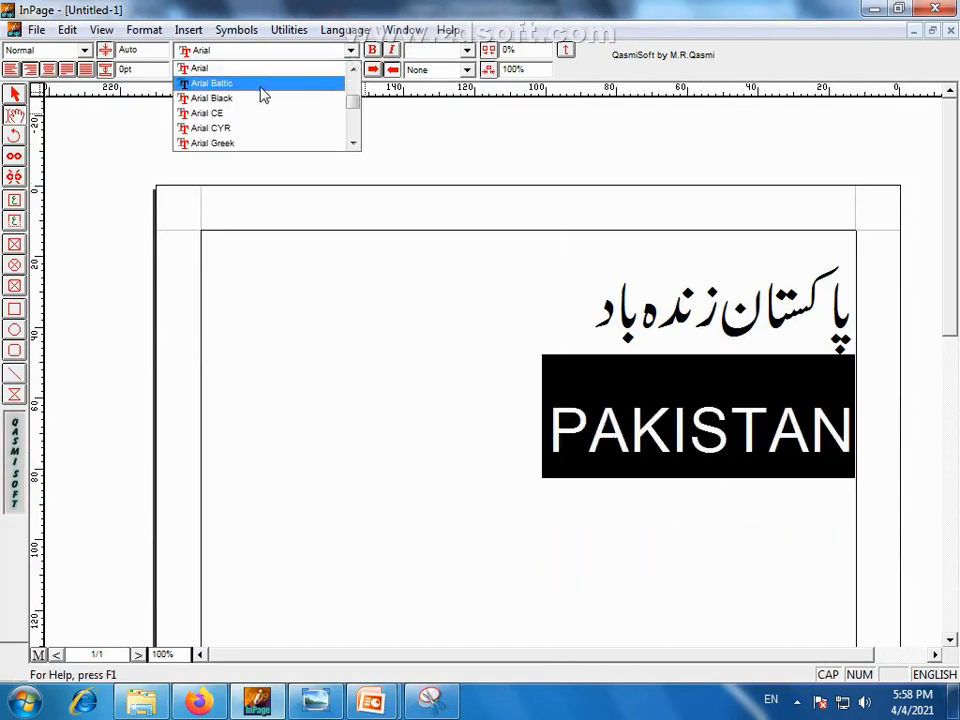
left_click(258, 85)
left_click(262, 50)
left_click(284, 96)
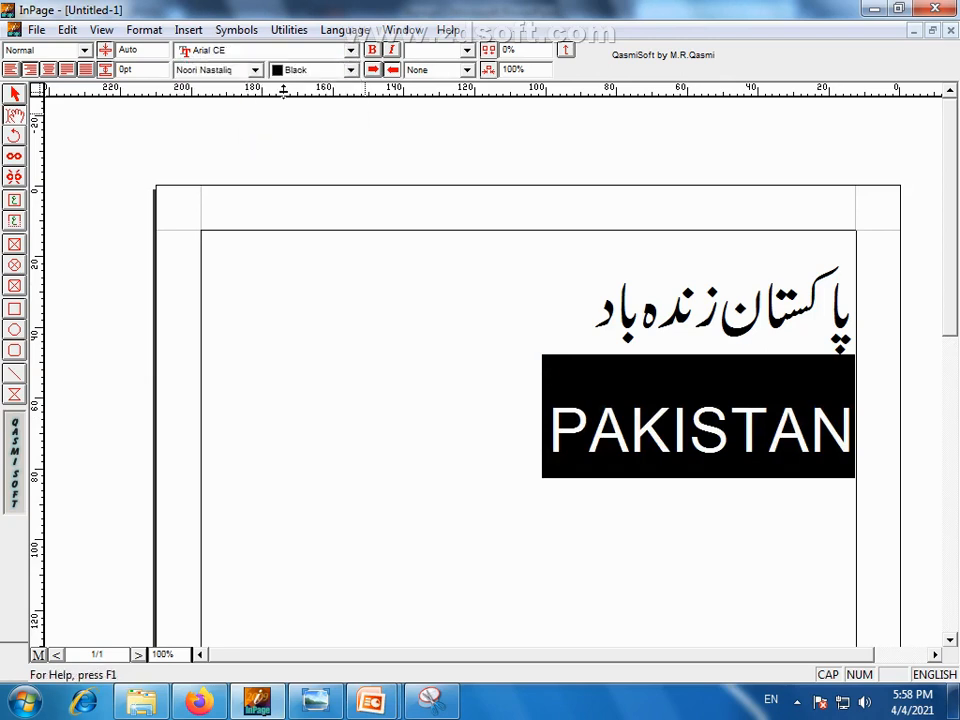
left_click(350, 51)
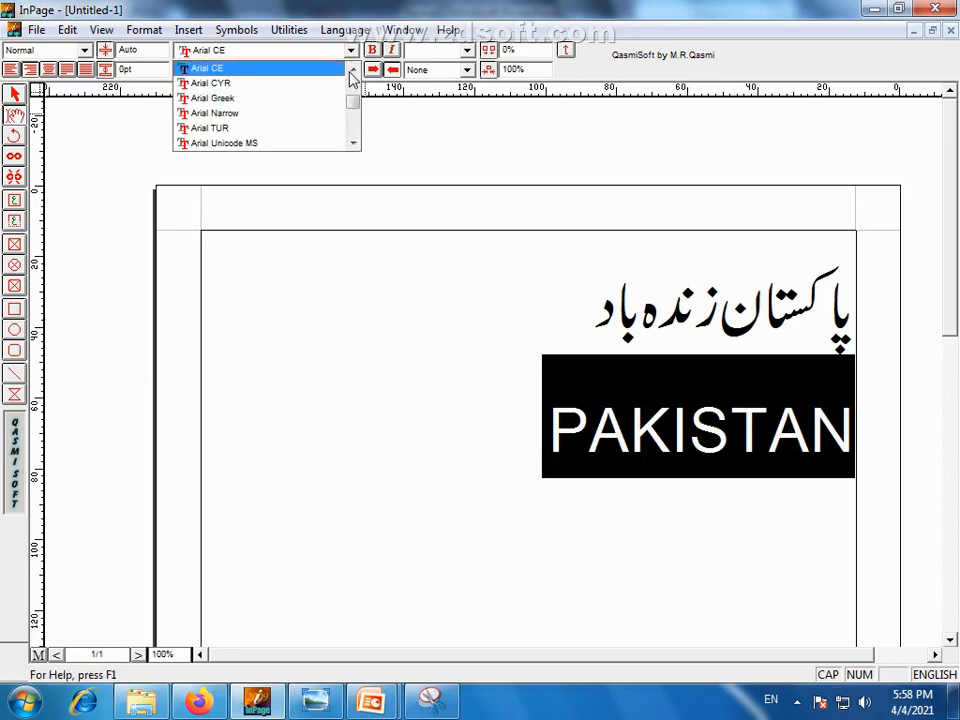
left_click(354, 71)
left_click(354, 71)
left_click(275, 86)
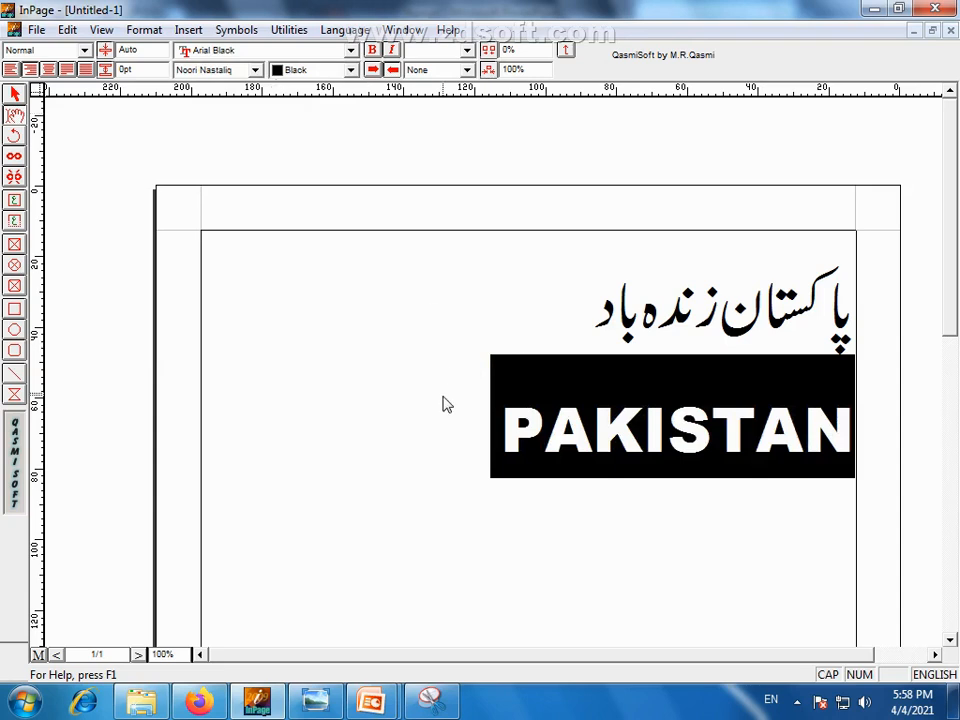
left_click(648, 450)
Browse the Roman fonts available for PAKISTAN from Arial Black down to Hisham LT and Impact without applying one
left_click_drag(489, 431, 912, 442)
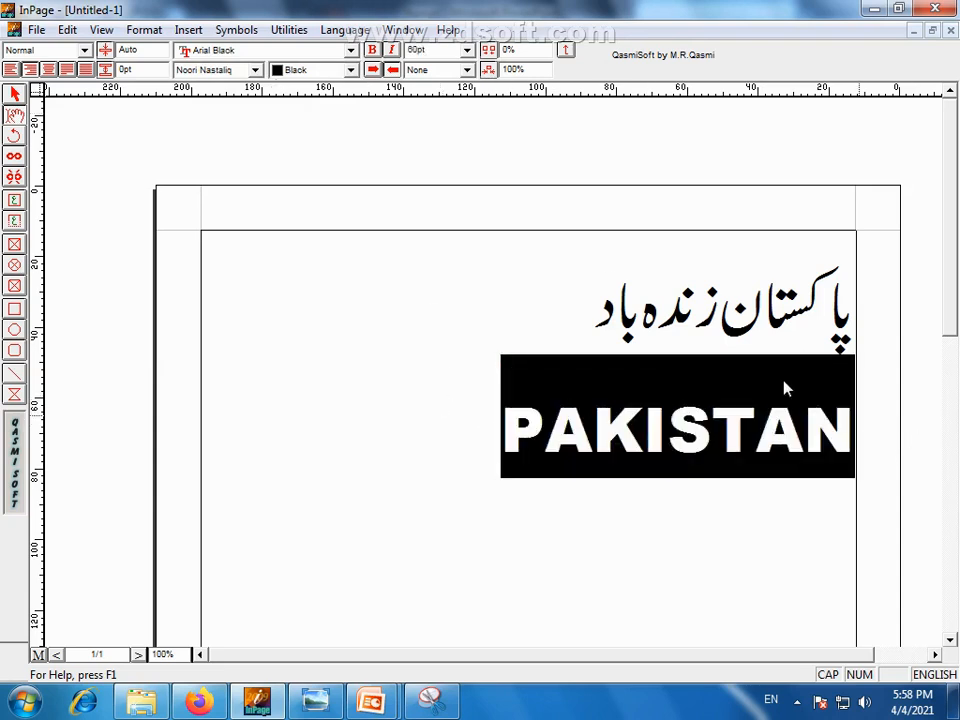
left_click(350, 51)
left_click(354, 144)
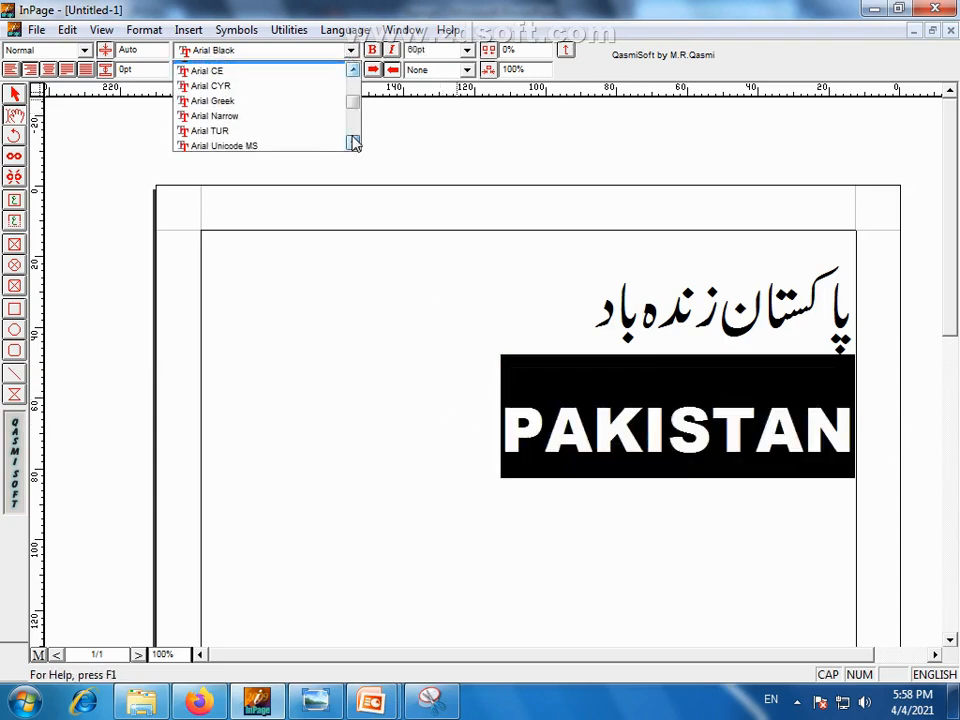
left_click(354, 144)
left_click(354, 144)
left_click(354, 144)
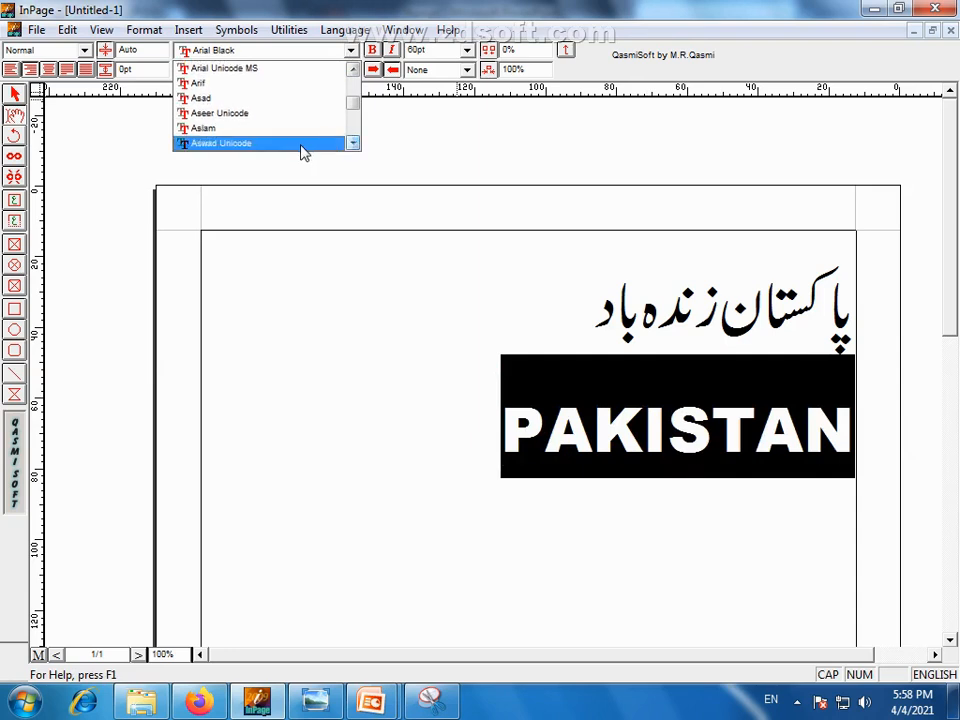
left_click_drag(350, 102, 351, 112)
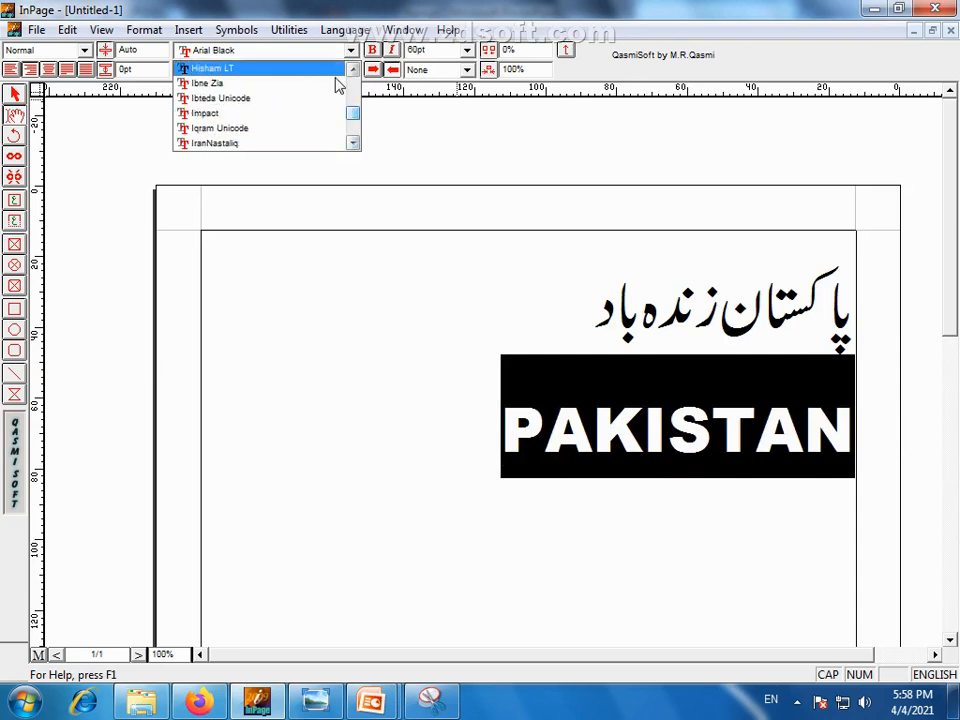
left_click(450, 390)
left_click(516, 420)
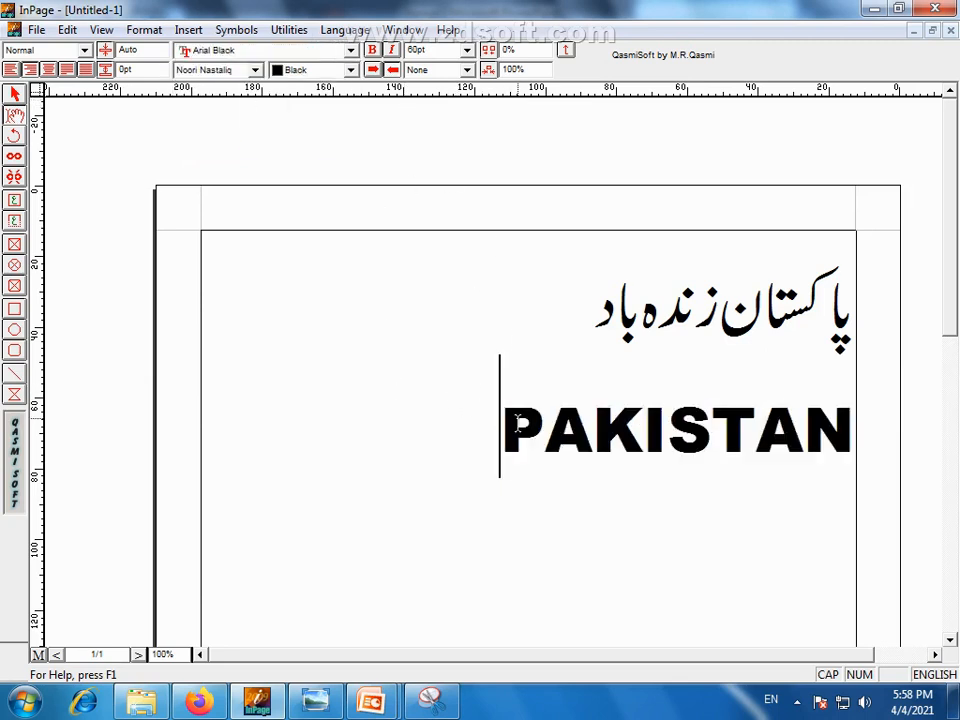
left_click(711, 445)
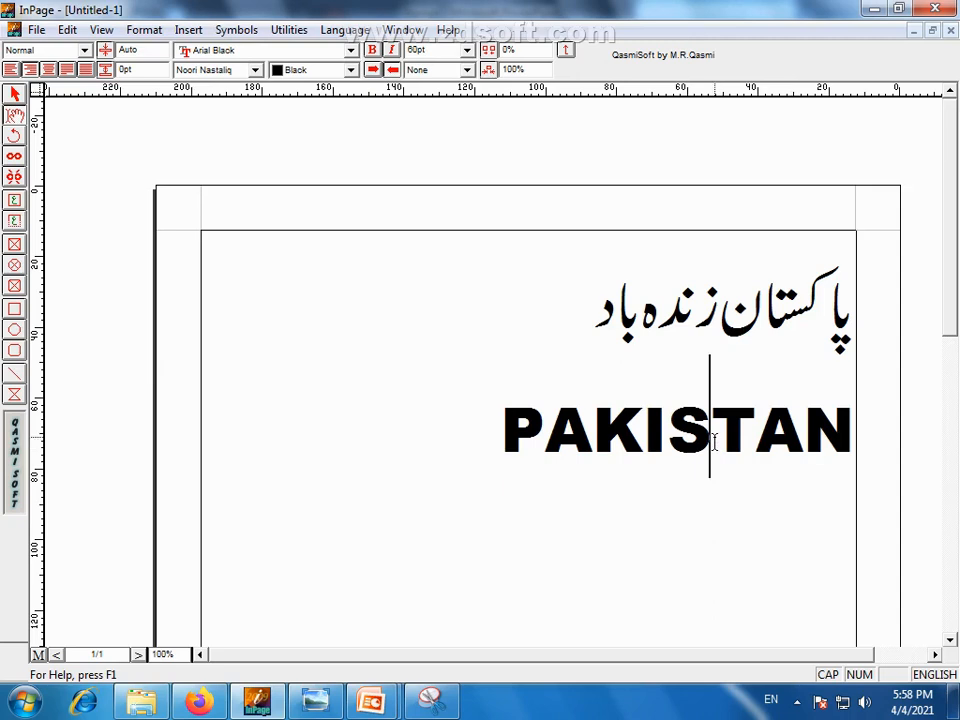
left_click_drag(848, 430, 520, 452)
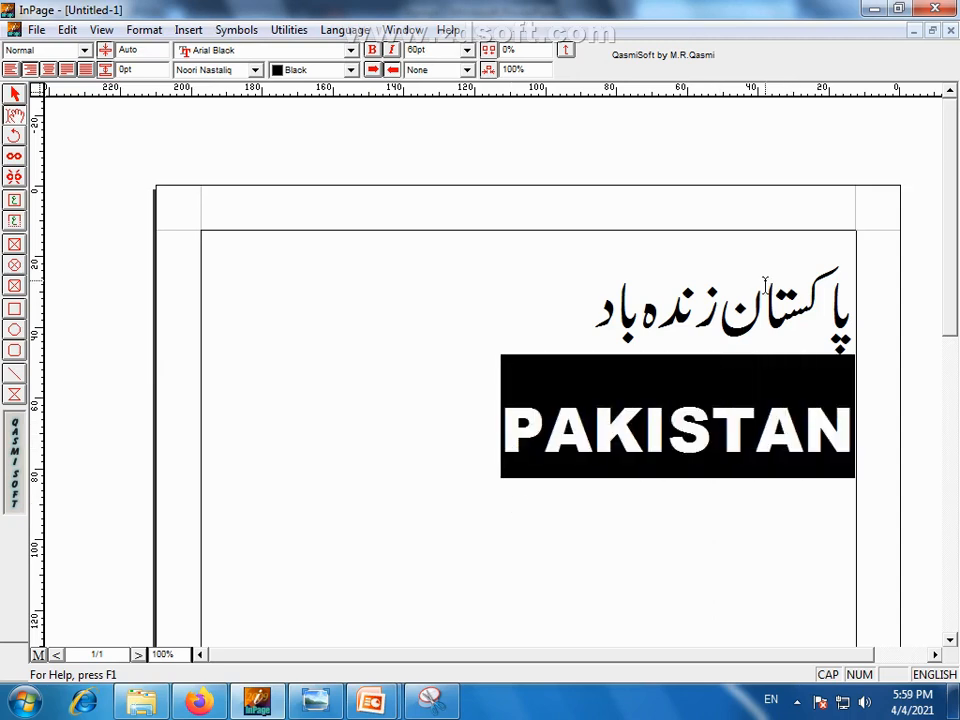
left_click(497, 459)
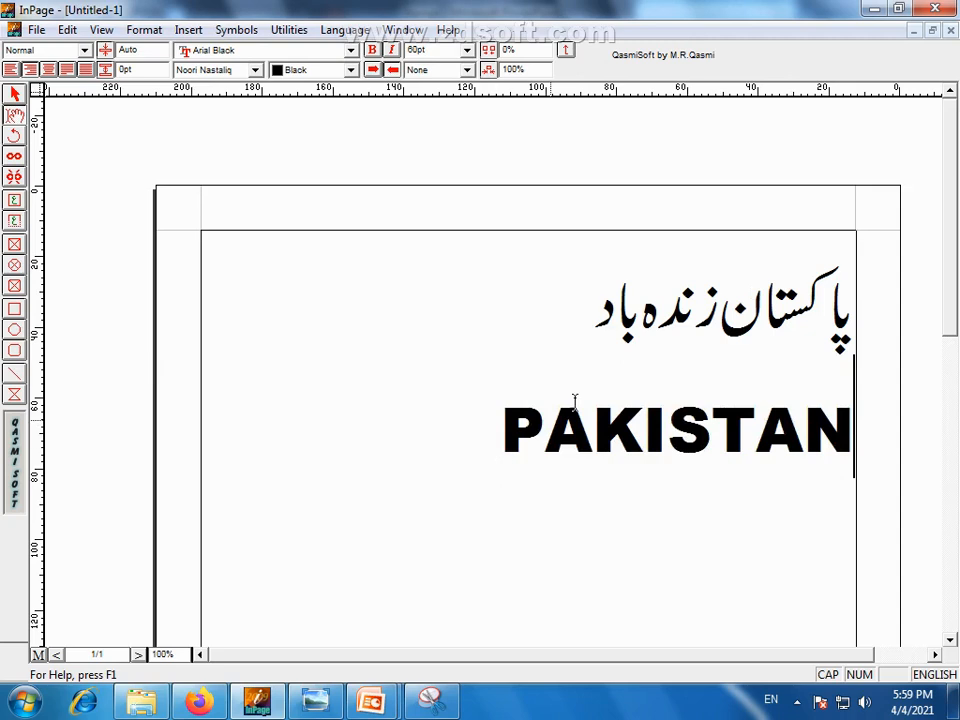
Toggle the typing language between Urdu and English several times, ending on Urdu, with the text cursor on the PAKISTAN line
left_click(940, 675)
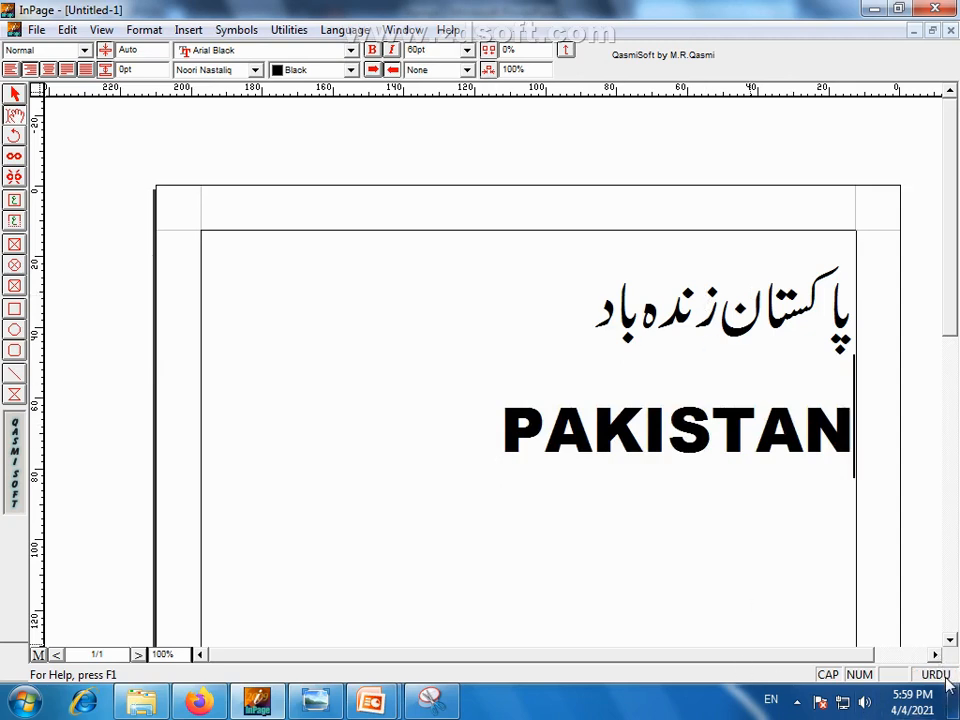
left_click(345, 30)
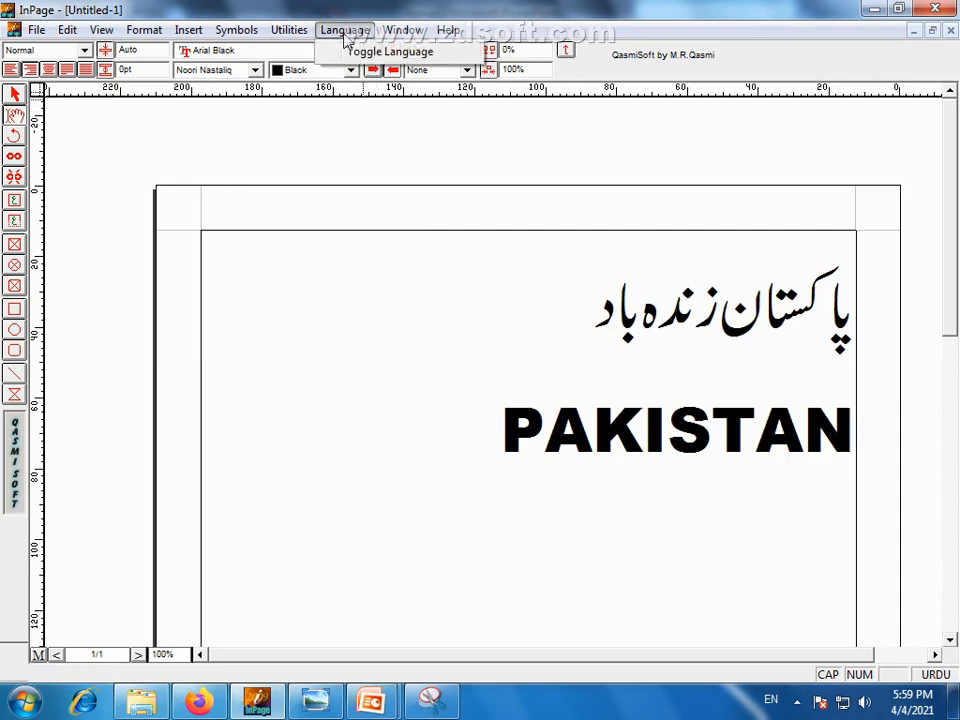
left_click(418, 55)
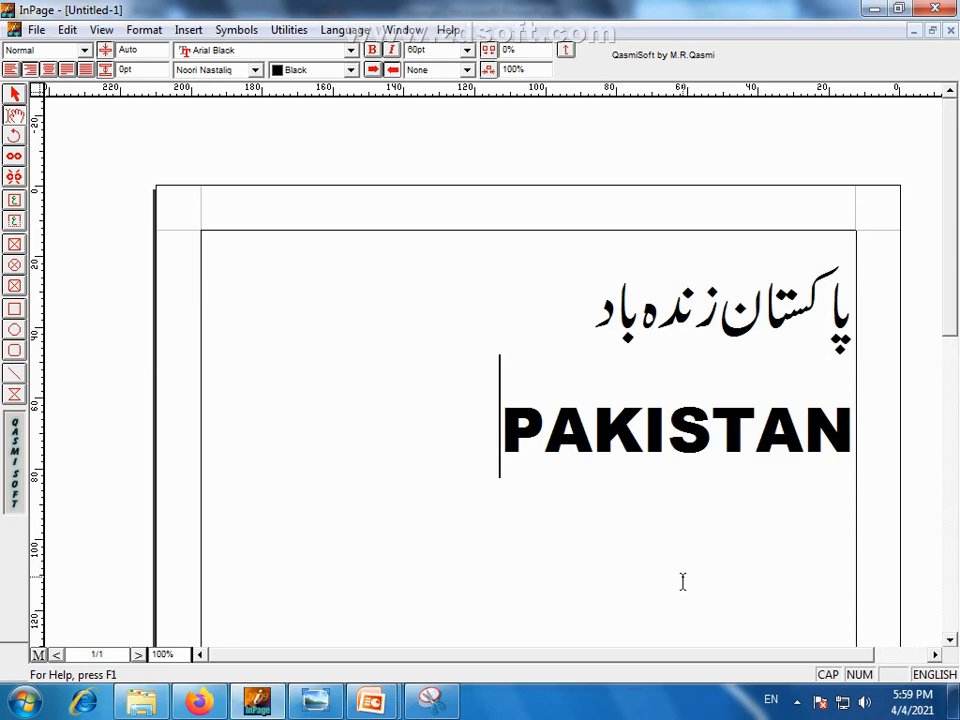
key("ctrl+space")
key("ctrl+space")
key("ctrl+space")
key("ctrl+space")
key("ctrl+space")
left_click(885, 459)
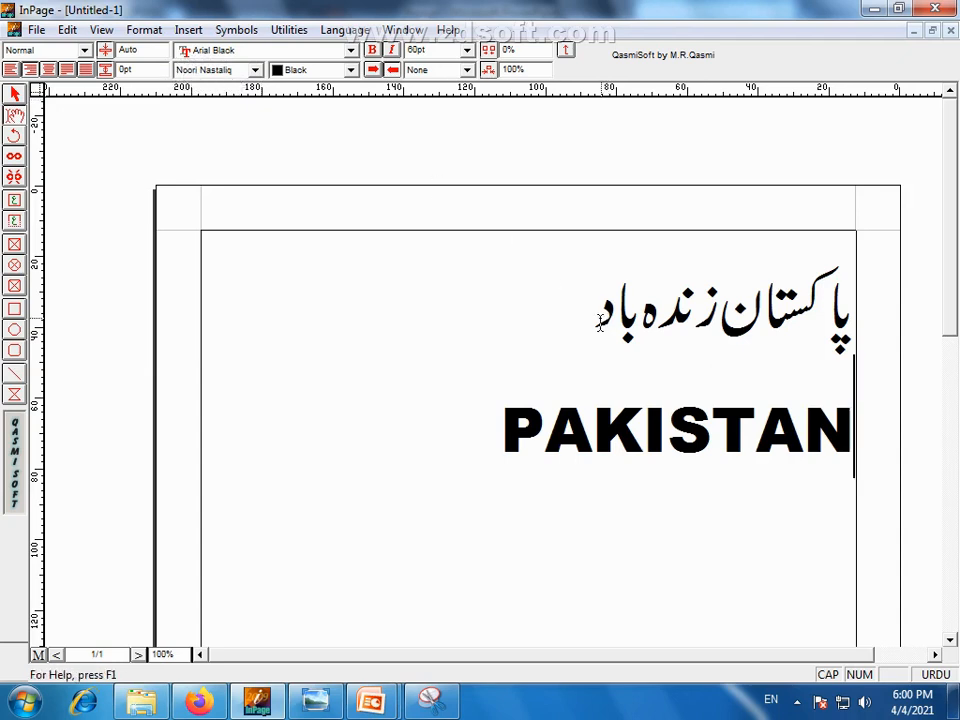
left_click_drag(598, 325, 855, 322)
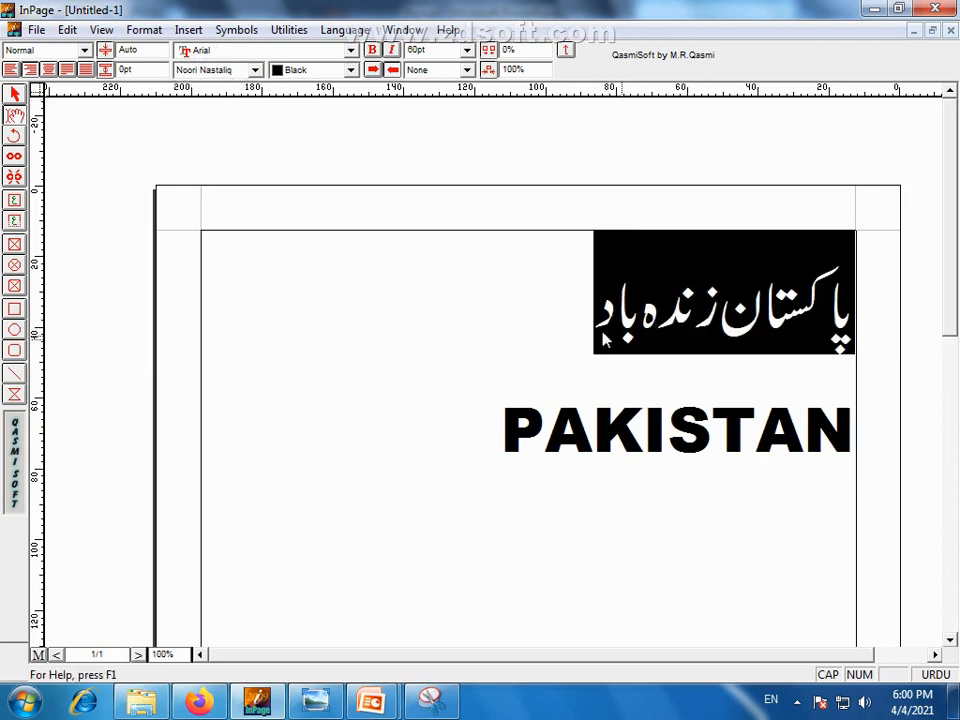
left_click(564, 320)
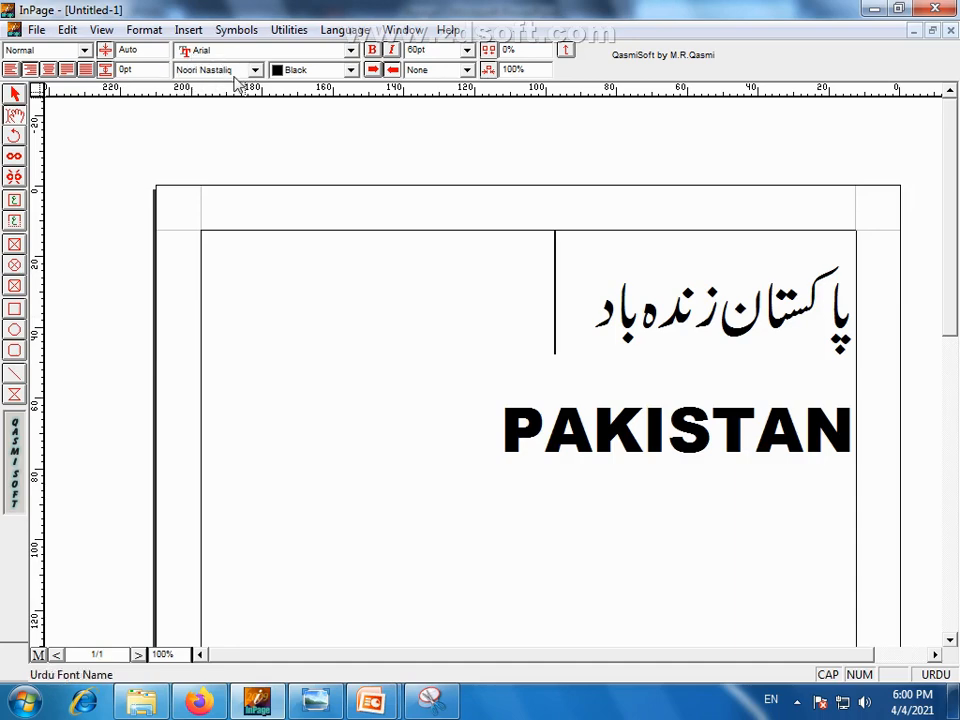
Switch to the Inpage presentation in PowerPoint and run the slide show from slide 7
mouse_move(372, 700)
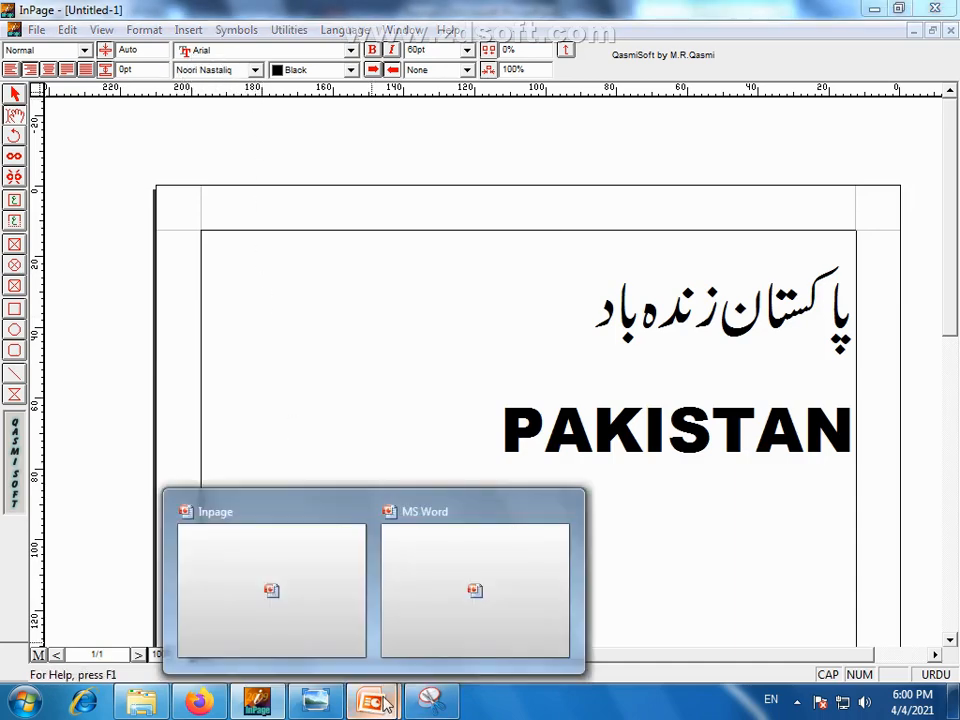
left_click(277, 571)
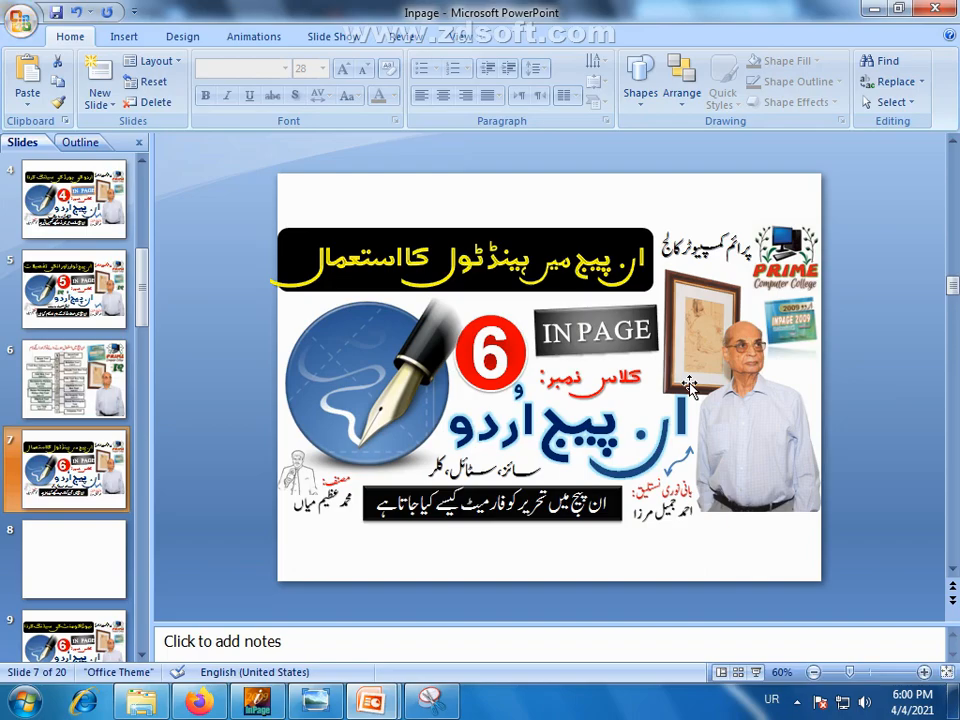
key("shift+F5")
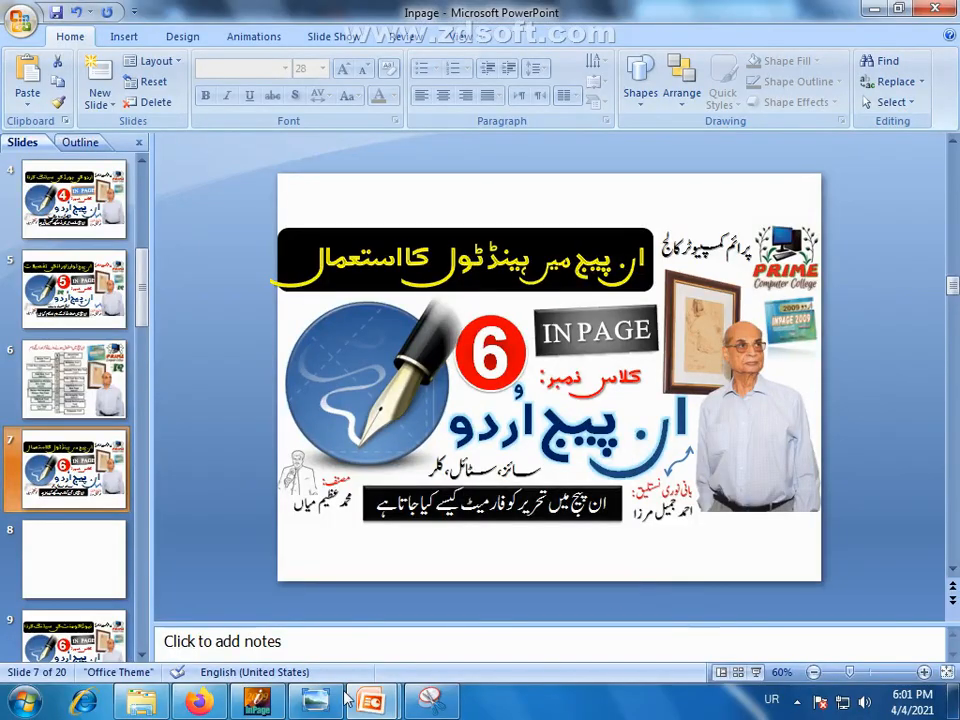
Return to InPage and copy the whole Urdu phrase on the first line
left_click(257, 702)
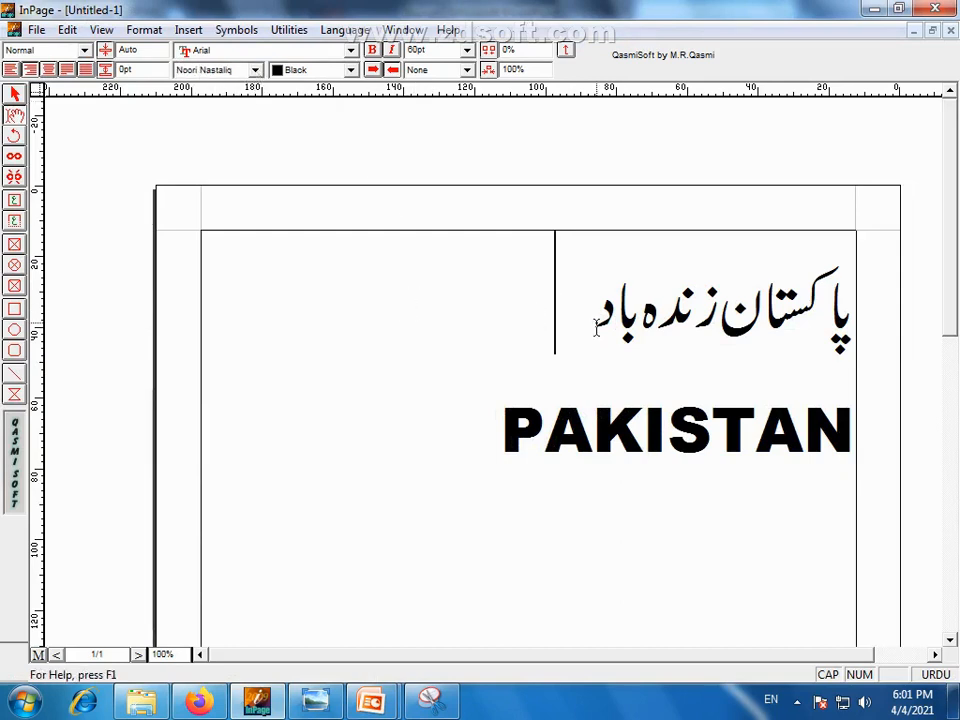
left_click_drag(598, 321, 857, 317)
right_click(753, 306)
left_click(836, 408)
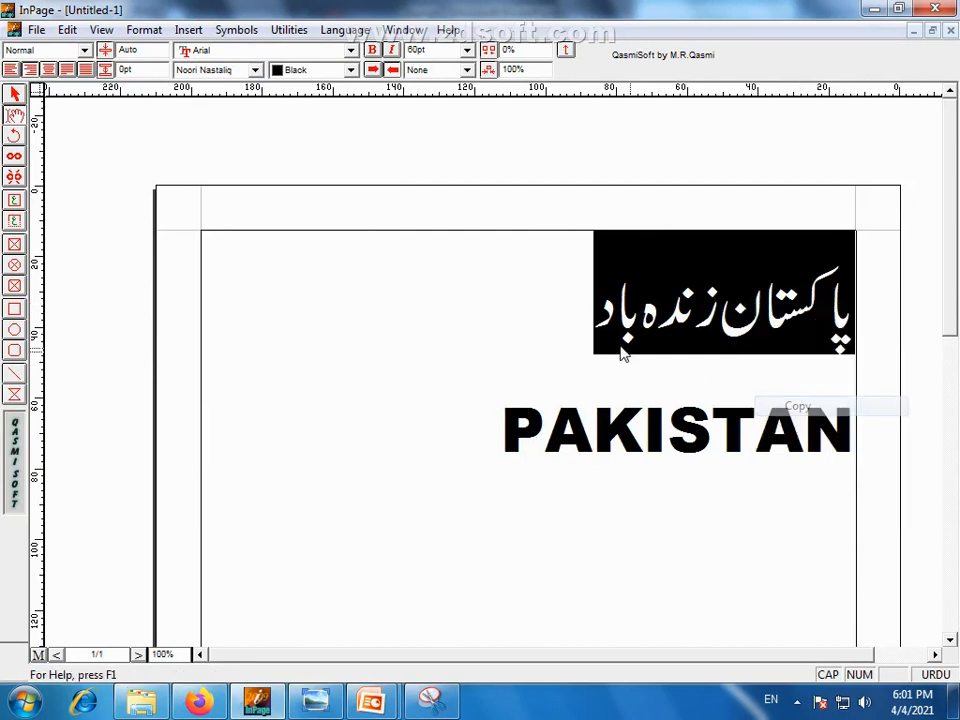
Reduce the selected Urdu phrase on the first line to 36pt
left_click(593, 338)
left_click_drag(593, 333, 484, 144)
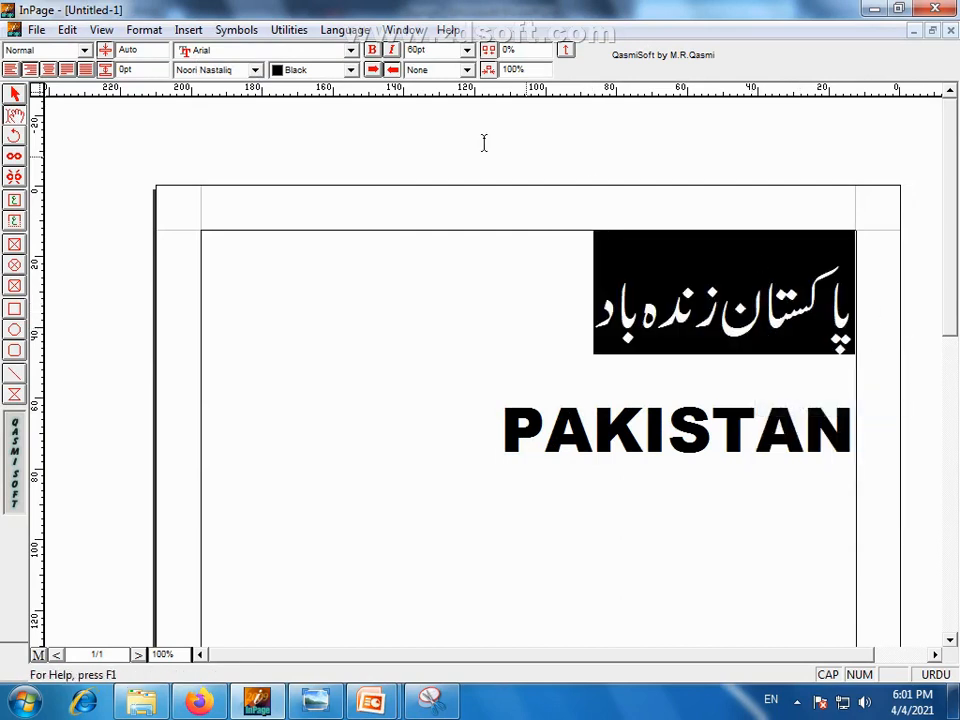
left_click(466, 50)
left_click(425, 137)
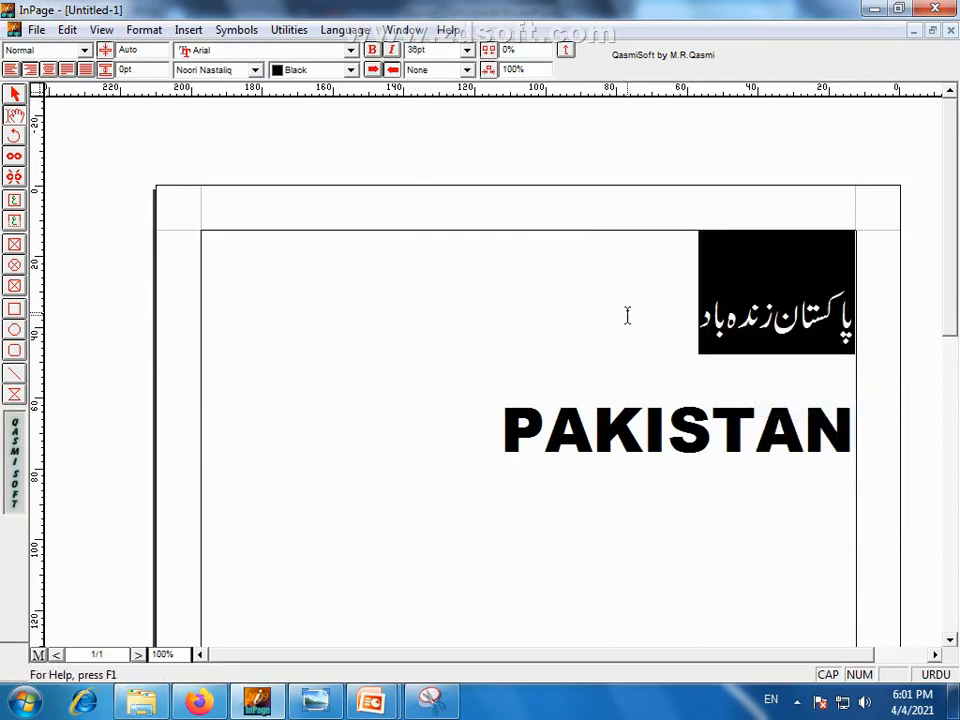
Copy the resized Urdu phrase and paste a second copy after it on the first line
left_click(698, 317)
left_click_drag(692, 317, 775, 322)
right_click(775, 322)
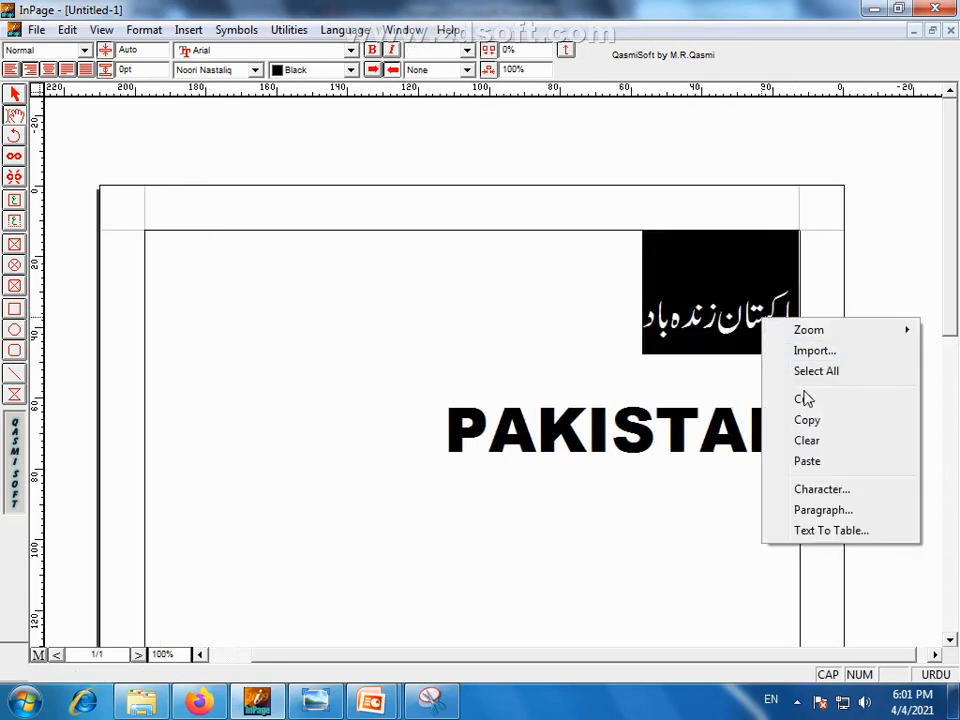
left_click(806, 422)
left_click(623, 336)
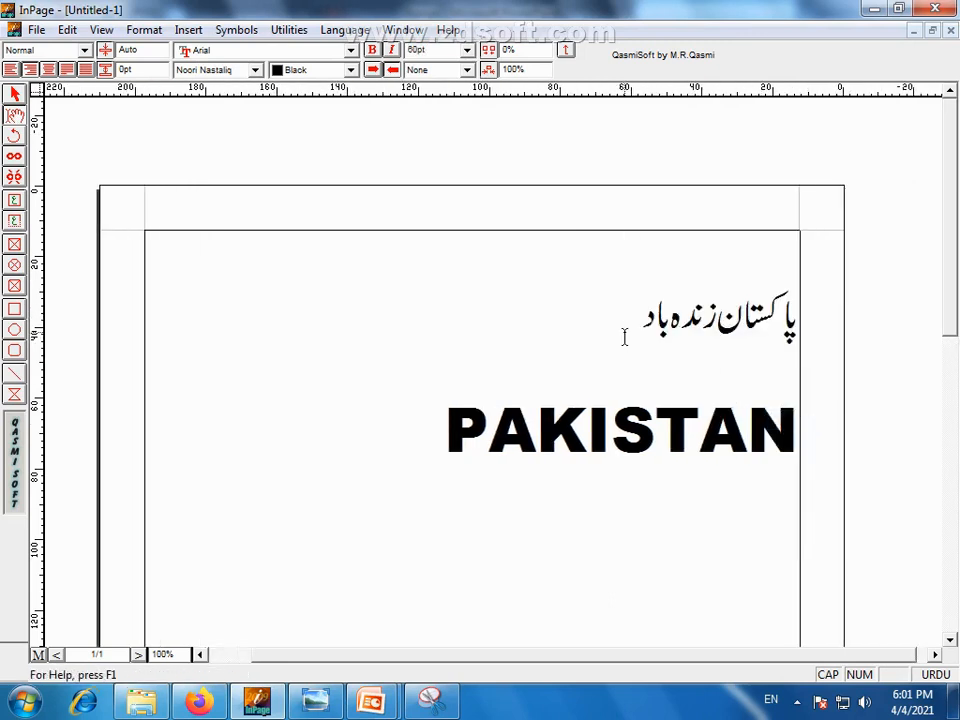
key("ctrl+v")
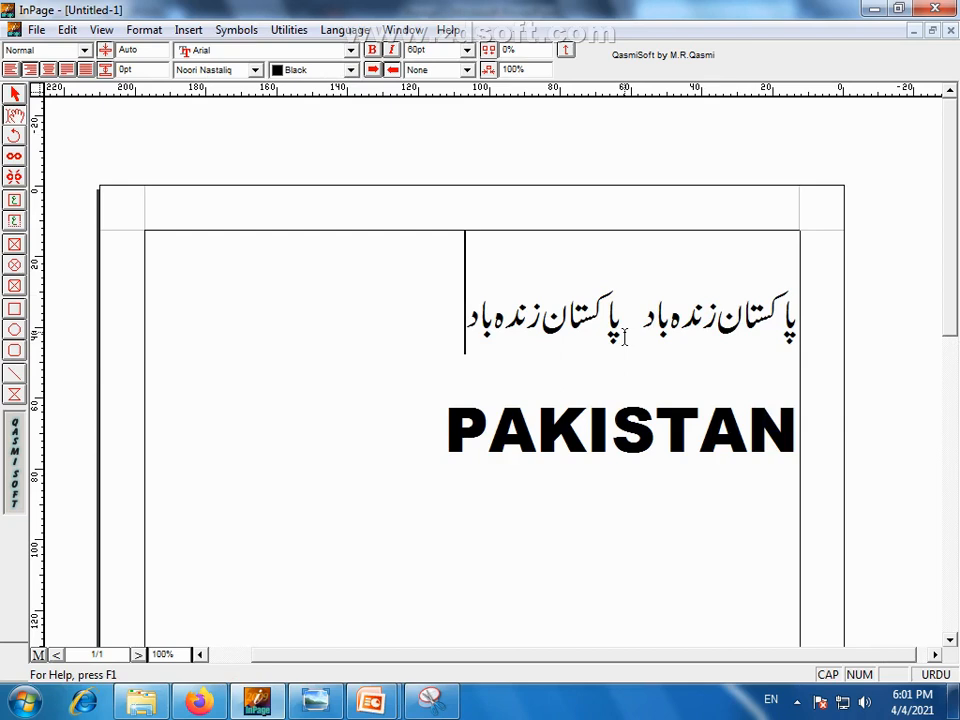
Paste the phrase repeatedly after the first two copies and break the line after the third phrase
left_click_drag(437, 309, 803, 327)
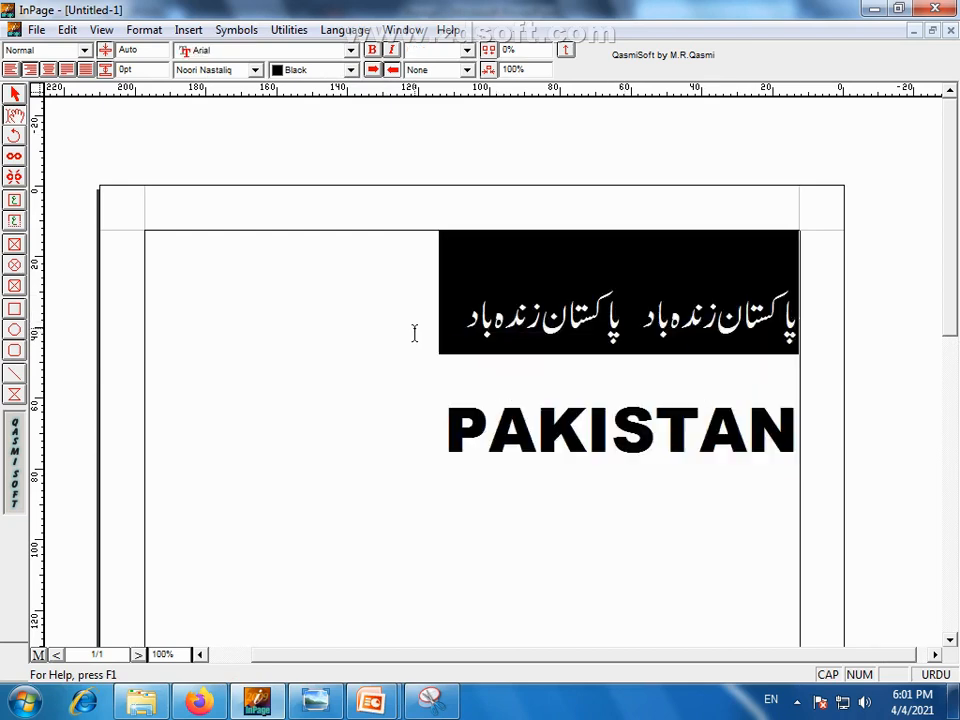
left_click(415, 333)
key("ctrl+v")
key("ctrl+v")
key("ctrl+v")
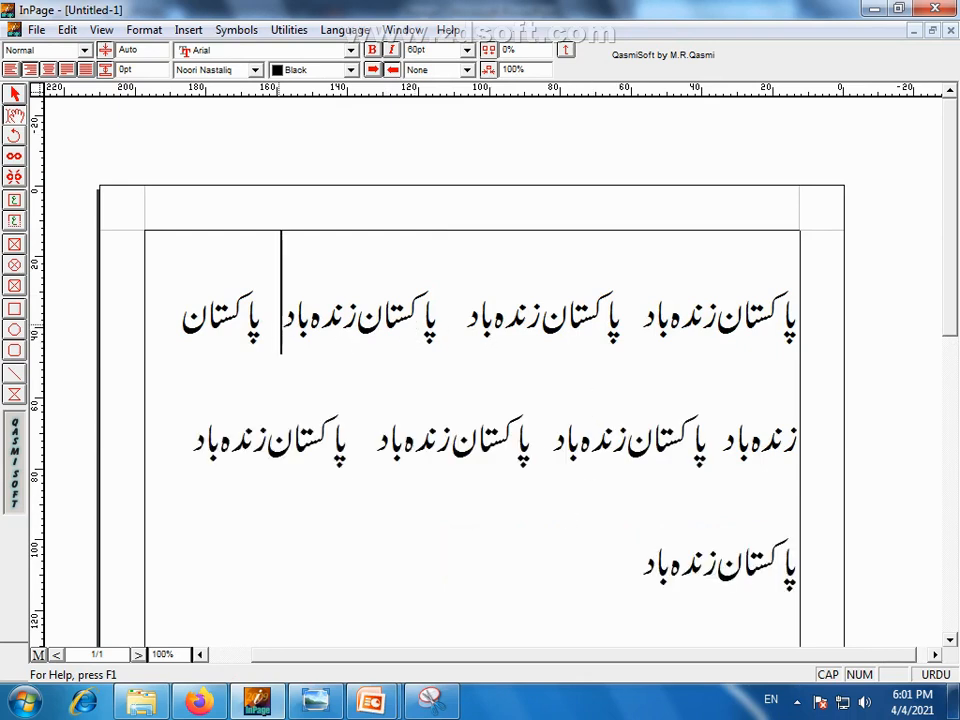
key("Return")
scroll(559, 469, "down", 1)
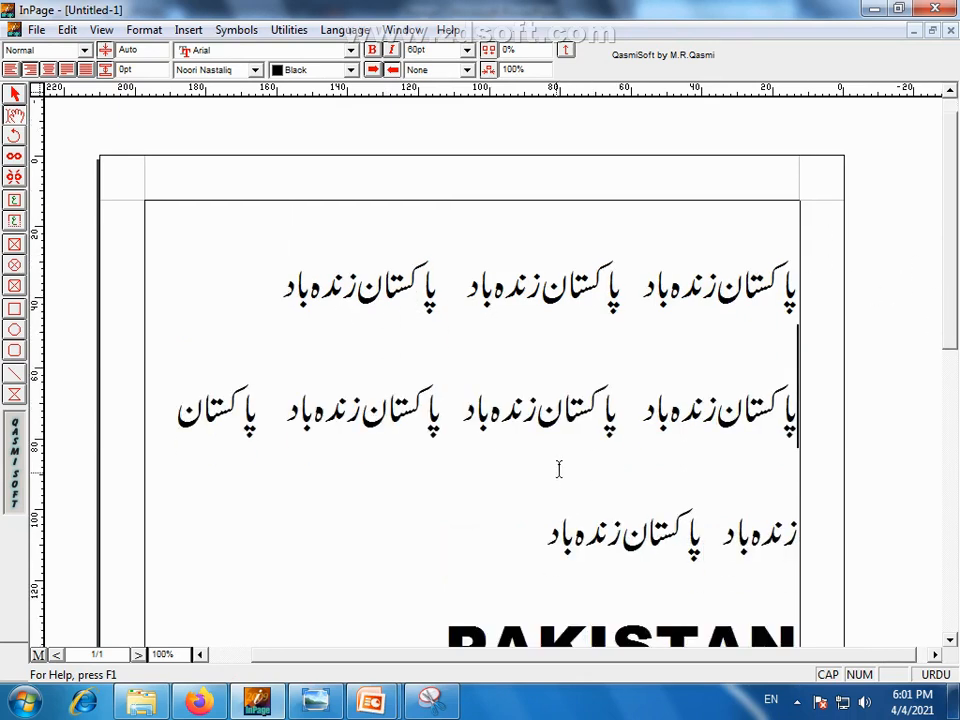
left_click_drag(789, 285, 506, 549)
left_click(506, 549)
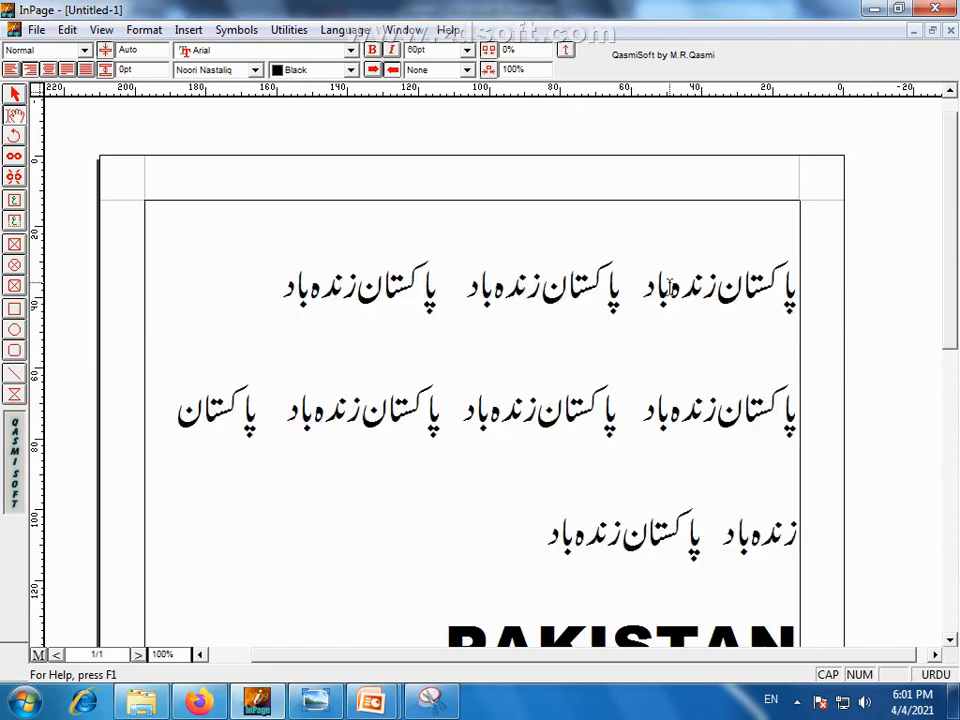
double_click(669, 287)
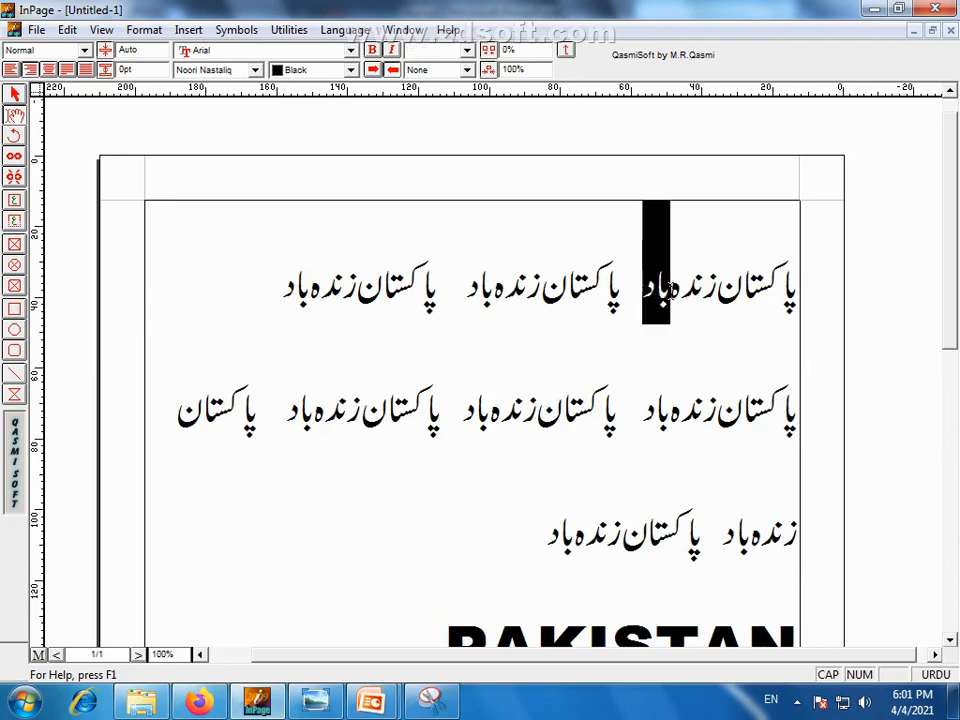
left_click_drag(669, 287, 803, 303)
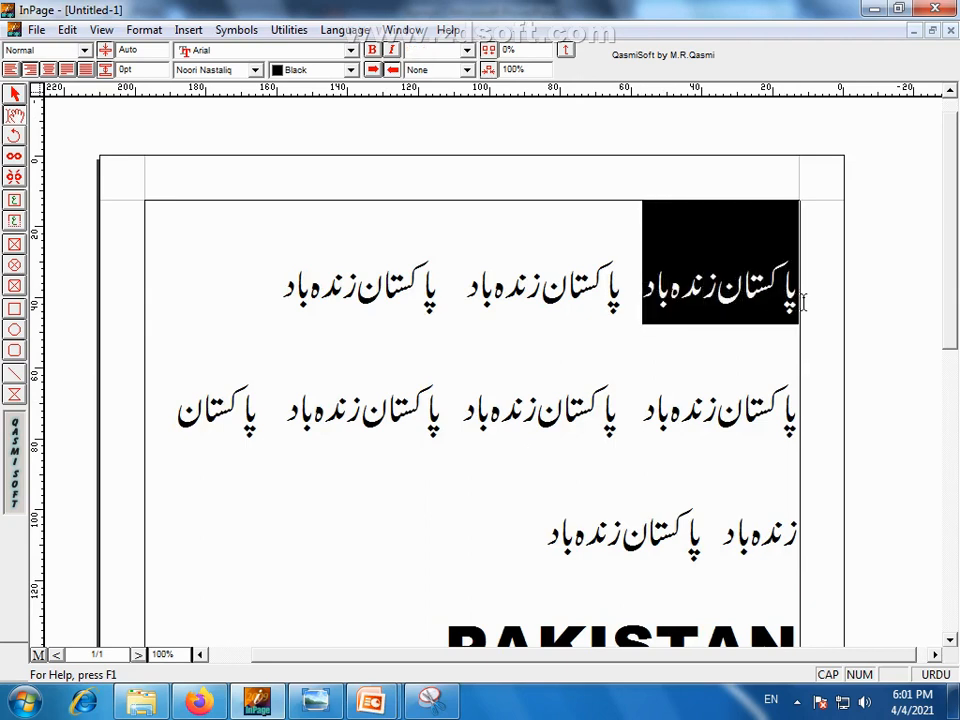
left_click(668, 295)
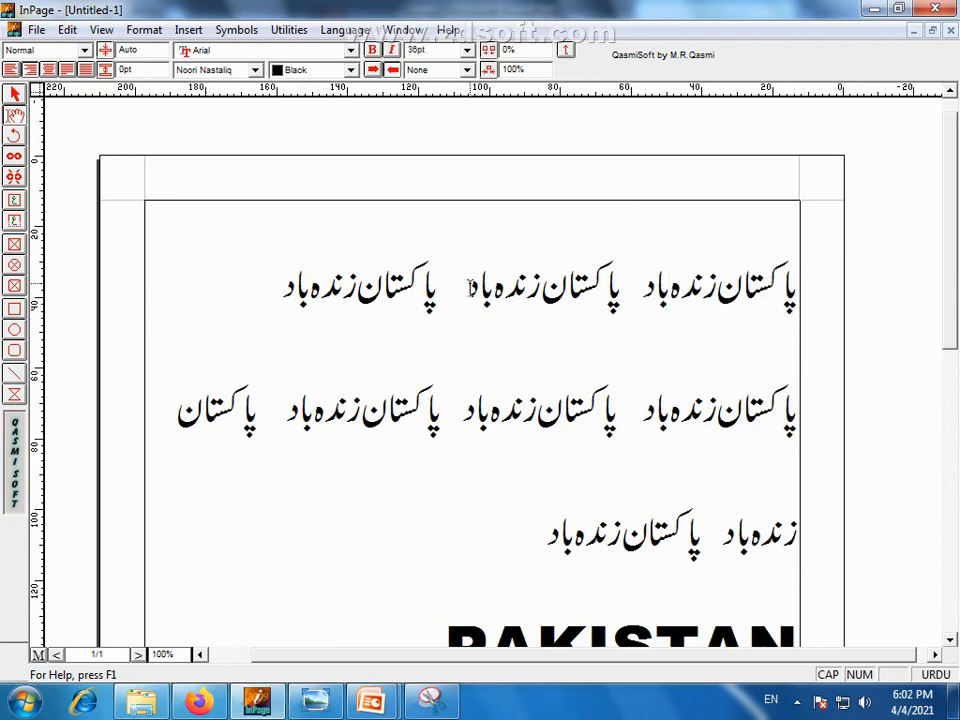
Set the second phrase on the first line in the Akram Urdu font
left_click_drag(470, 287, 618, 305)
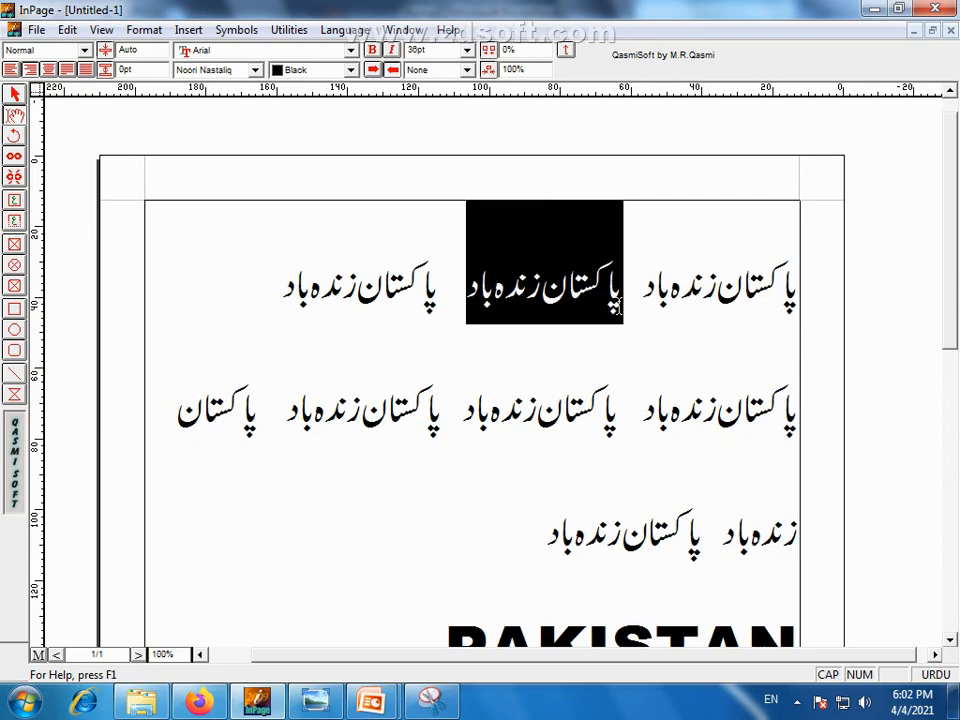
left_click(256, 70)
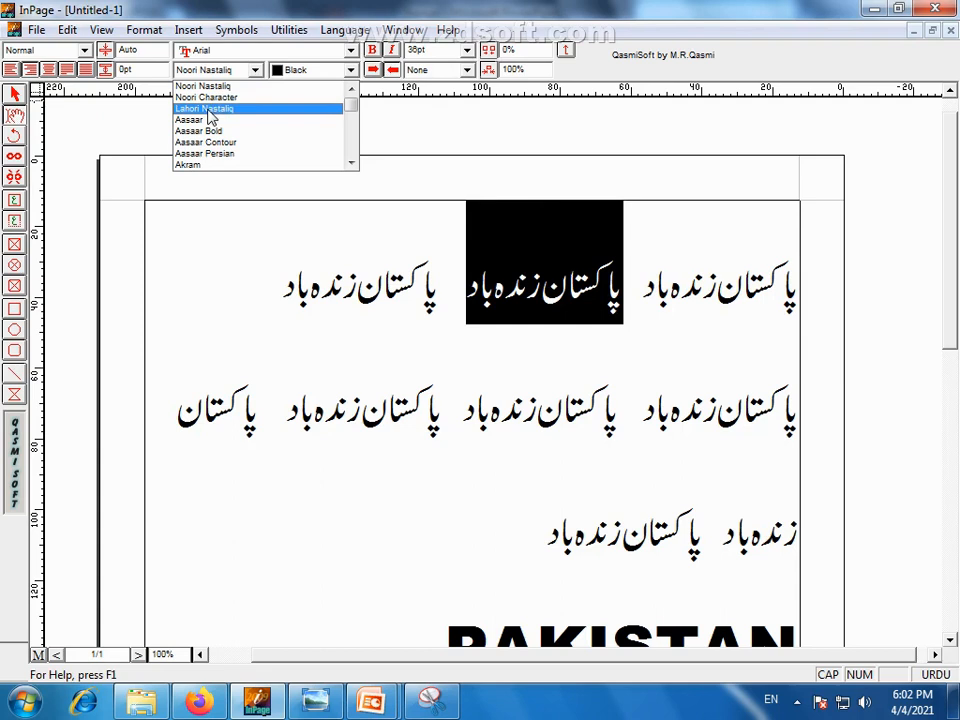
left_click(196, 165)
left_click(309, 355)
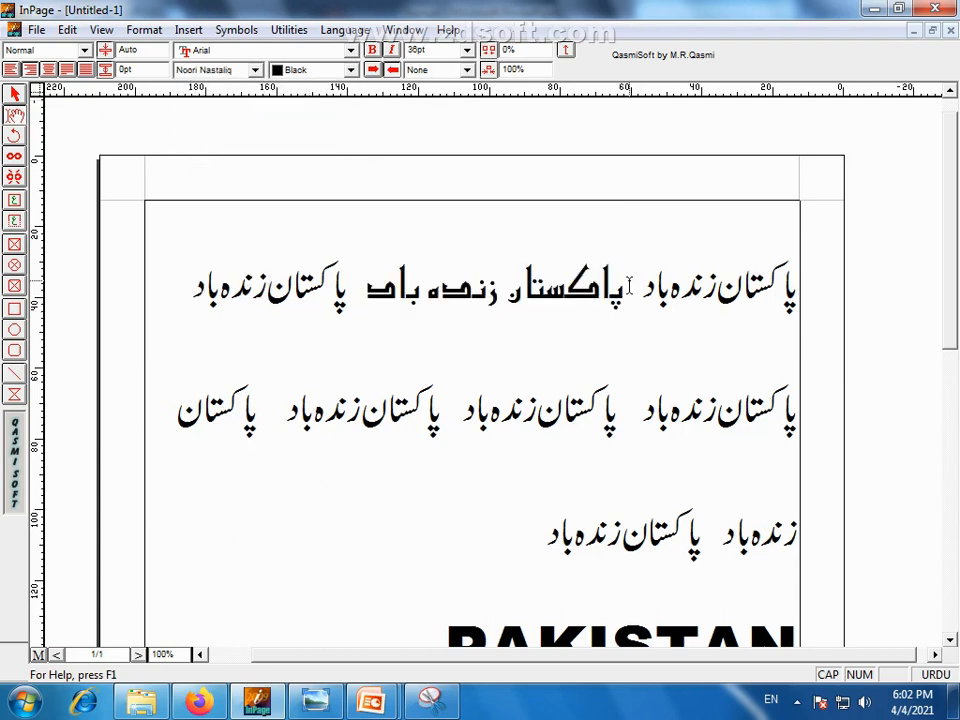
Set the last phrase of the first line and the first phrase of the second line in the Batool font
left_click_drag(626, 288, 365, 296)
left_click(349, 318)
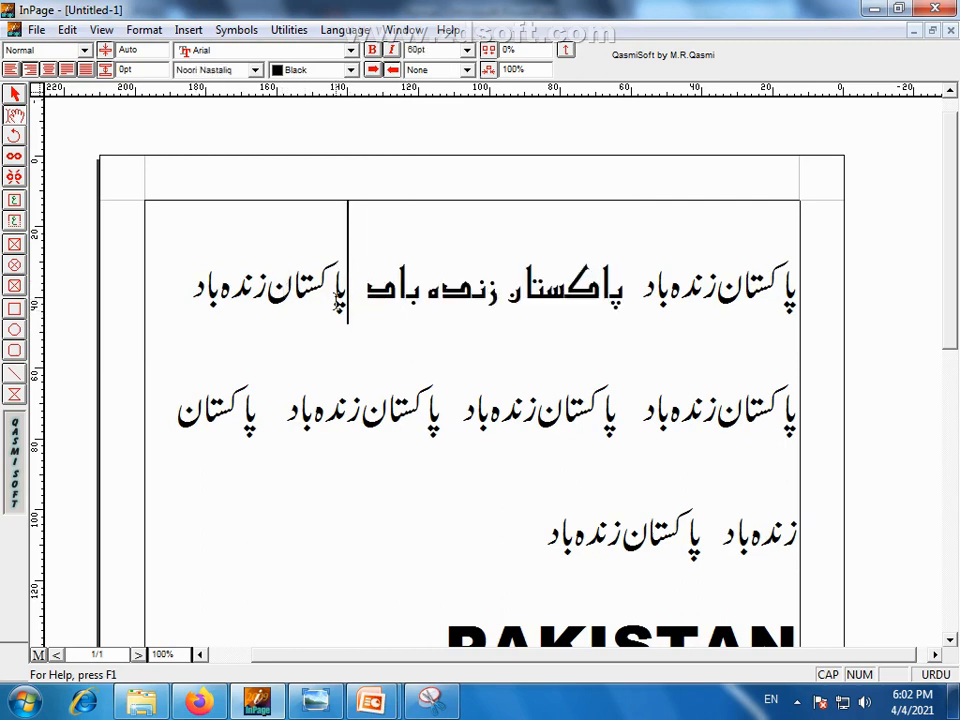
left_click_drag(348, 300, 642, 410)
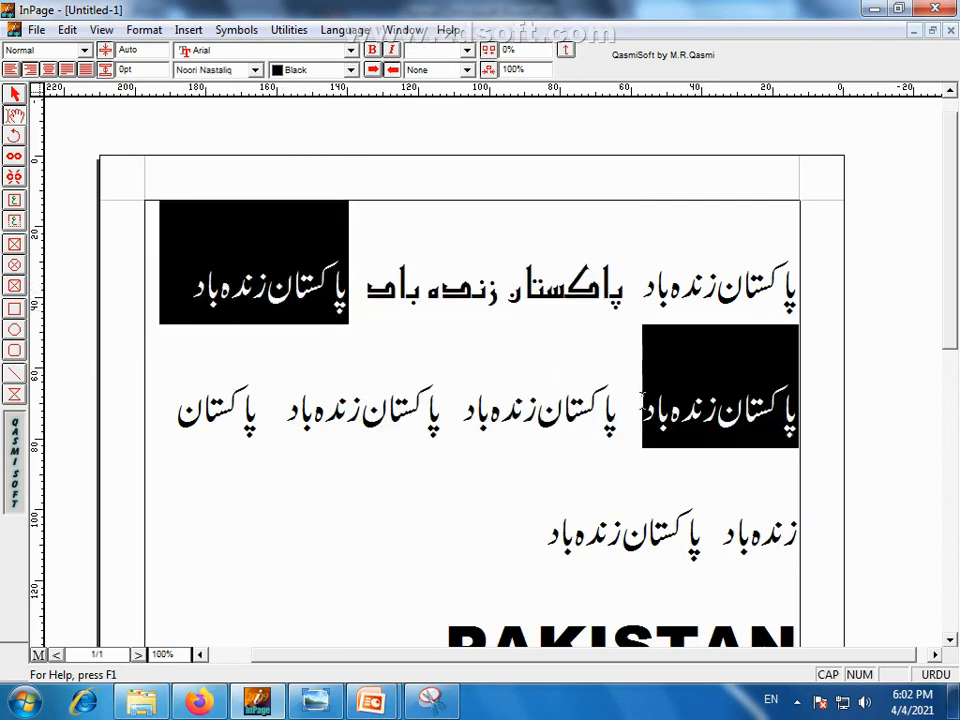
left_click(255, 70)
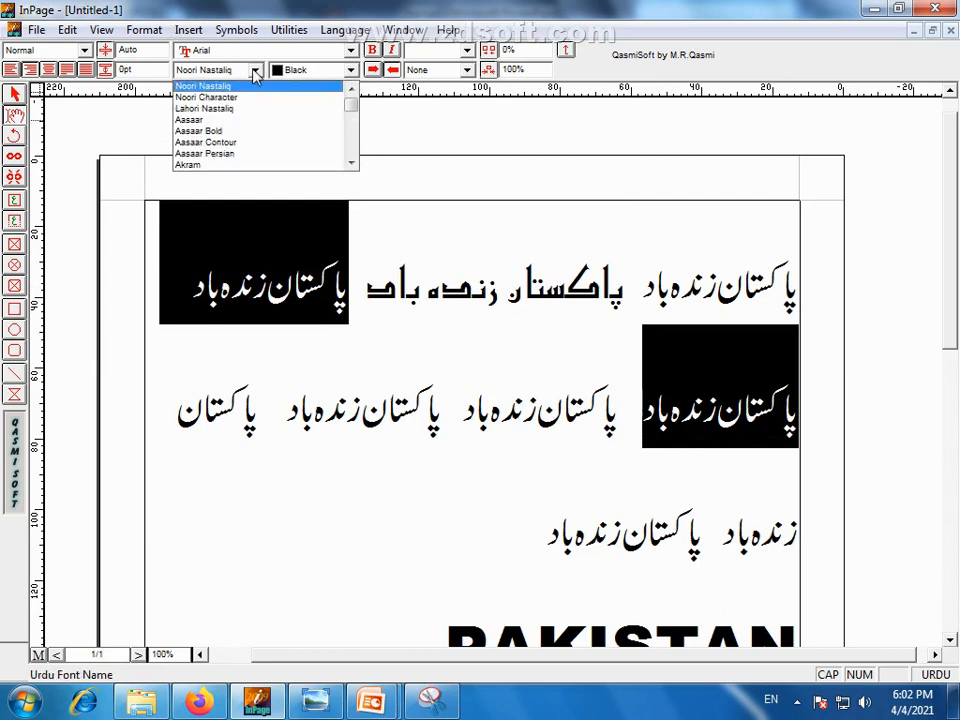
key("b")
key("Return")
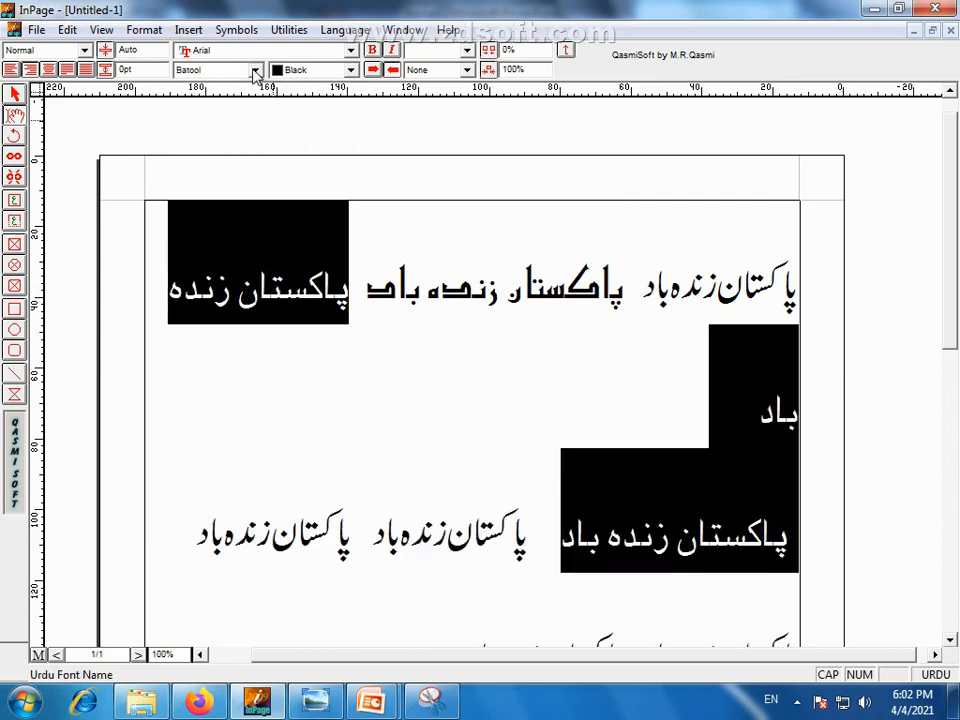
left_click(467, 530)
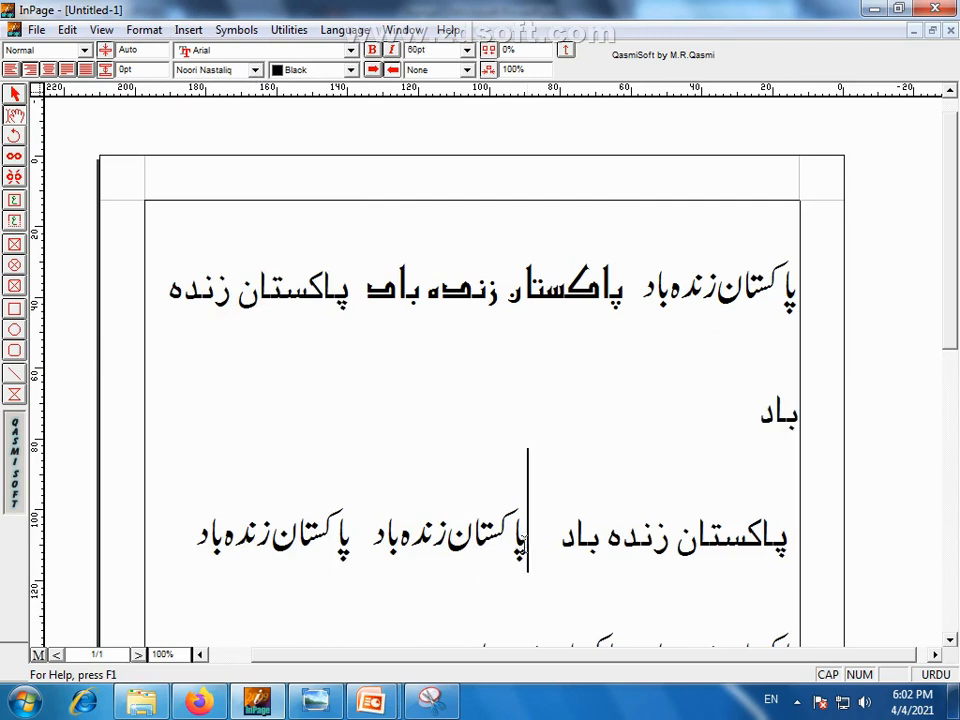
Change the Noori Nastaliq phrase directly following the second Batool phrase to the Bombay Black font
left_click_drag(525, 530, 372, 553)
left_click(255, 70)
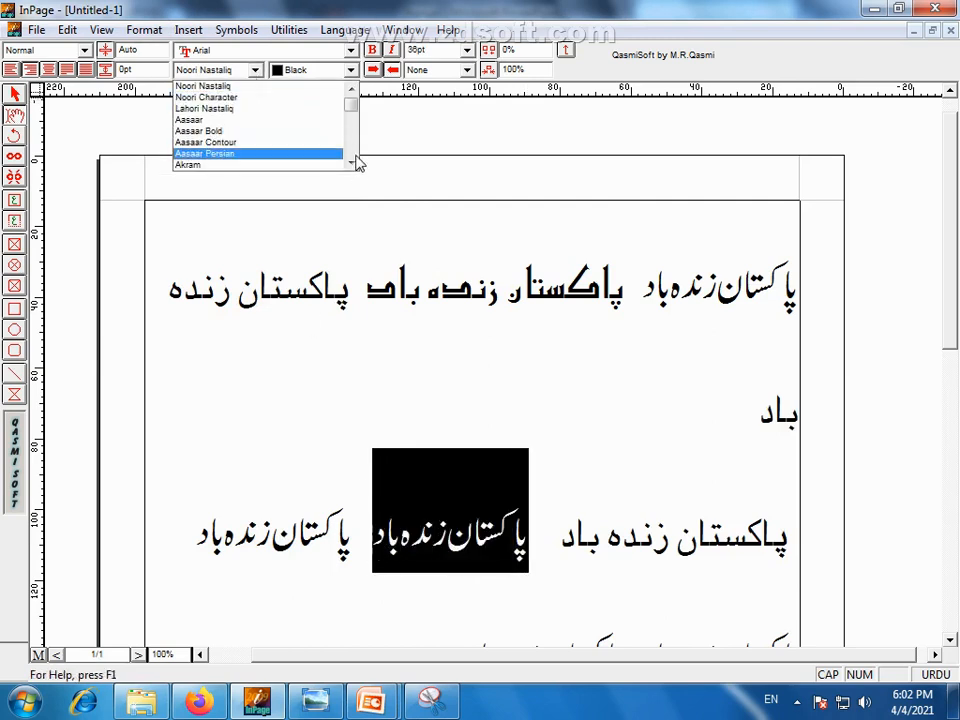
left_click(353, 162)
left_click(340, 137)
left_click(255, 70)
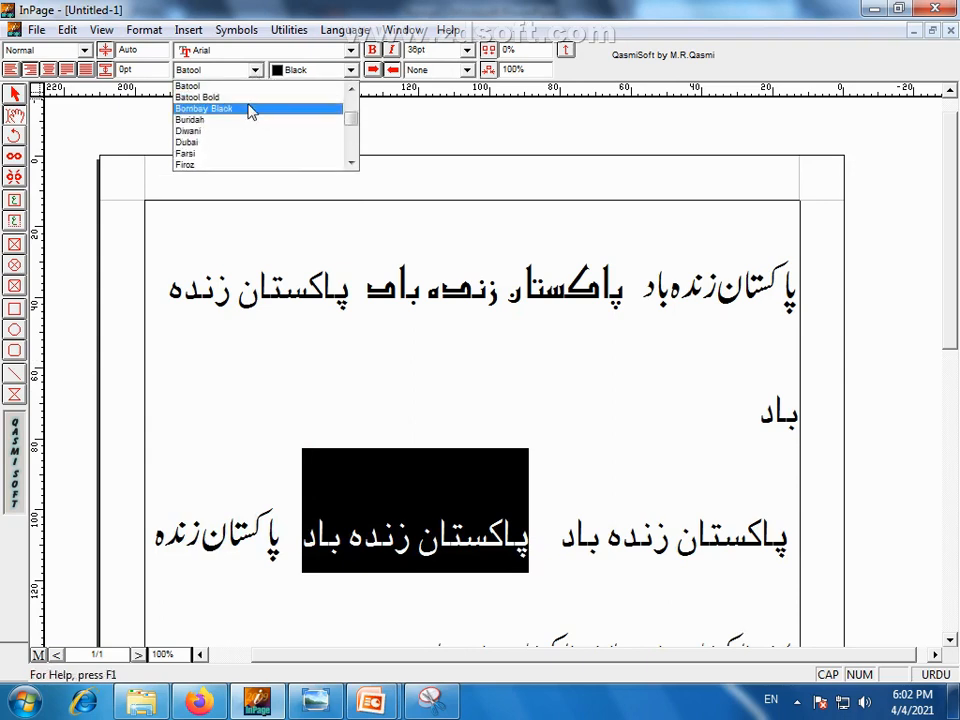
left_click(250, 109)
left_click(450, 562)
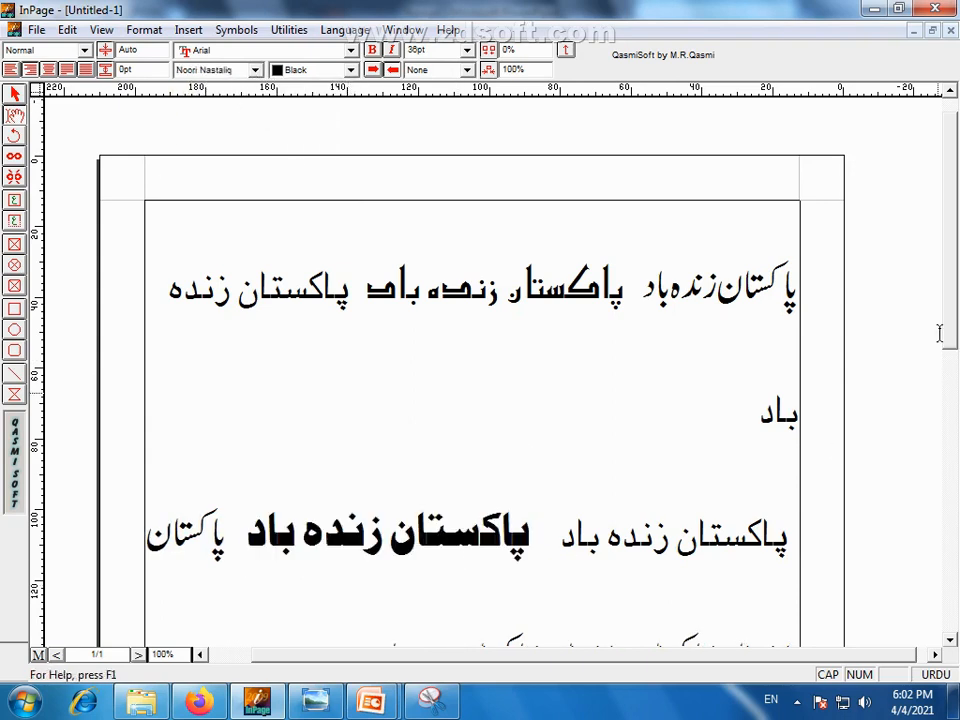
Start a new line after the Akram phrase and give the moved Batool phrase an outlined Urdu font starting with S
left_click(362, 290)
key("Return")
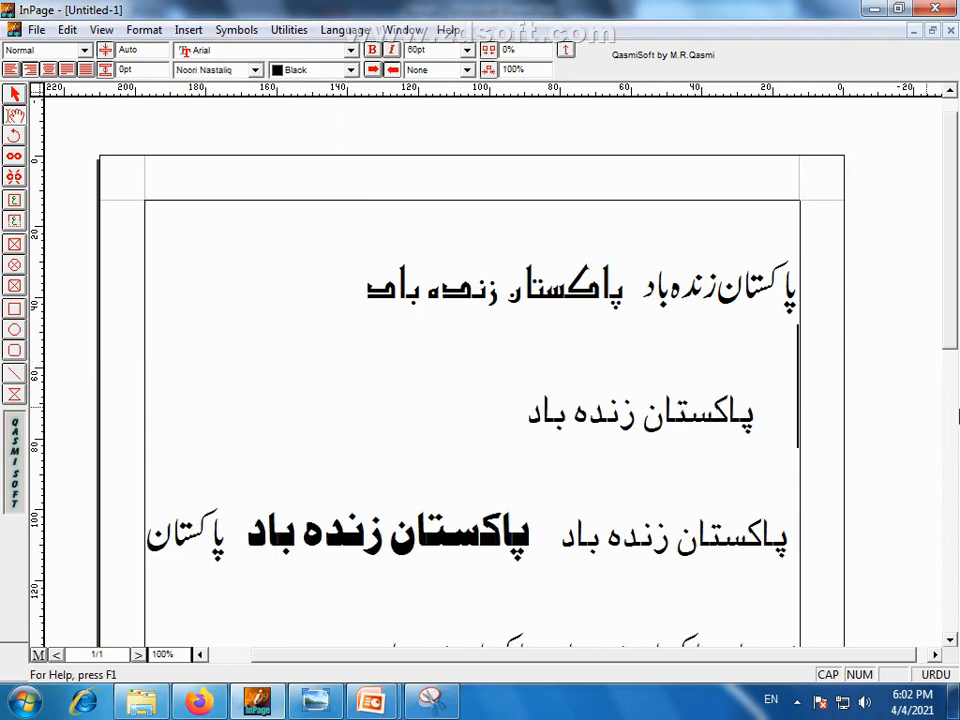
scroll(718, 472, "down", 2)
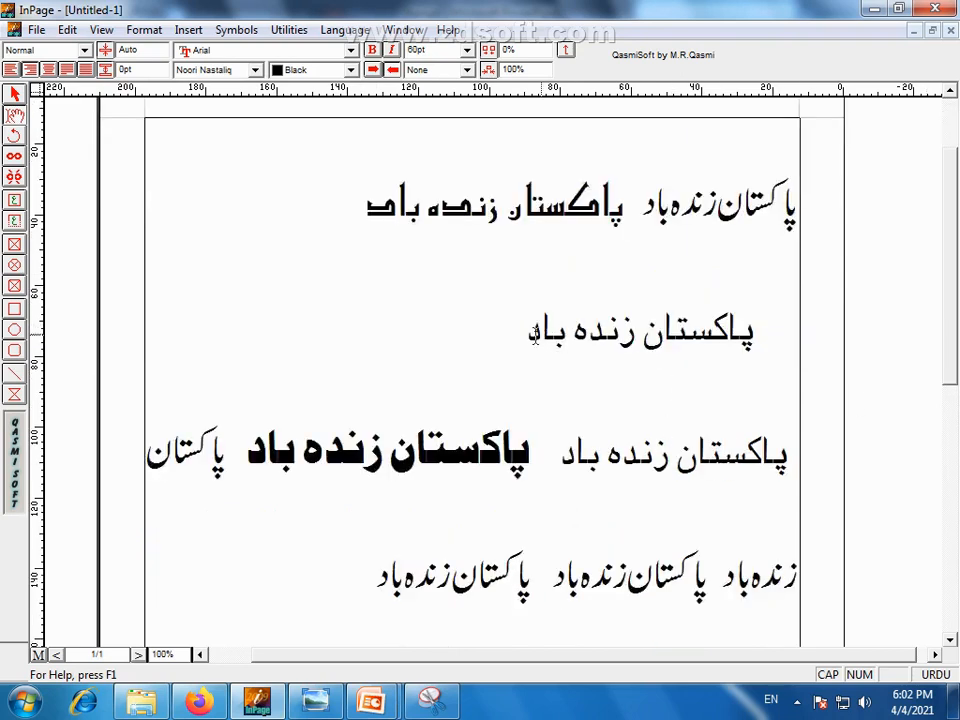
left_click_drag(535, 335, 786, 350)
left_click(258, 71)
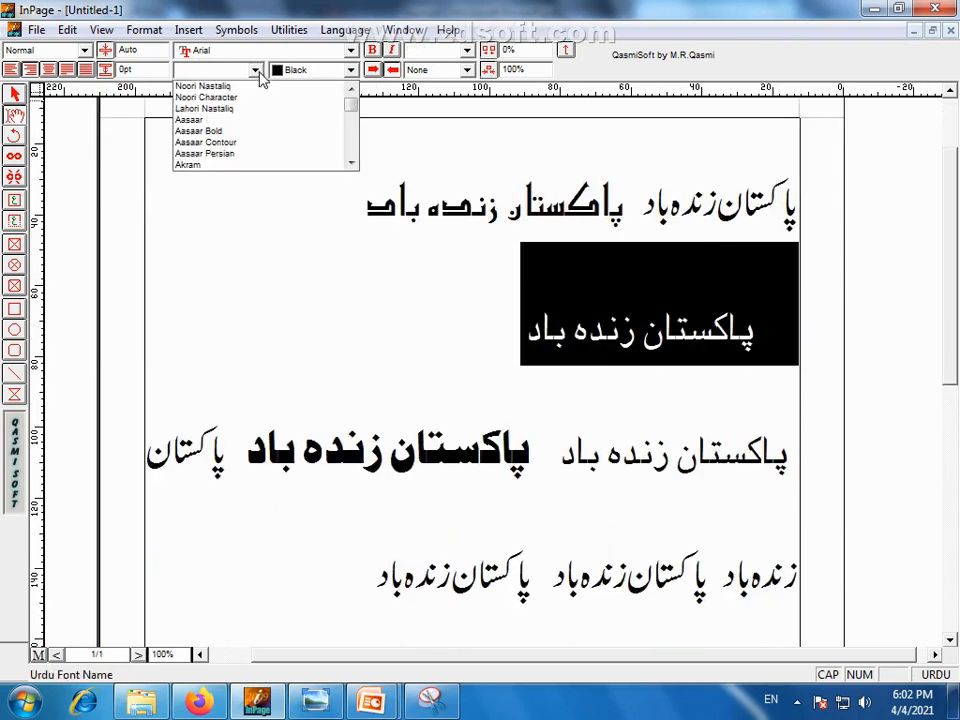
key("s")
left_click(511, 440)
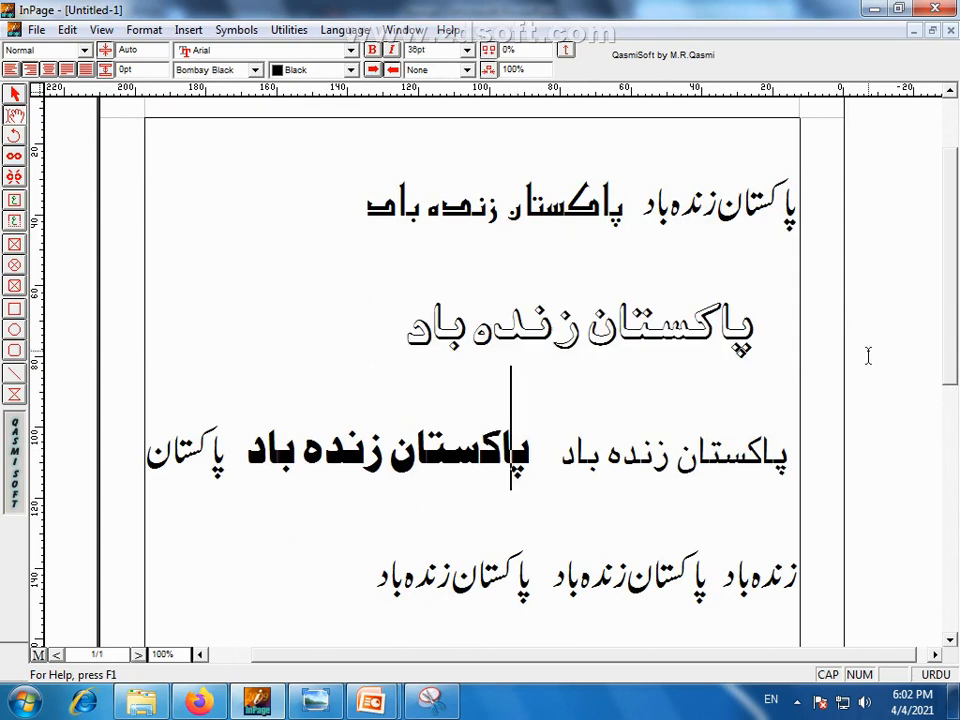
Try the Mahal font on the first one and a half phrases above PAKISTAN and change them to Masjid
scroll(952, 365, "down", 2)
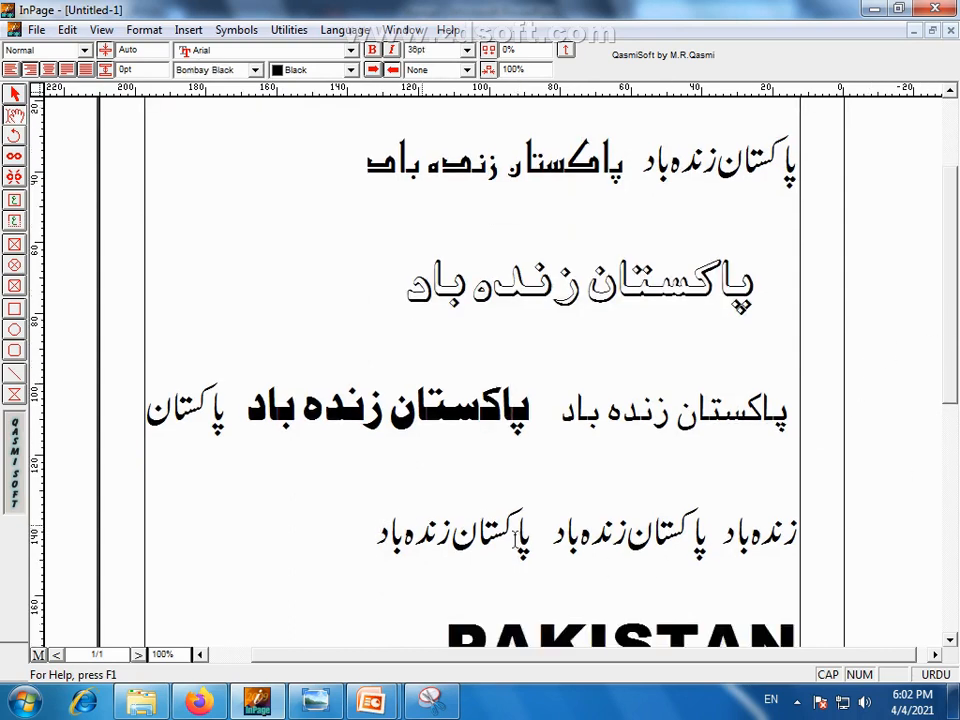
left_click_drag(556, 535, 821, 548)
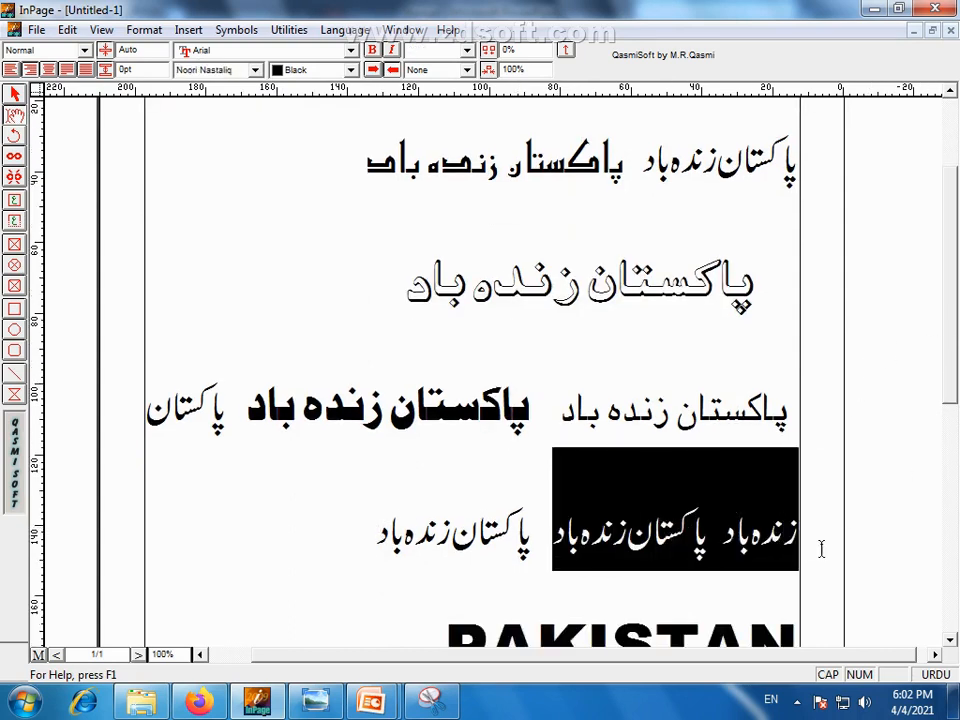
left_click(257, 71)
key("m")
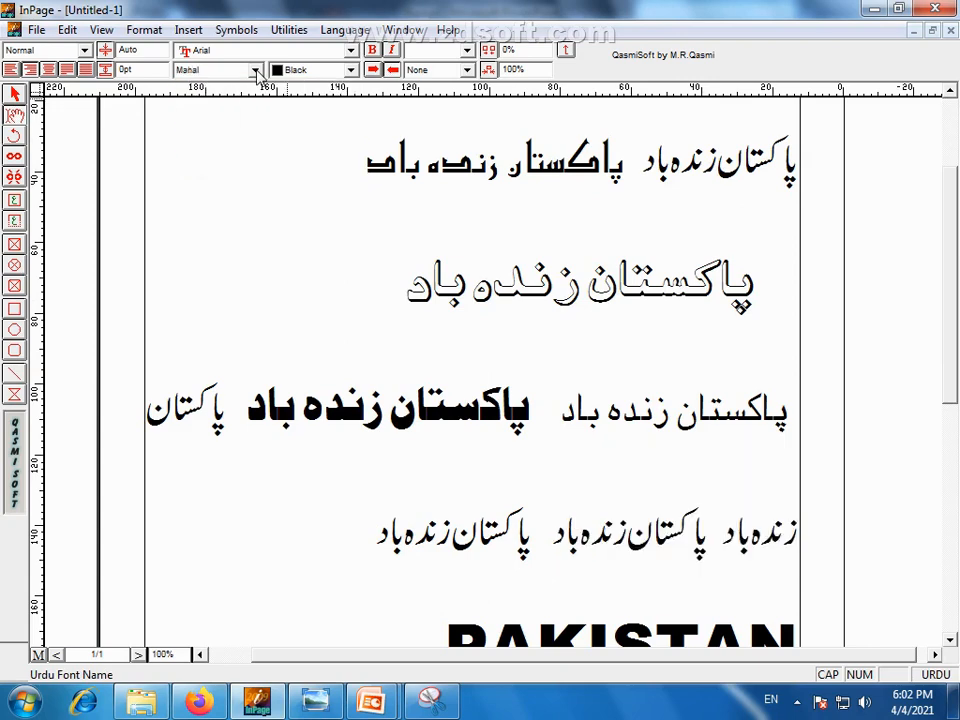
left_click(257, 72)
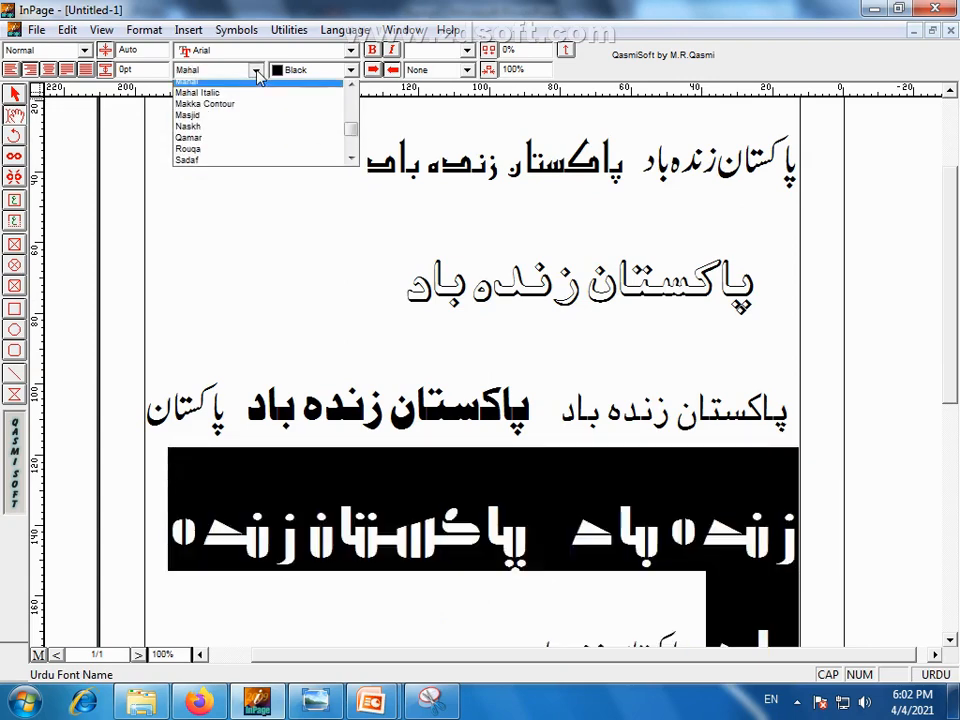
left_click(234, 121)
left_click(499, 530)
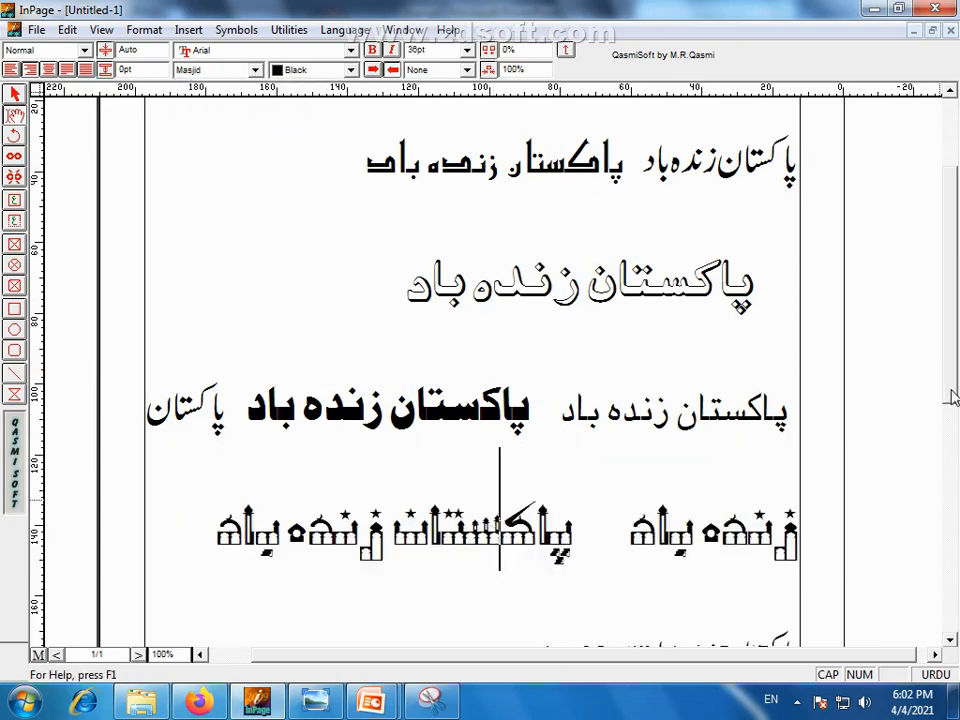
Look over the formatted phrases and the available Urdu and Roman fonts
left_click_drag(952, 386, 952, 425)
left_click(618, 541)
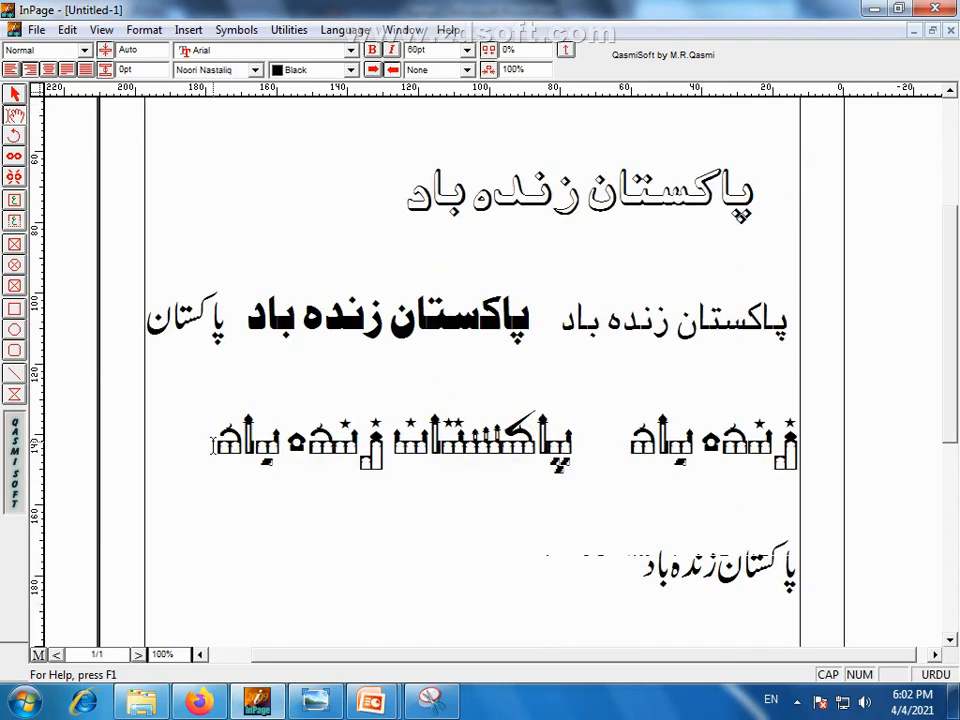
left_click_drag(215, 456, 568, 456)
left_click(514, 511)
scroll(223, 122, "up", 5)
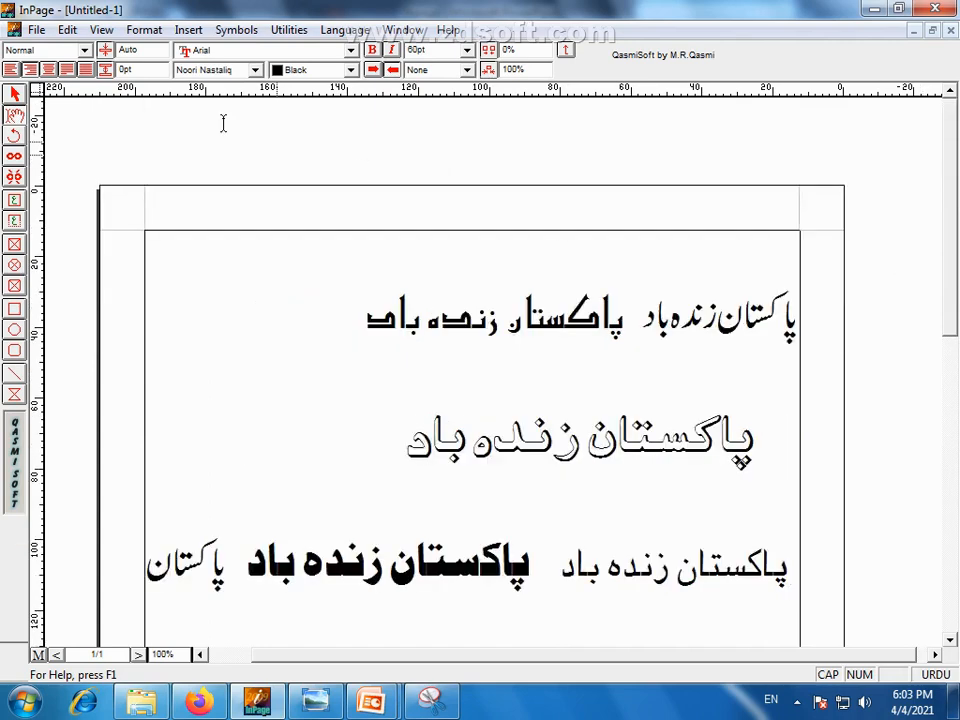
left_click(256, 72)
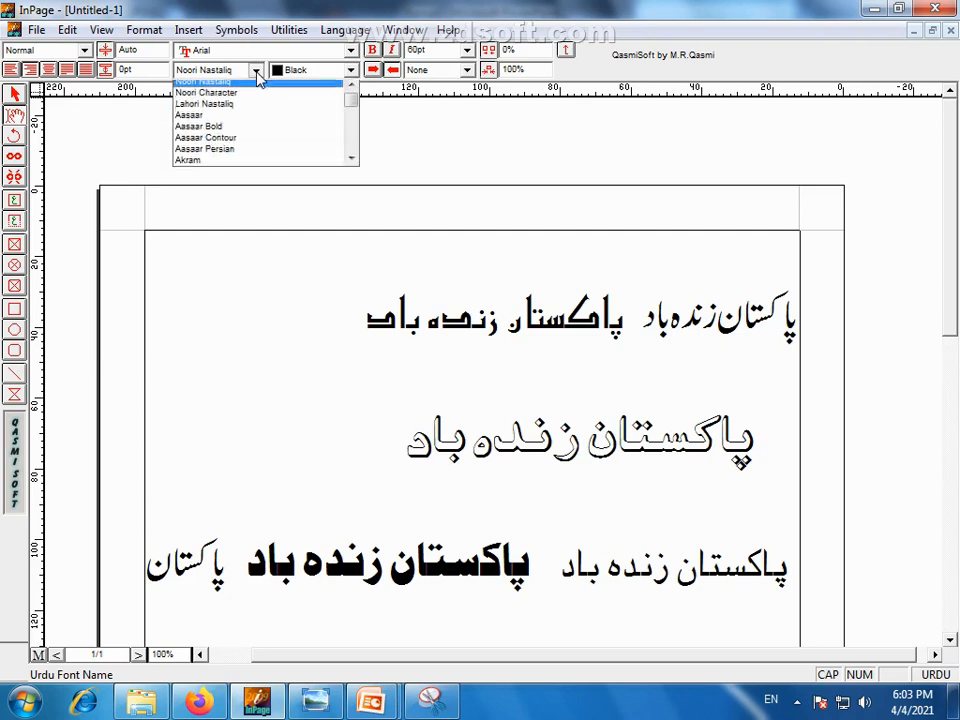
left_click(252, 91)
left_click(351, 50)
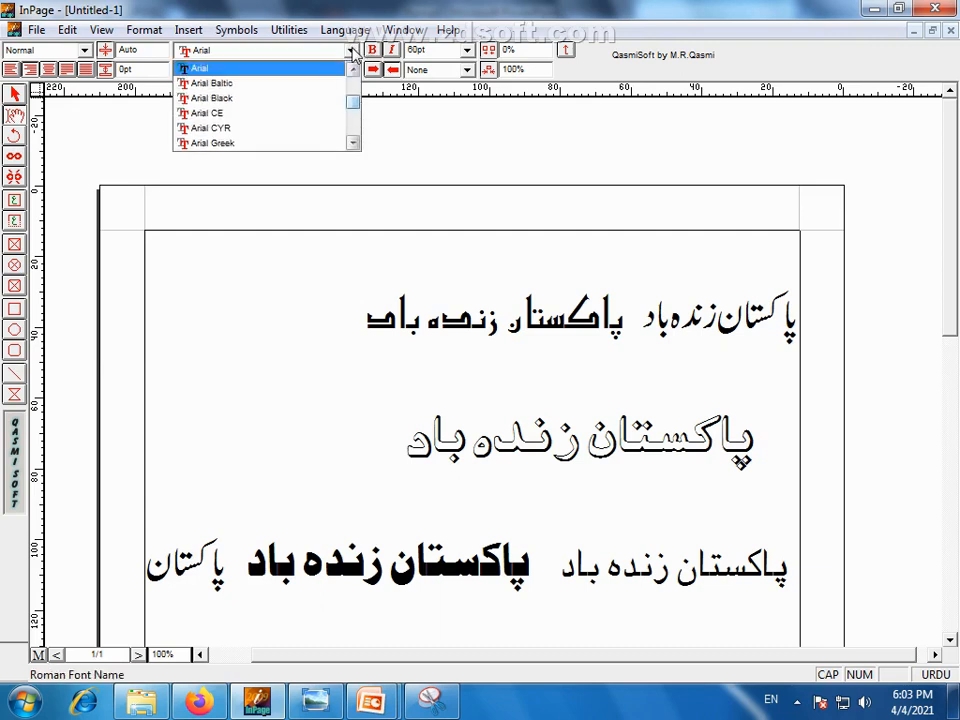
left_click(352, 51)
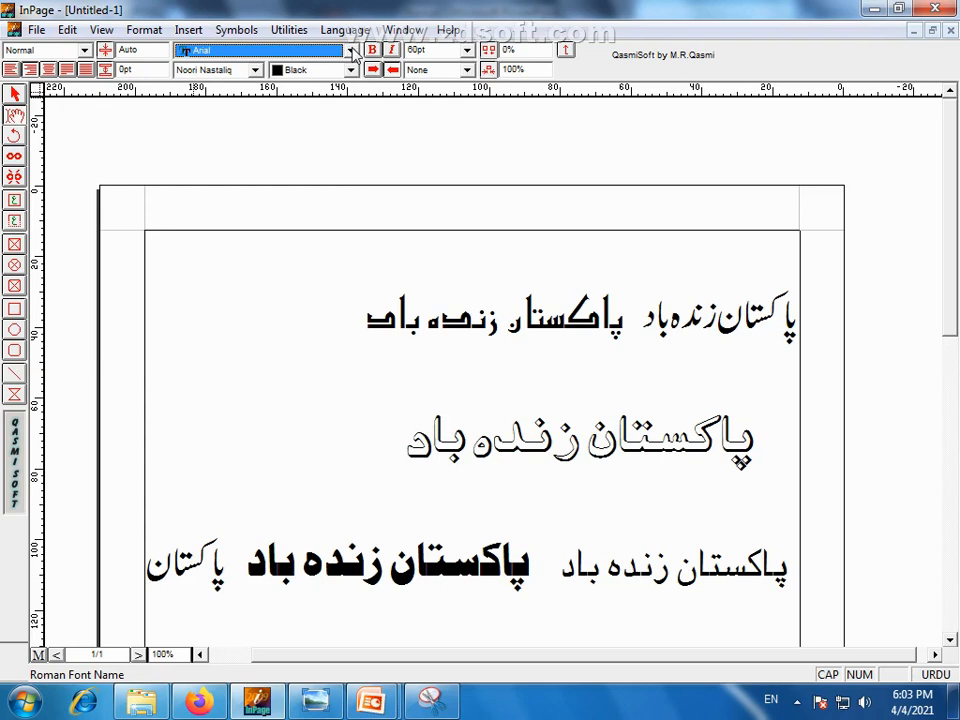
left_click(318, 107)
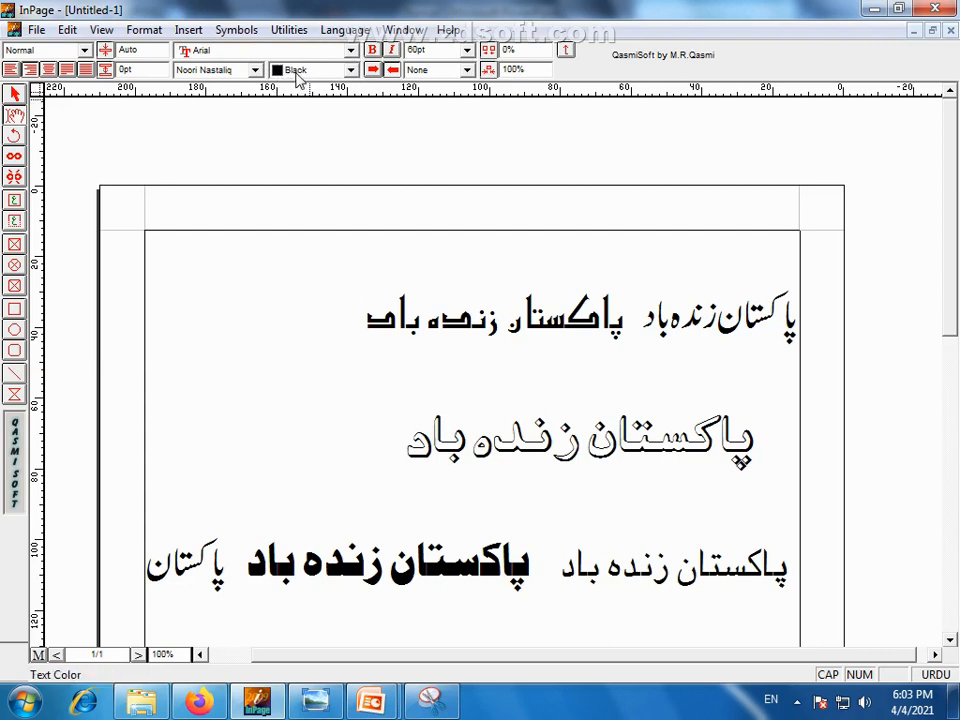
Try 60 pt on the two phrases of the first line and set them to 48 pt
left_click_drag(362, 320, 798, 320)
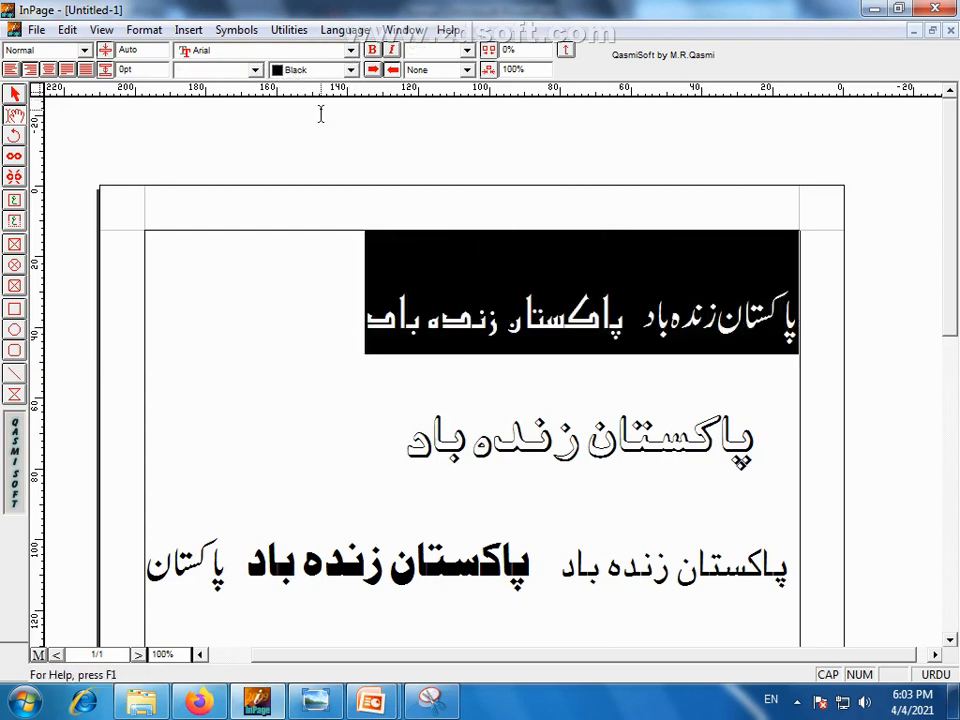
left_click(466, 49)
left_click(430, 148)
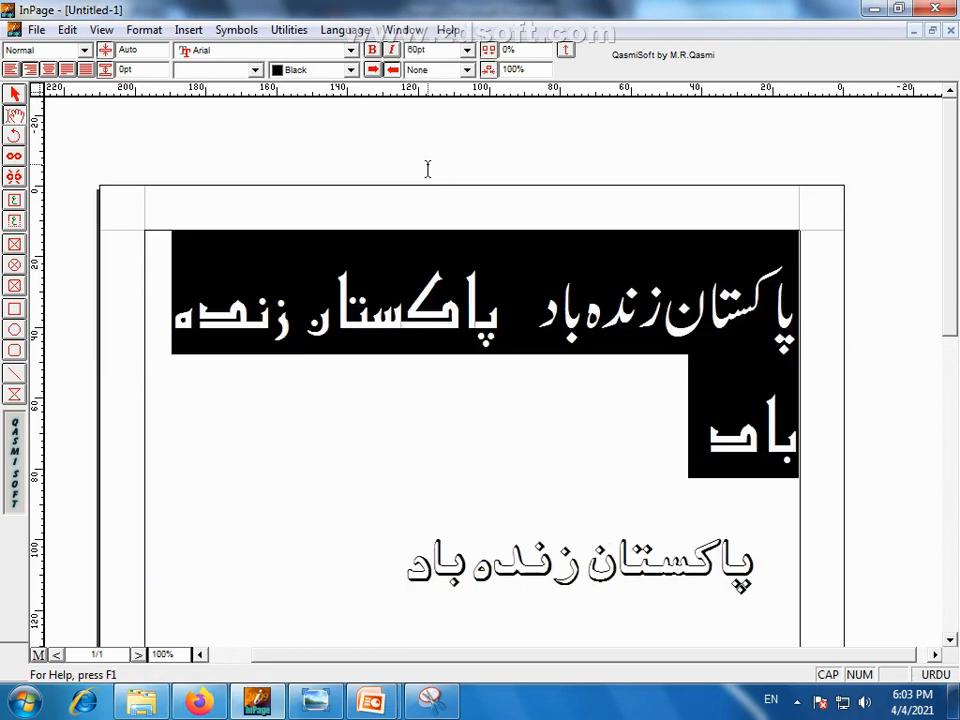
left_click(466, 49)
left_click(437, 140)
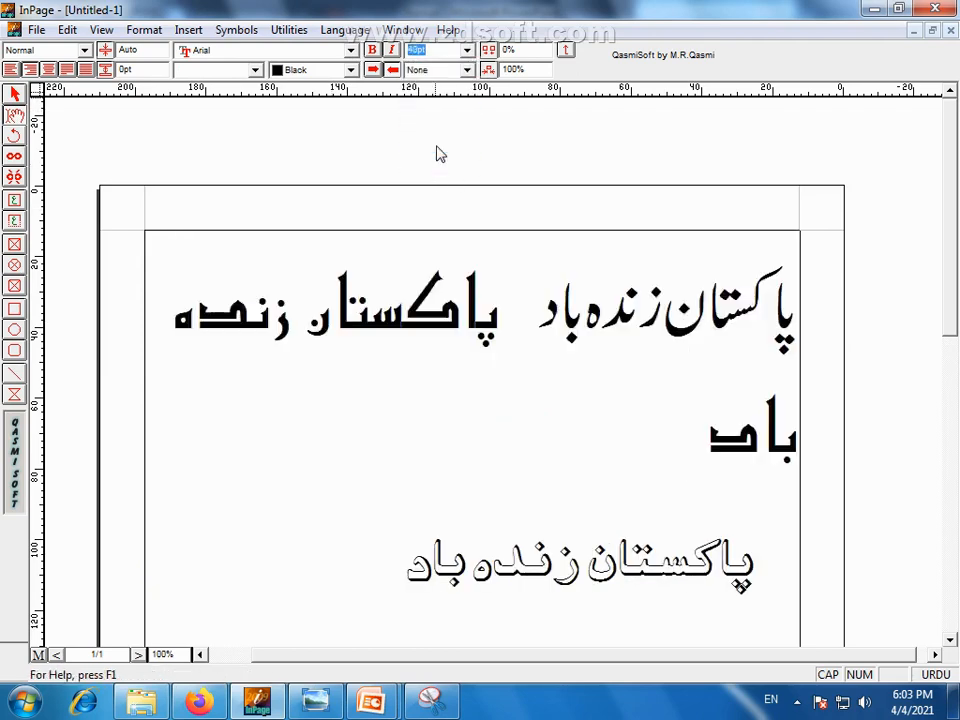
left_click(466, 464)
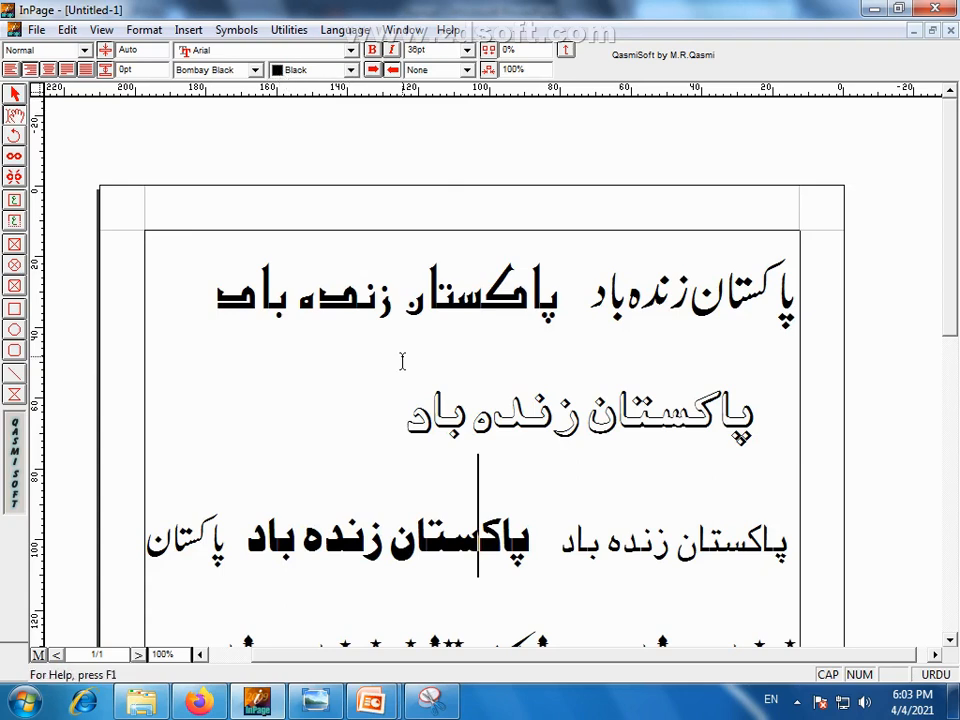
left_click(404, 318)
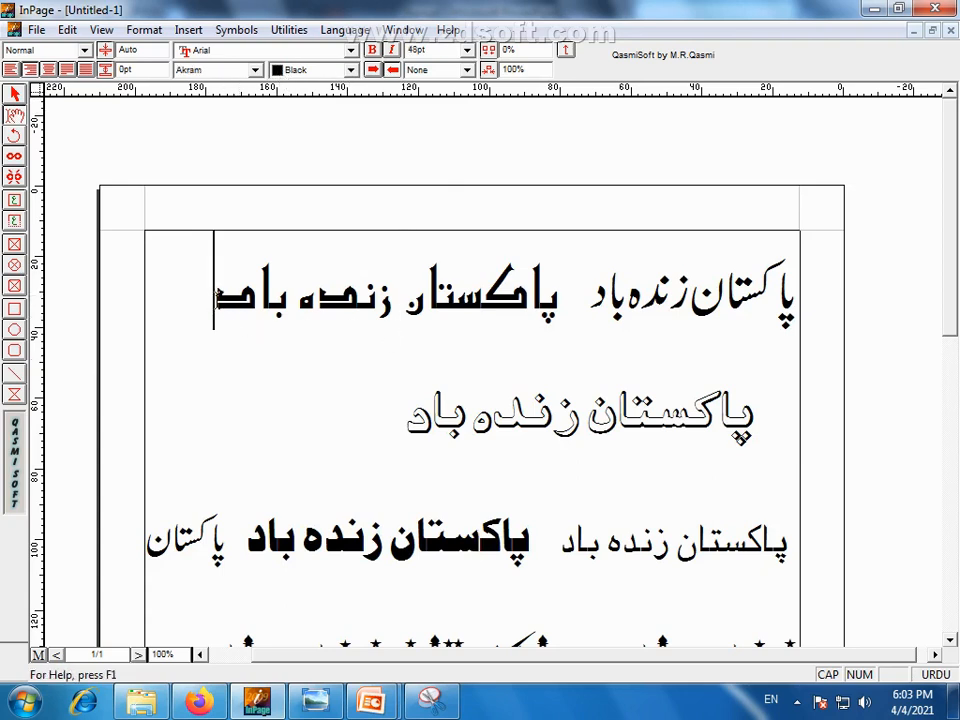
Try yellow on the Akram phrase in the first line and change its text colour to blue
left_click_drag(216, 297, 551, 310)
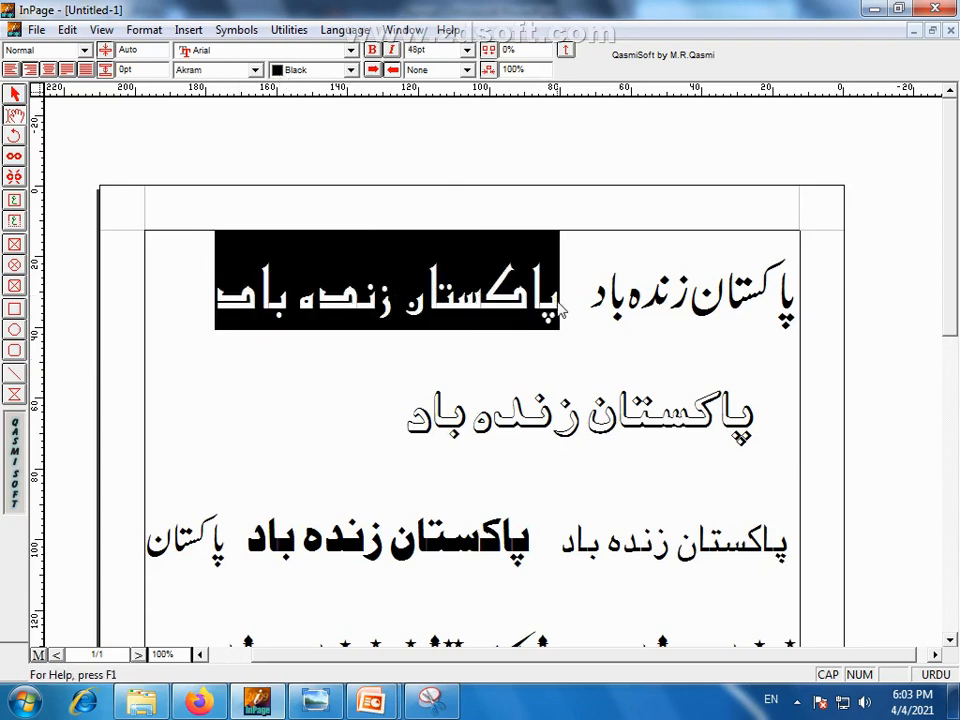
left_click(278, 70)
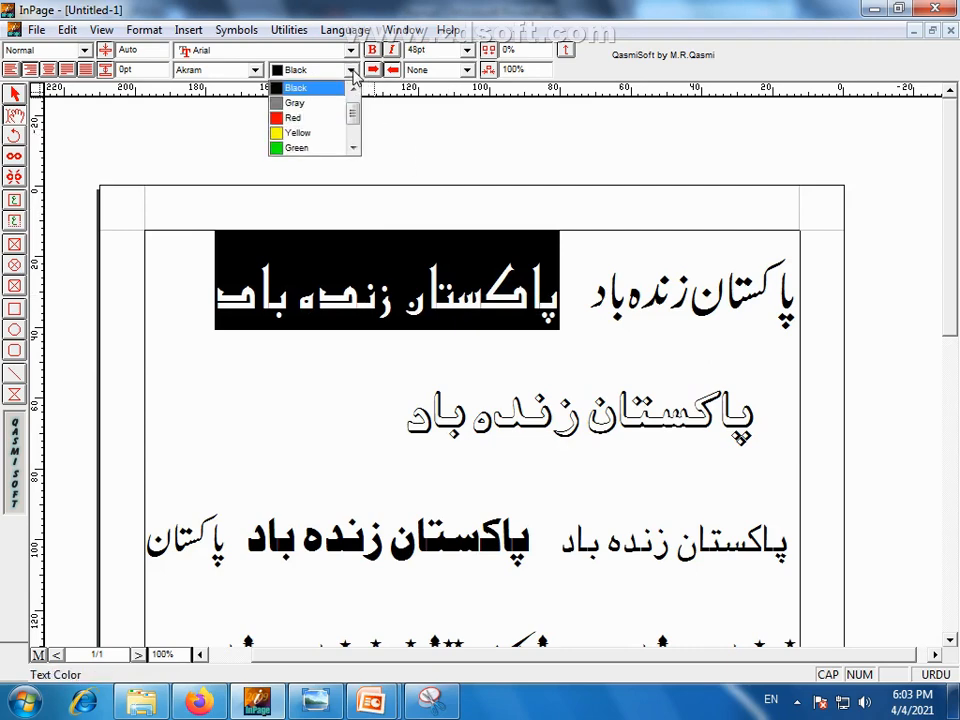
left_click(297, 133)
left_click(350, 71)
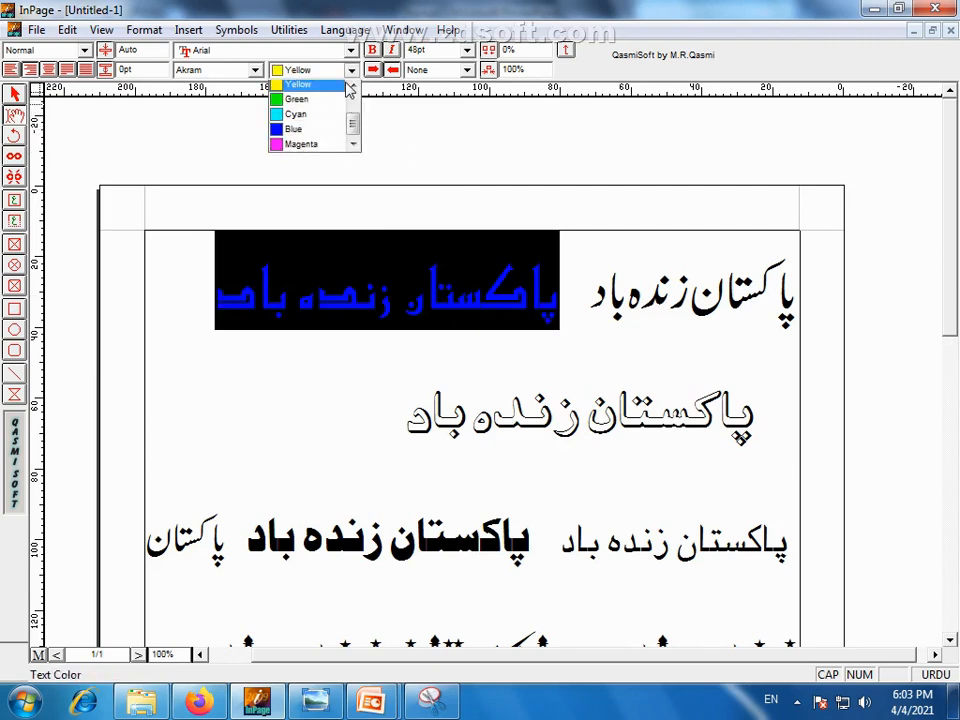
left_click(300, 129)
left_click(345, 338)
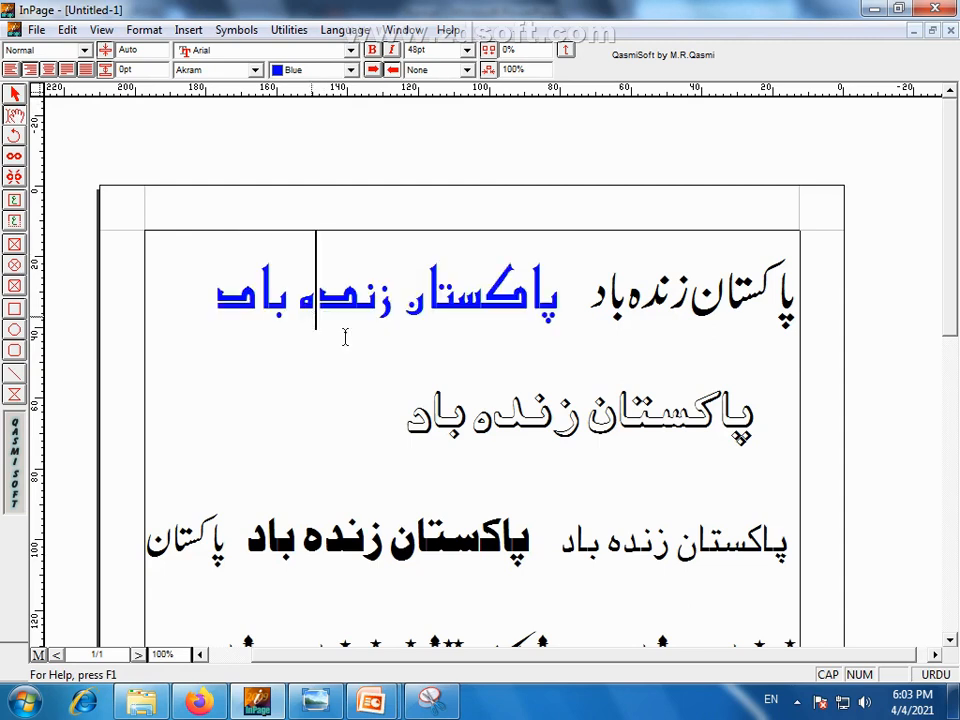
Colour the Noori Nastaliq phrase at the start of the first line red
left_click_drag(592, 300, 853, 302)
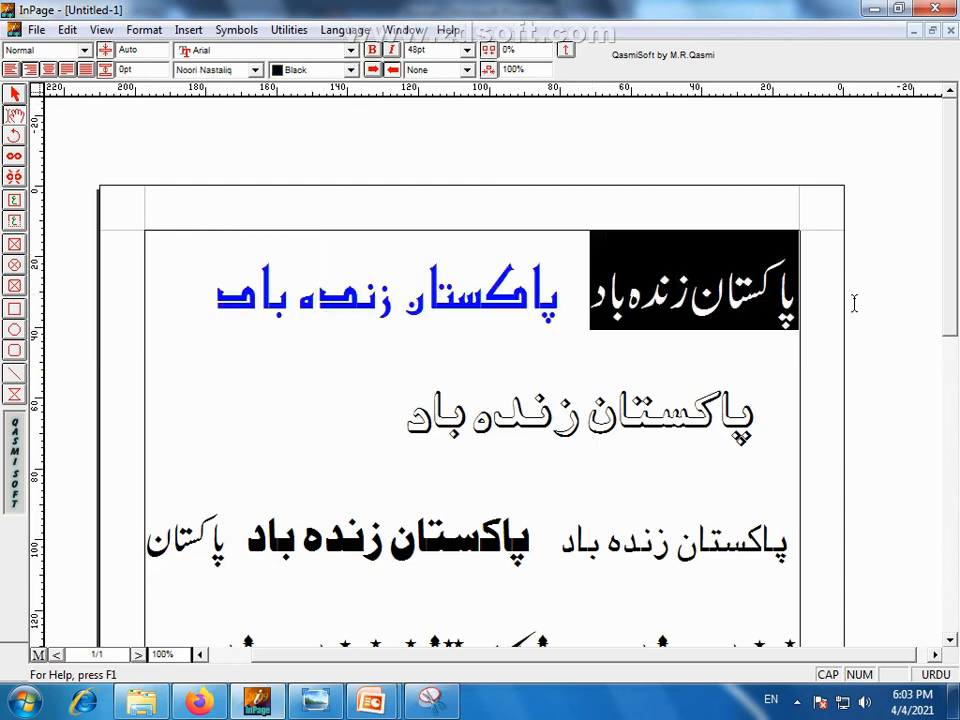
left_click(350, 71)
left_click(300, 116)
left_click(412, 372)
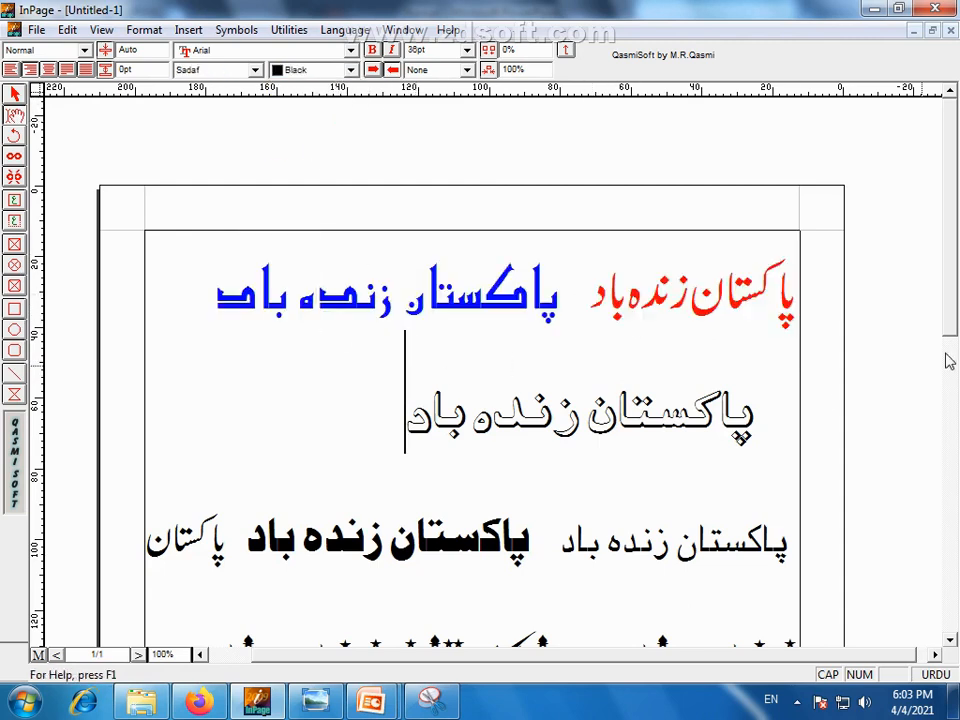
Set the text colour of the Bombay Black phrase in the third line to green
scroll(949, 362, "down", 1)
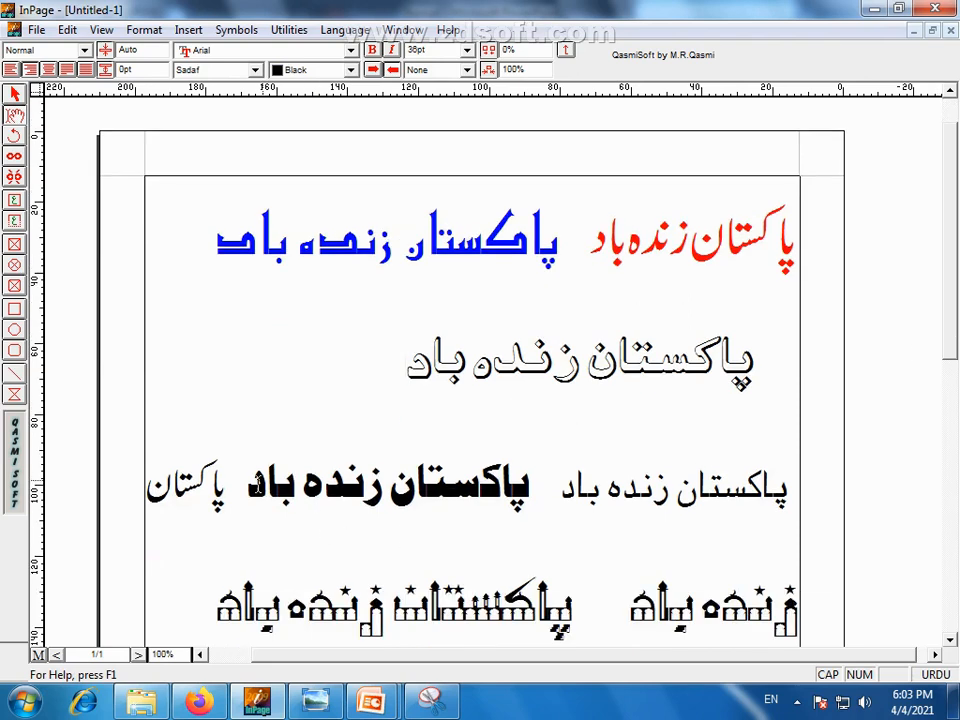
left_click_drag(257, 485, 532, 516)
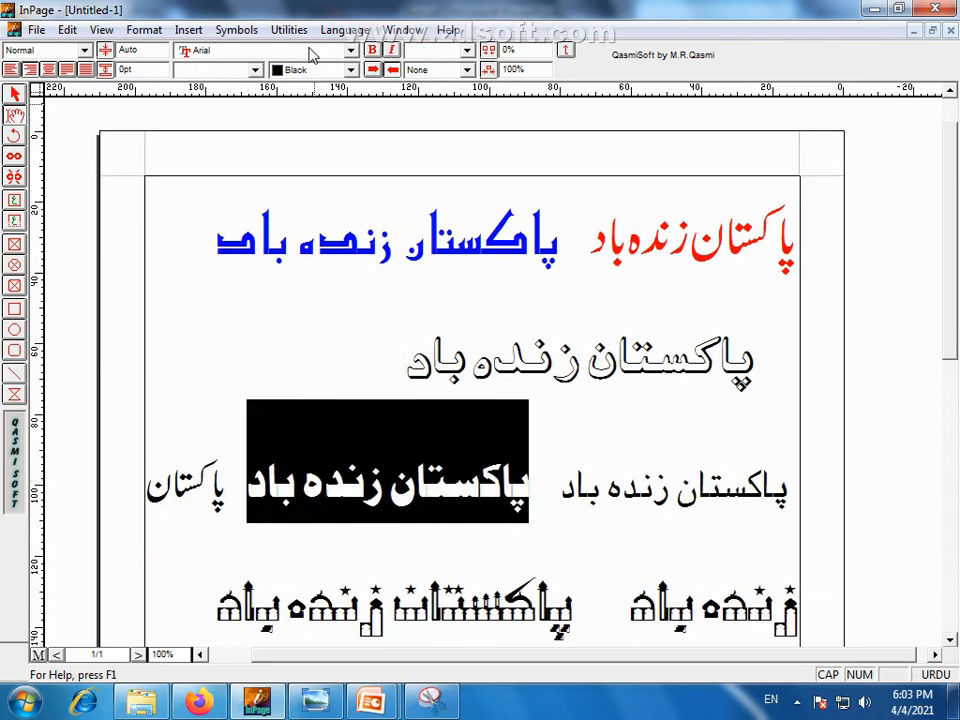
left_click(350, 70)
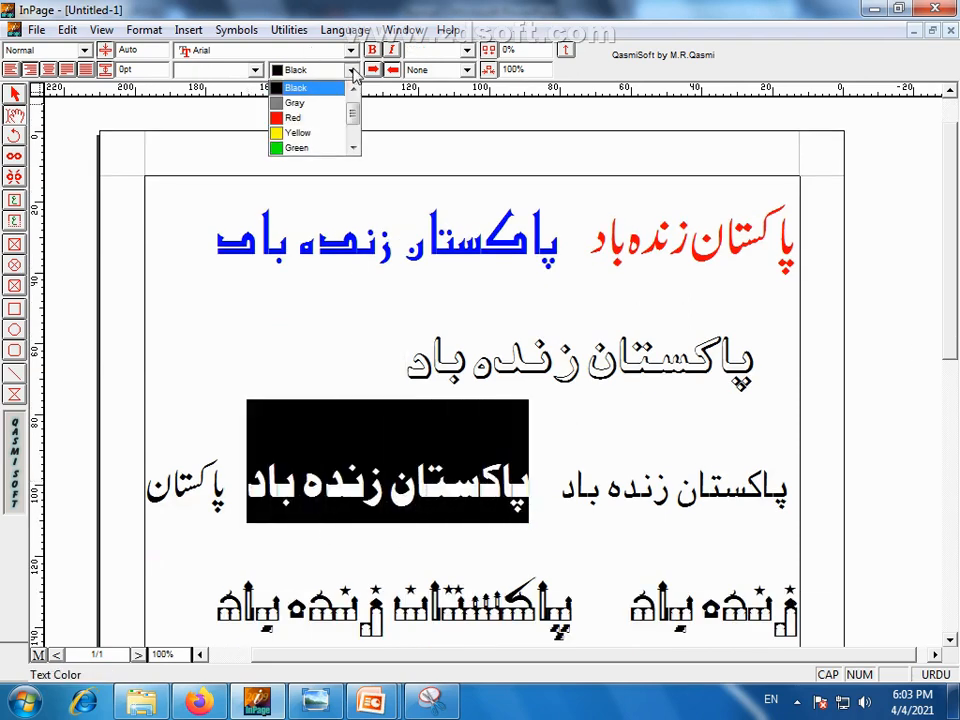
left_click(297, 150)
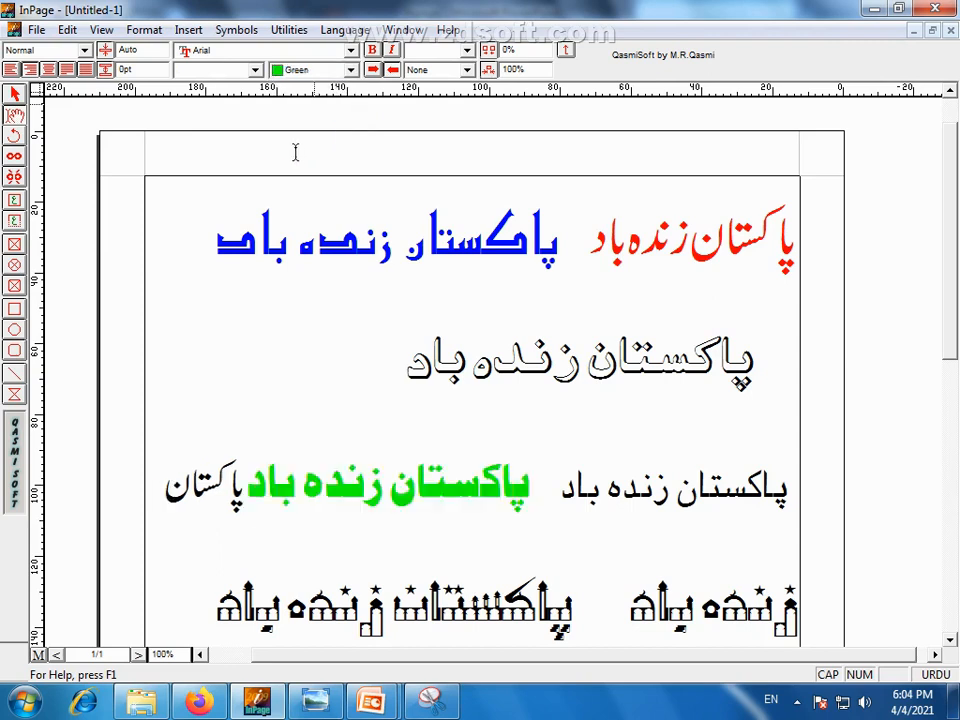
left_click(472, 493)
Start a new line after the green phrase so the trailing پاکستان moves down
left_click_drag(950, 293, 953, 350)
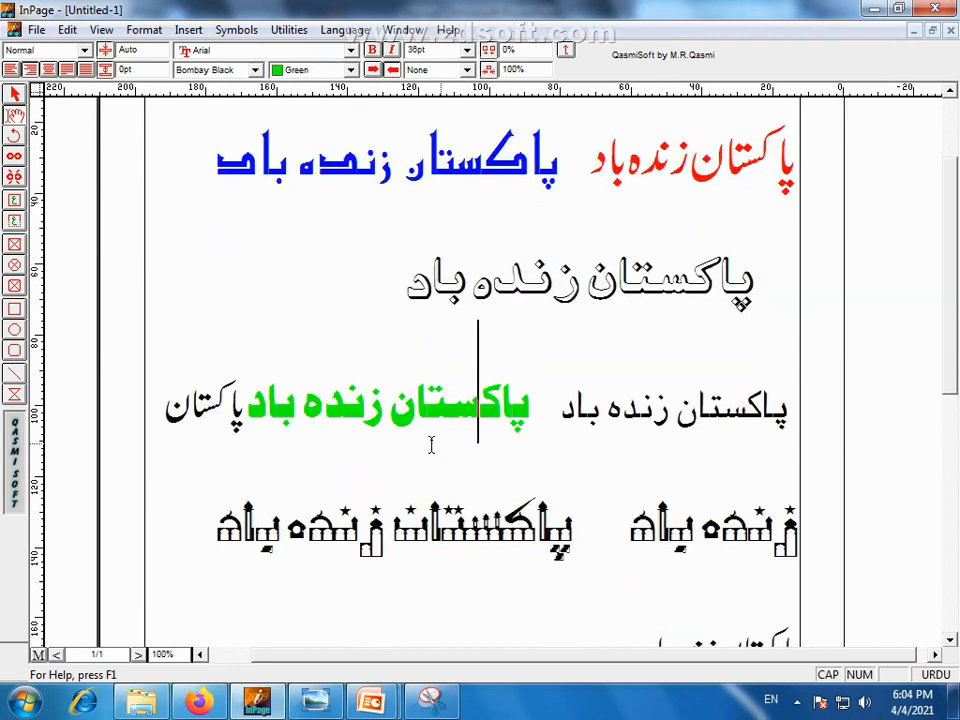
left_click(428, 442)
left_click(246, 415)
left_click_drag(246, 415, 497, 420)
left_click(532, 425)
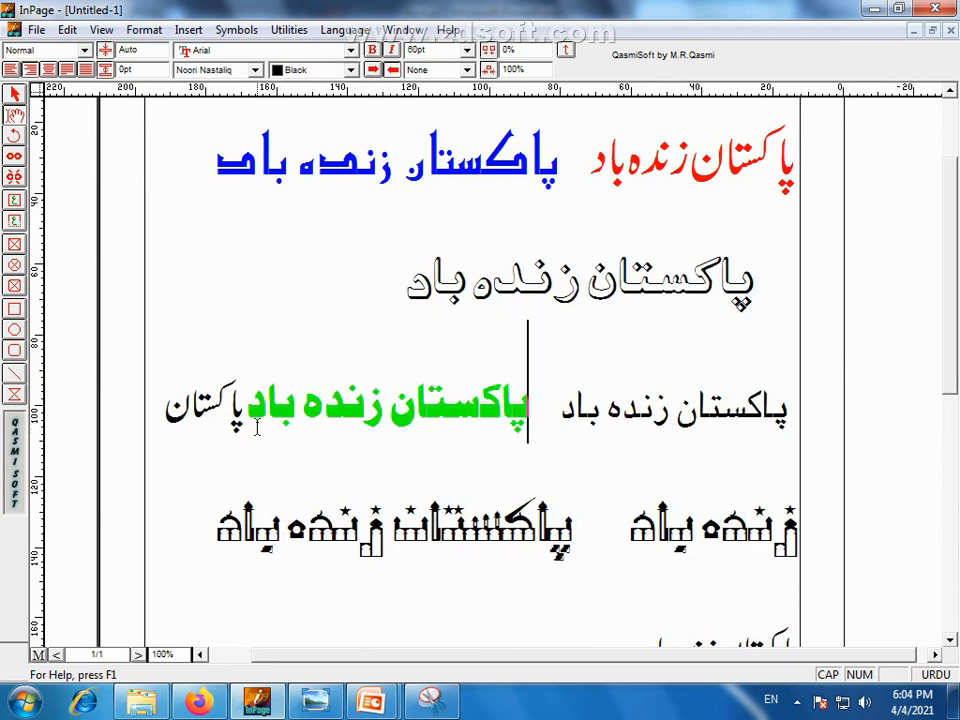
key("Return")
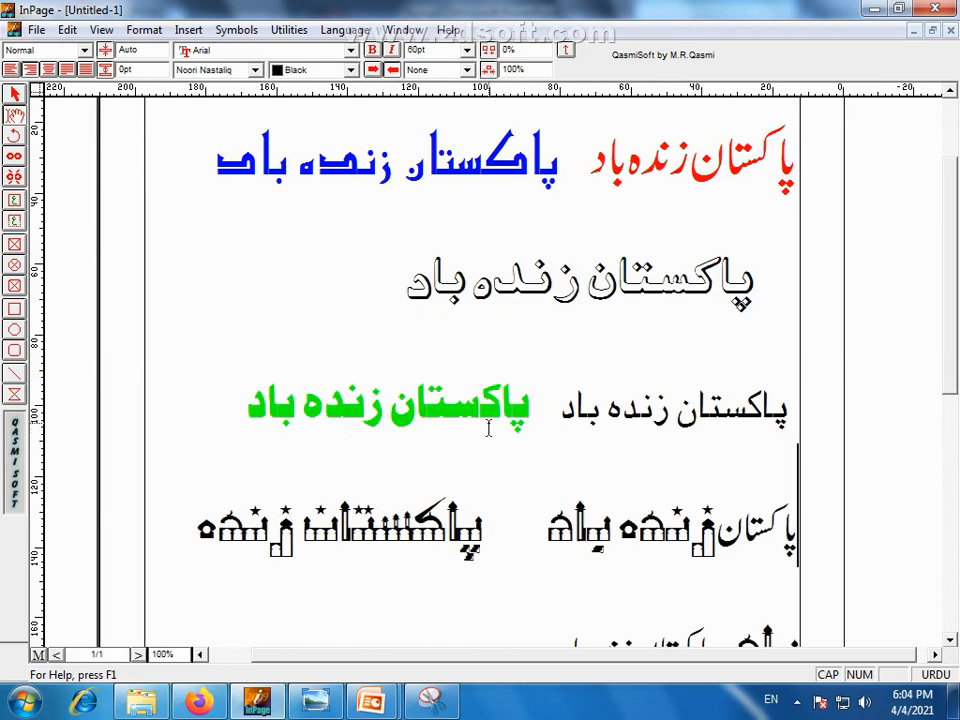
Examine the green phrase in its selected state and the range of available text colours
left_click_drag(251, 413, 521, 446)
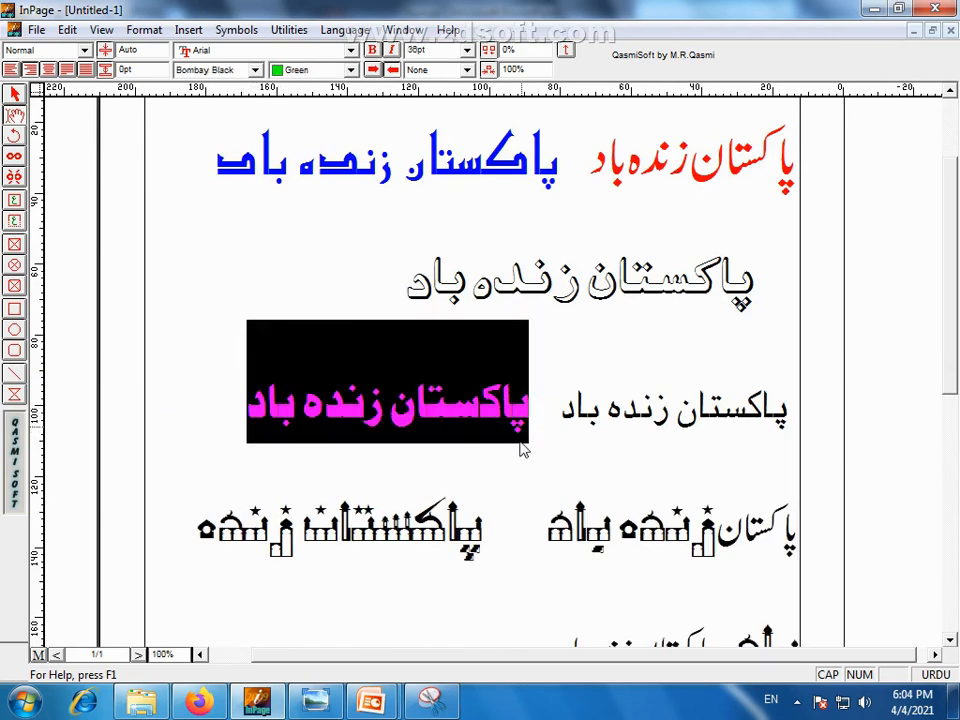
left_click(521, 446)
left_click_drag(250, 413, 369, 443)
left_click(367, 440)
left_click(351, 70)
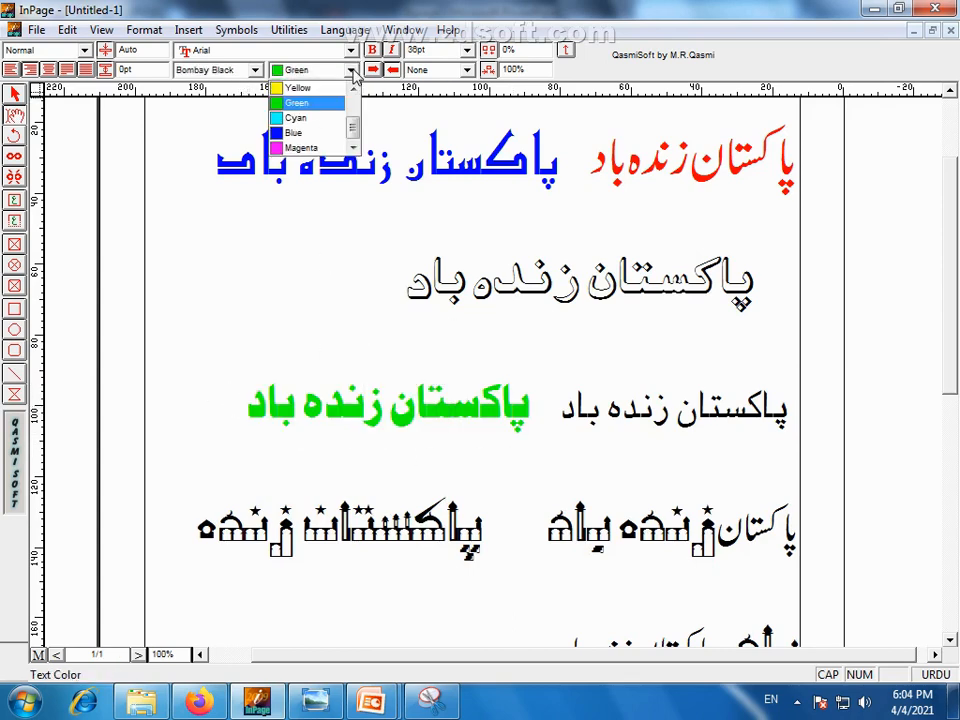
scroll(352, 100, "up", 4)
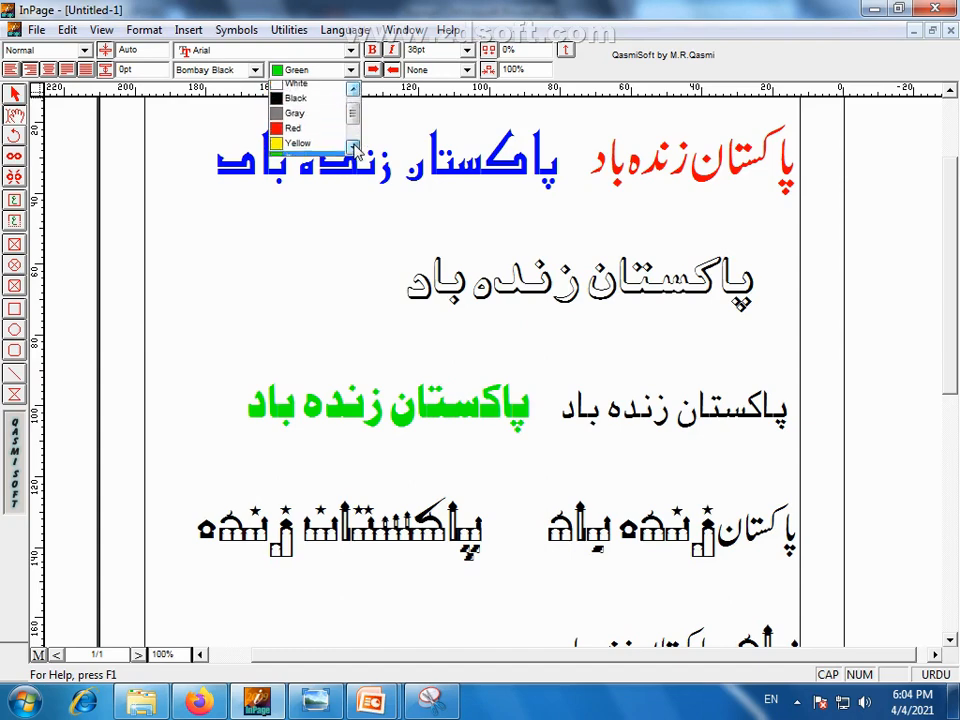
scroll(351, 140, "down", 4)
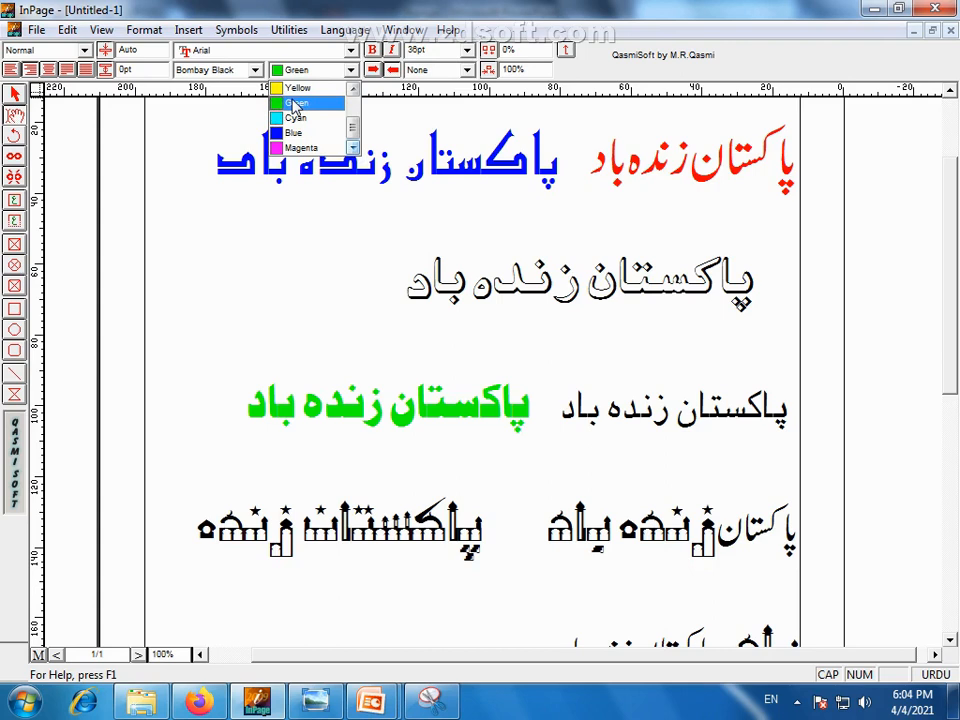
left_click(295, 260)
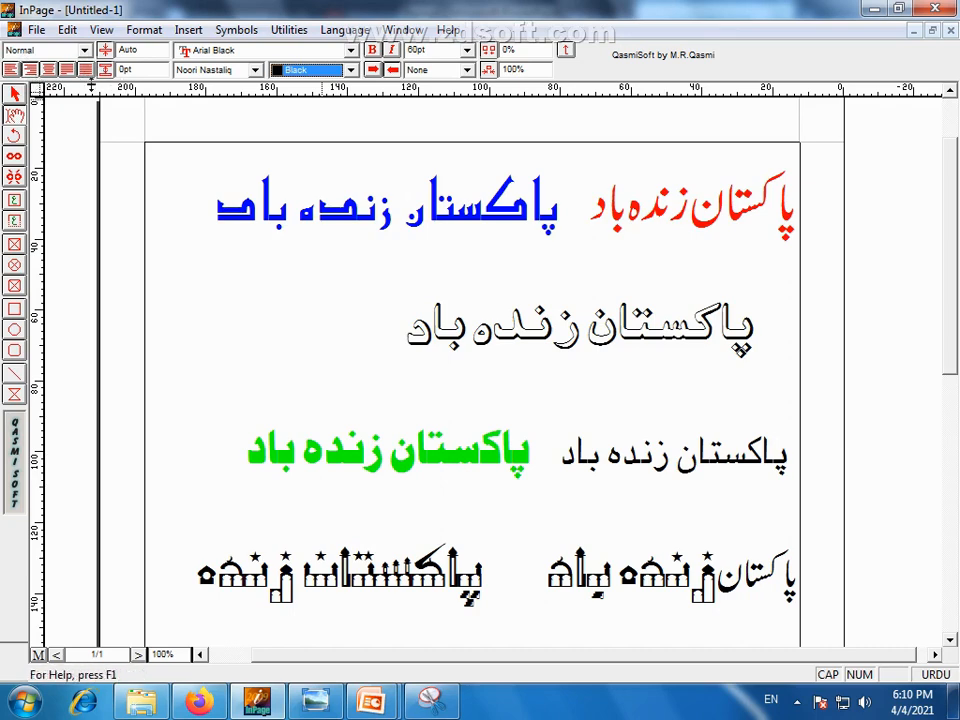
Break the first line after the red phrase so the blue phrase starts its own line
left_click(615, 212)
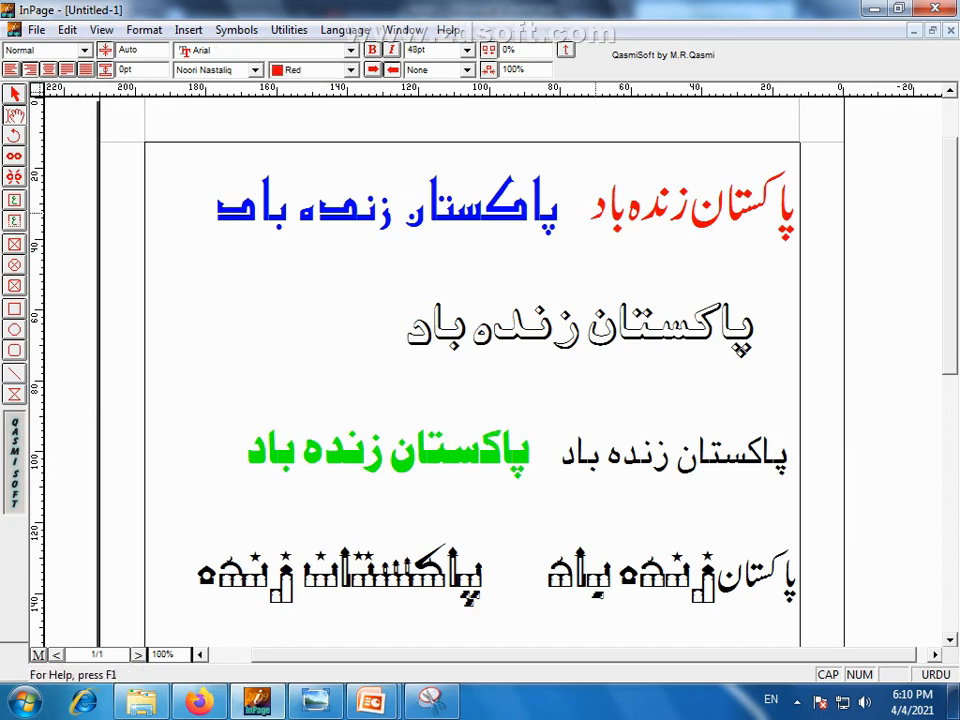
key("Return")
left_click_drag(598, 212, 801, 227)
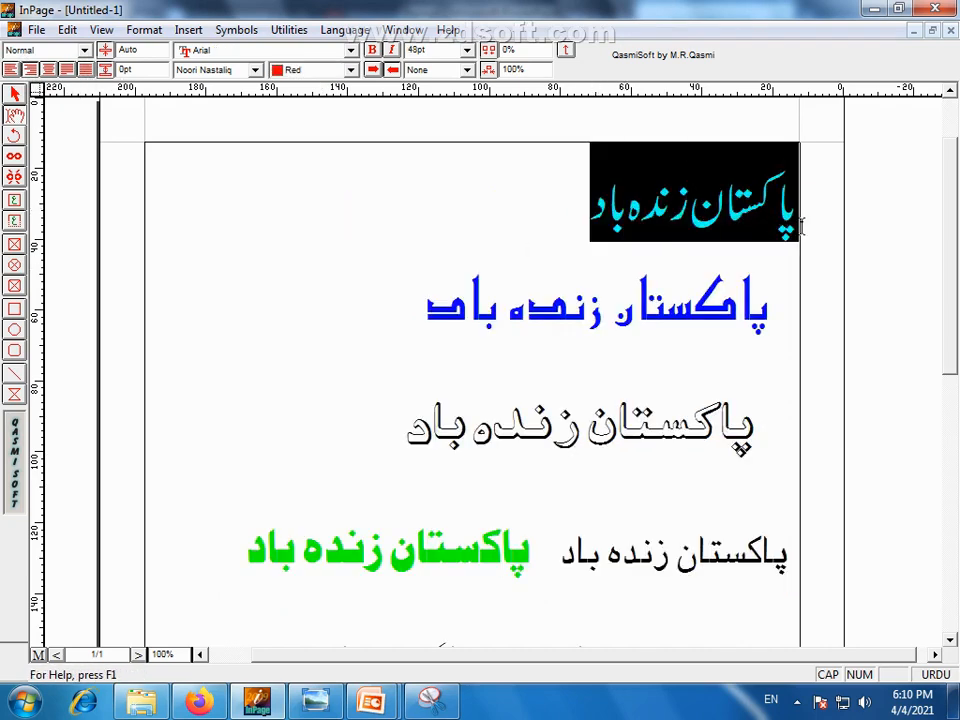
left_click(723, 236)
left_click(589, 210)
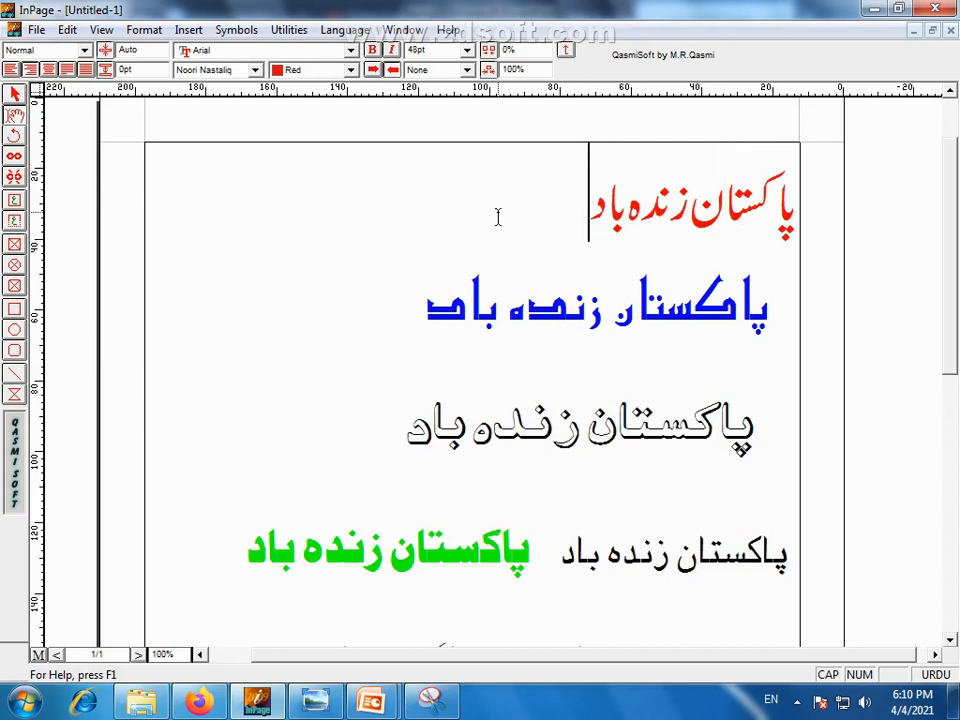
Remove the spaces inserted before the red phrase to bring it back to the page margin
left_click(795, 218)
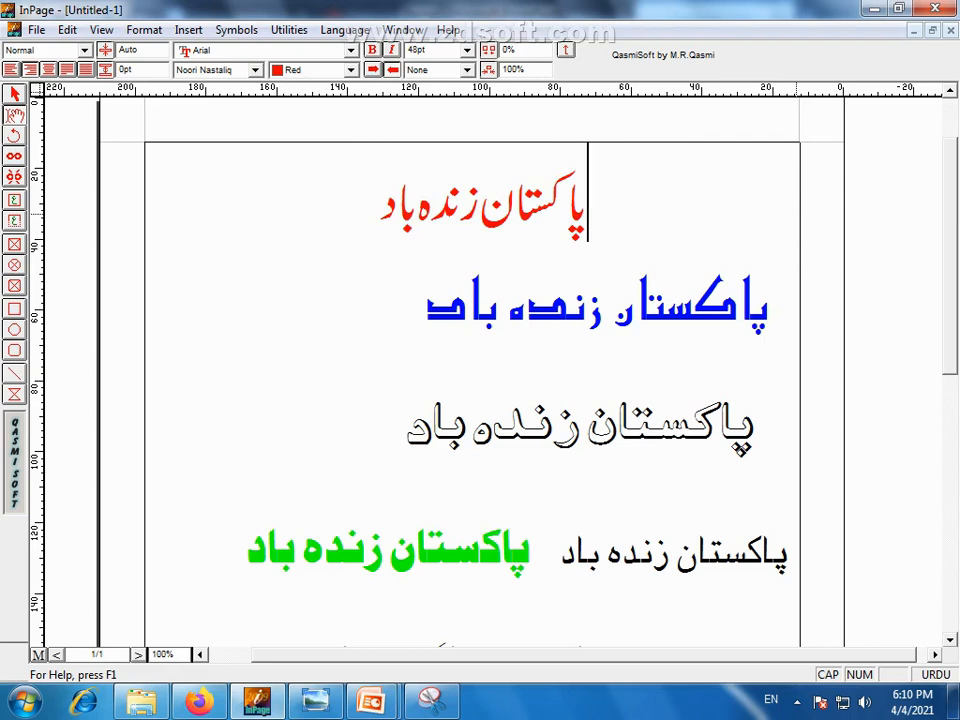
key("BackSpace")
key("BackSpace")
key("BackSpace")
key("BackSpace")
key("BackSpace")
key("BackSpace")
key("BackSpace")
key("BackSpace")
key("BackSpace")
key("BackSpace")
key("BackSpace")
key("BackSpace")
key("BackSpace")
key("BackSpace")
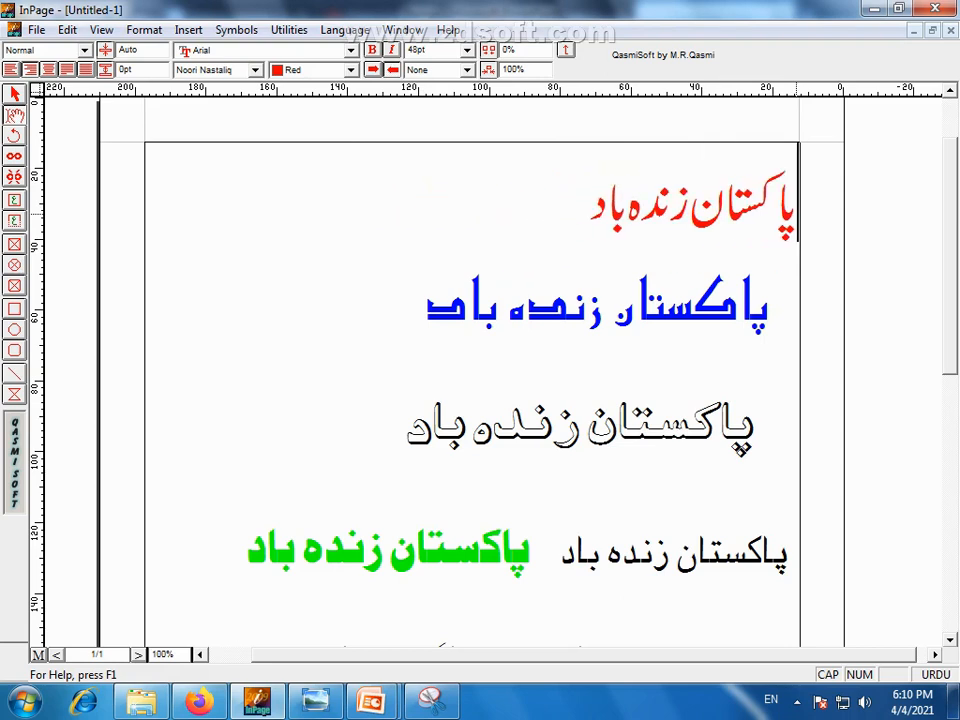
left_click(590, 208)
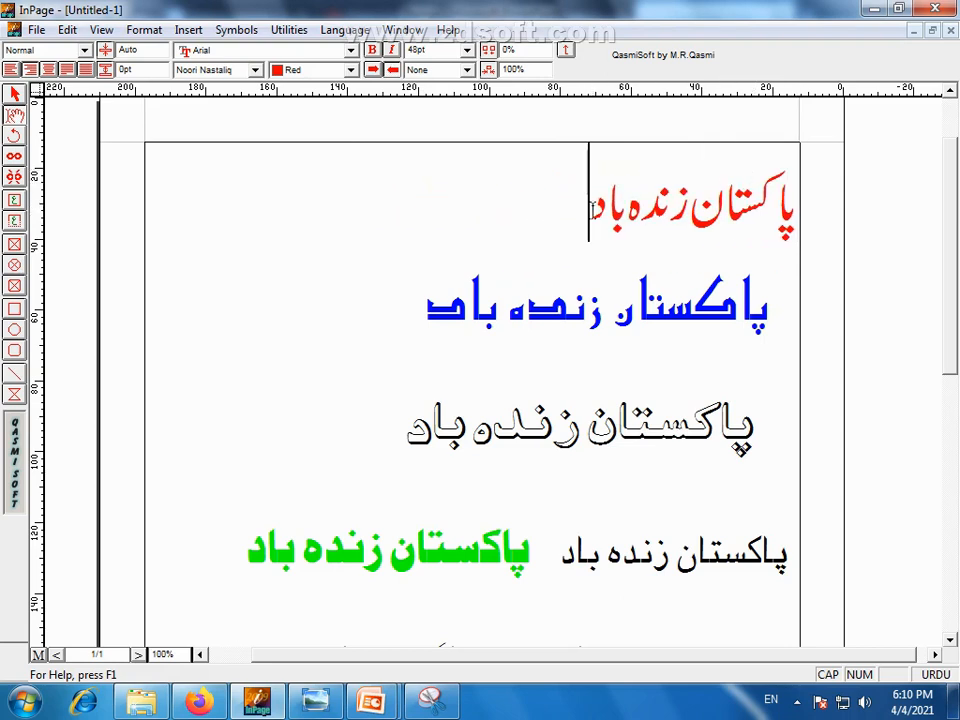
Centre the red phrase on its line
left_click_drag(592, 208, 798, 210)
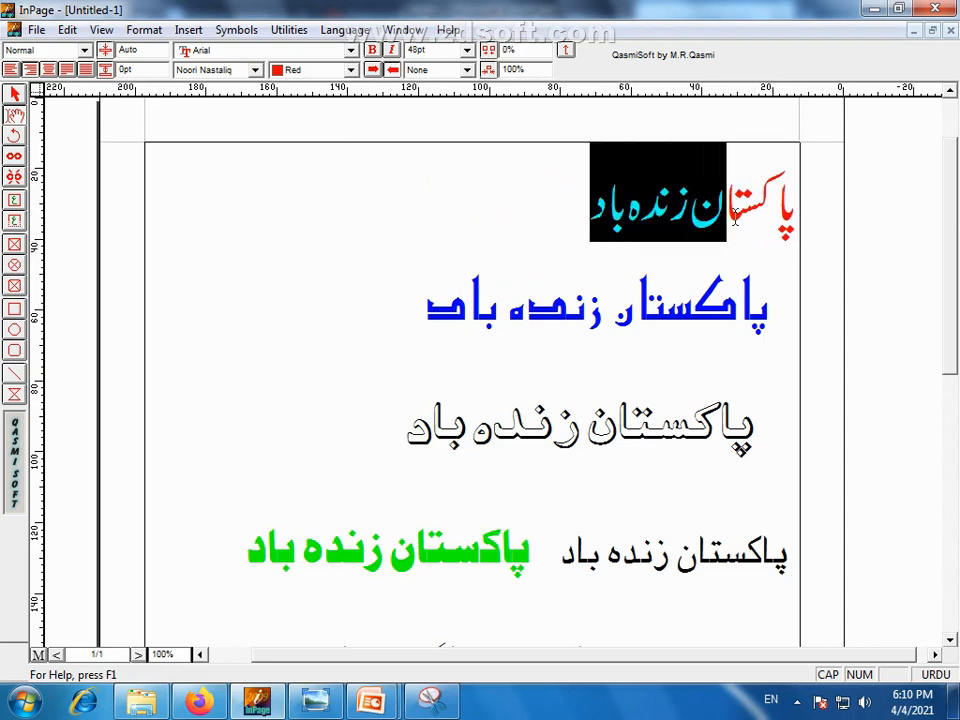
left_click(48, 69)
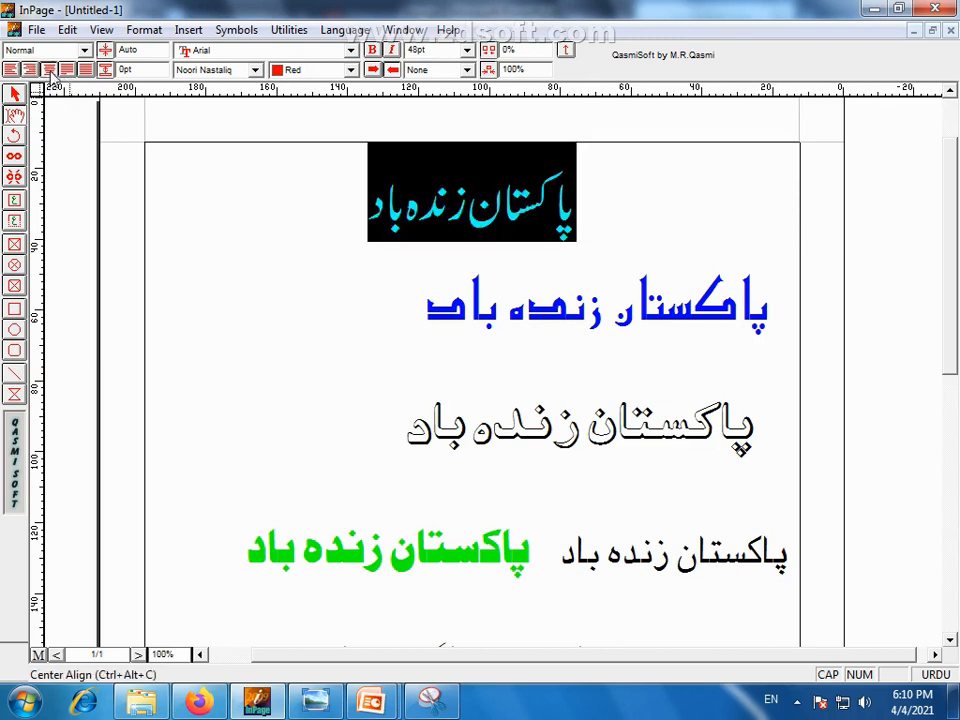
left_click(467, 190)
left_click_drag(372, 205, 600, 240)
left_click(596, 238)
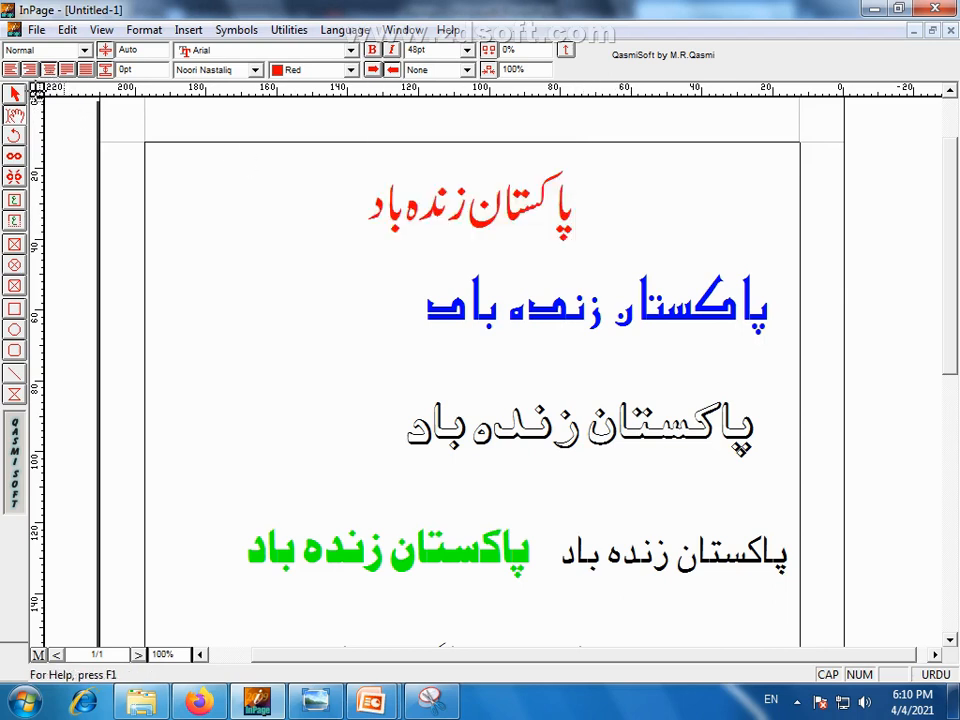
Left-align the red phrase and return it to right alignment
left_click(11, 70)
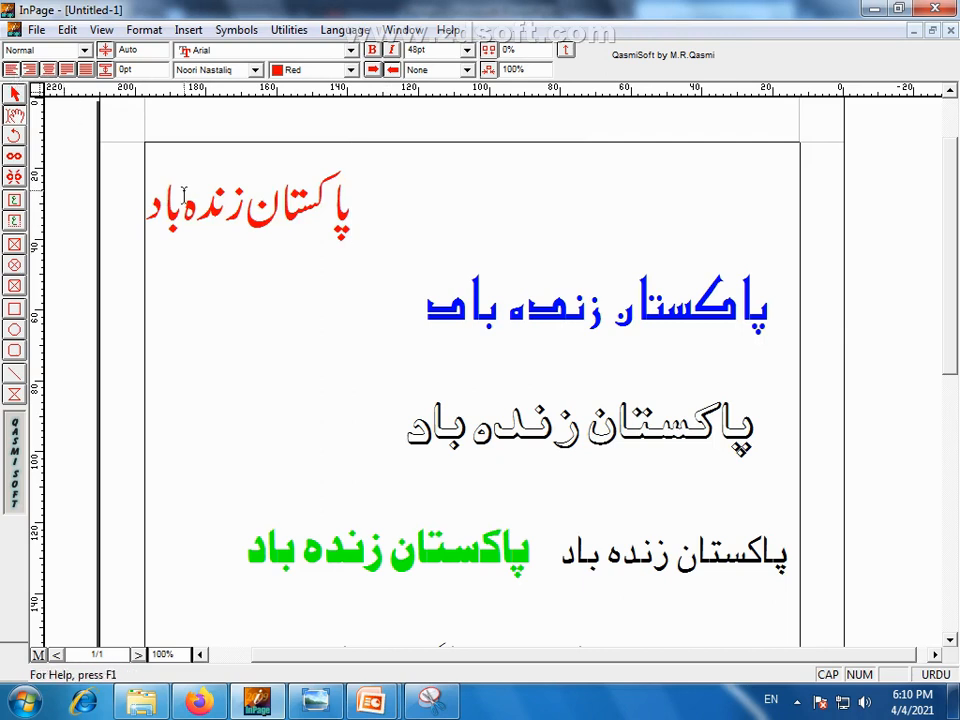
left_click(30, 70)
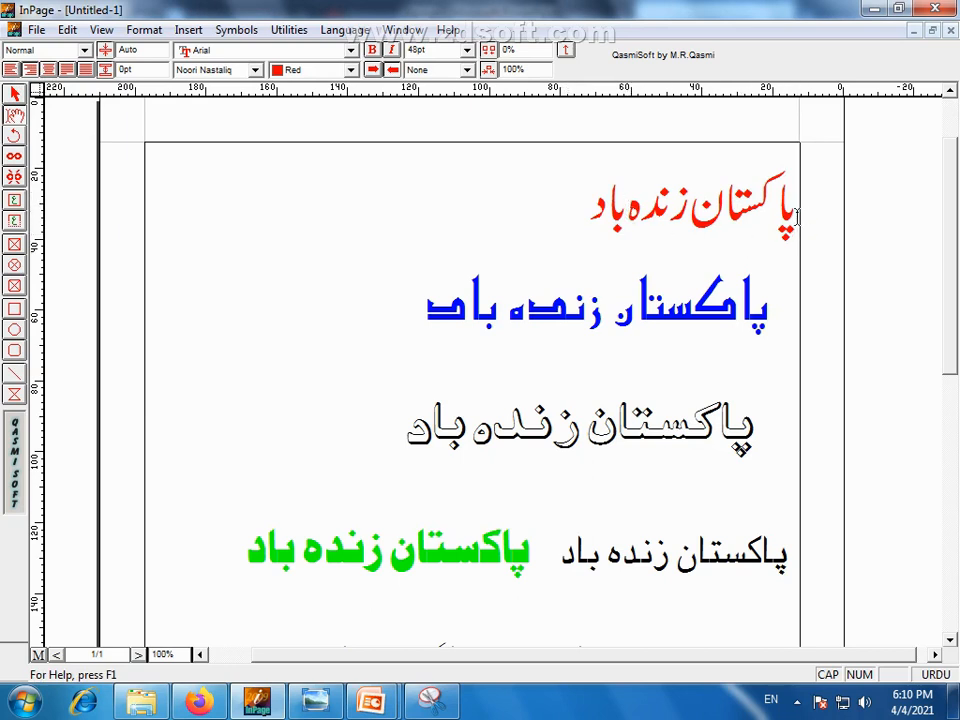
left_click_drag(797, 215, 584, 215)
left_click(575, 224)
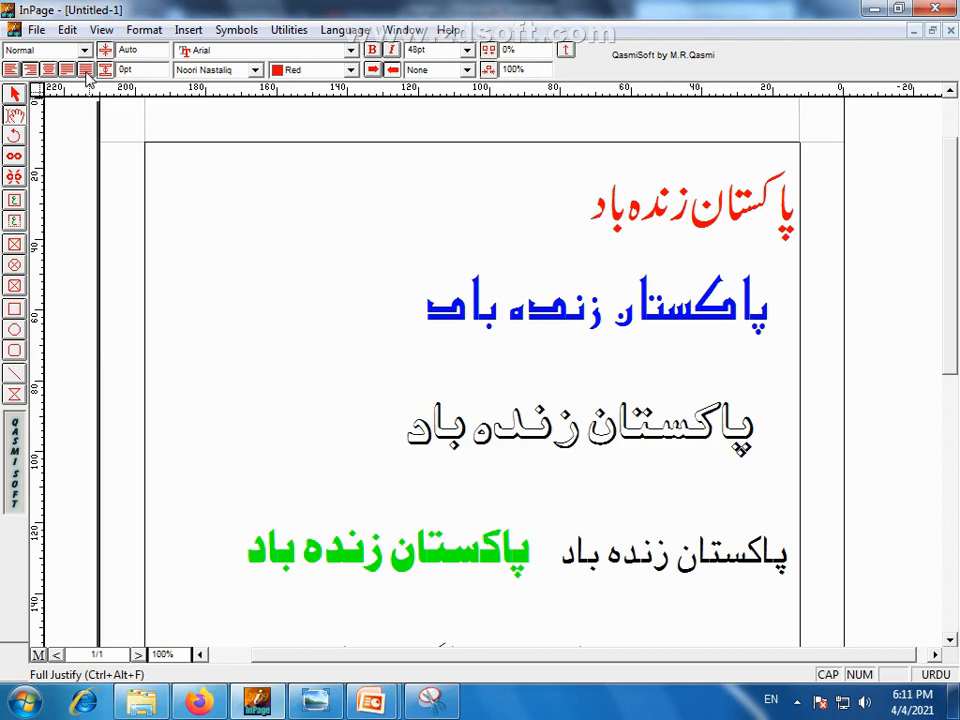
Set the font size of the red phrase on the first line to 36 pt
left_click_drag(568, 208, 561, 129)
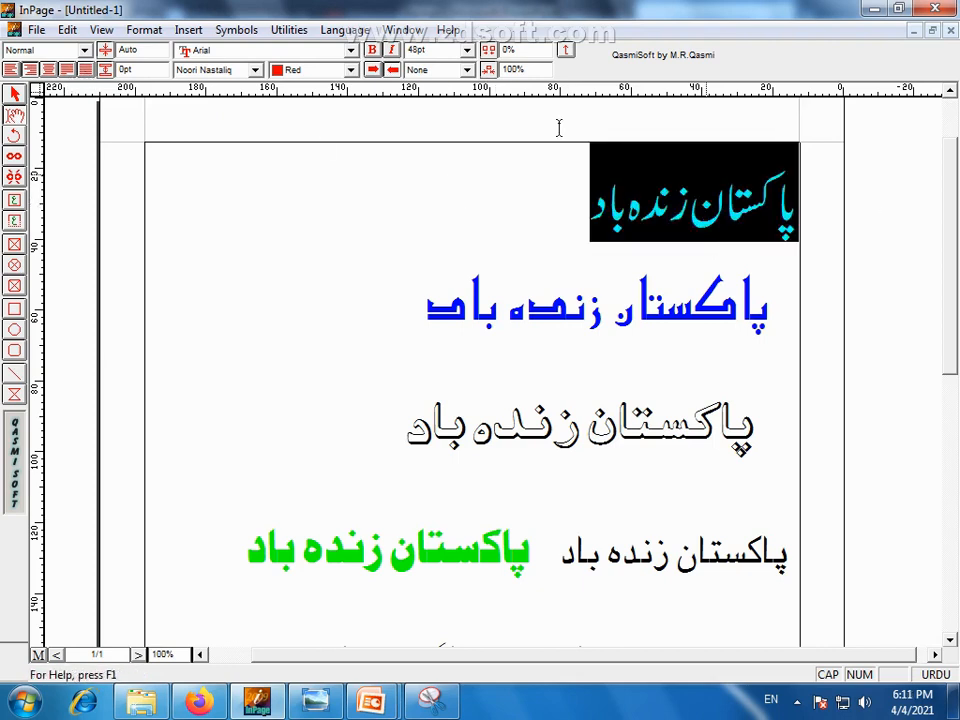
left_click(466, 50)
left_click(440, 135)
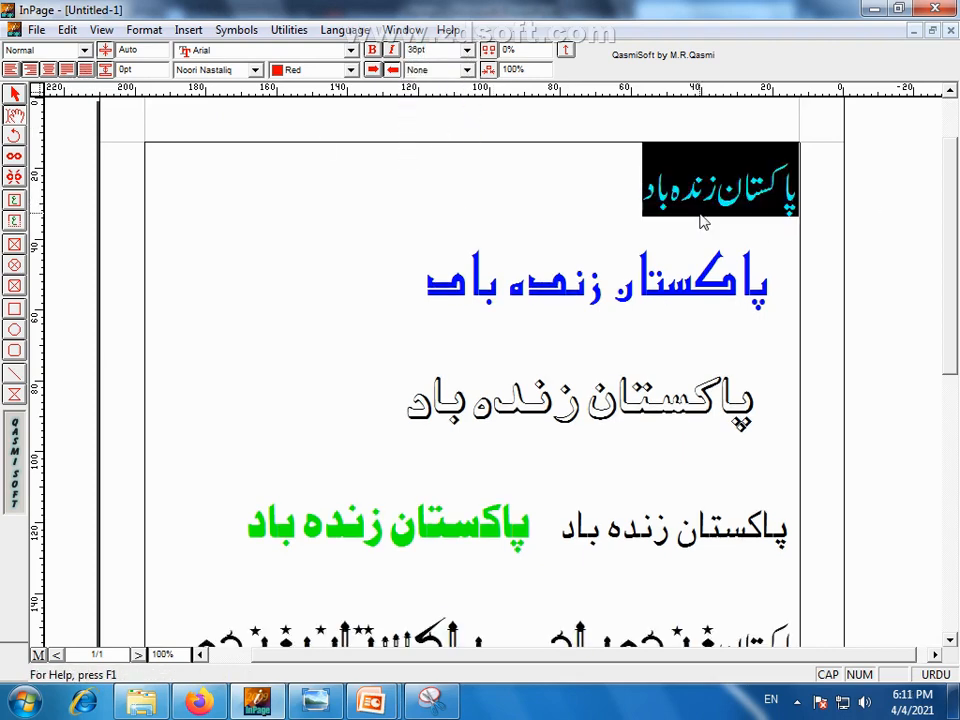
left_click(606, 184)
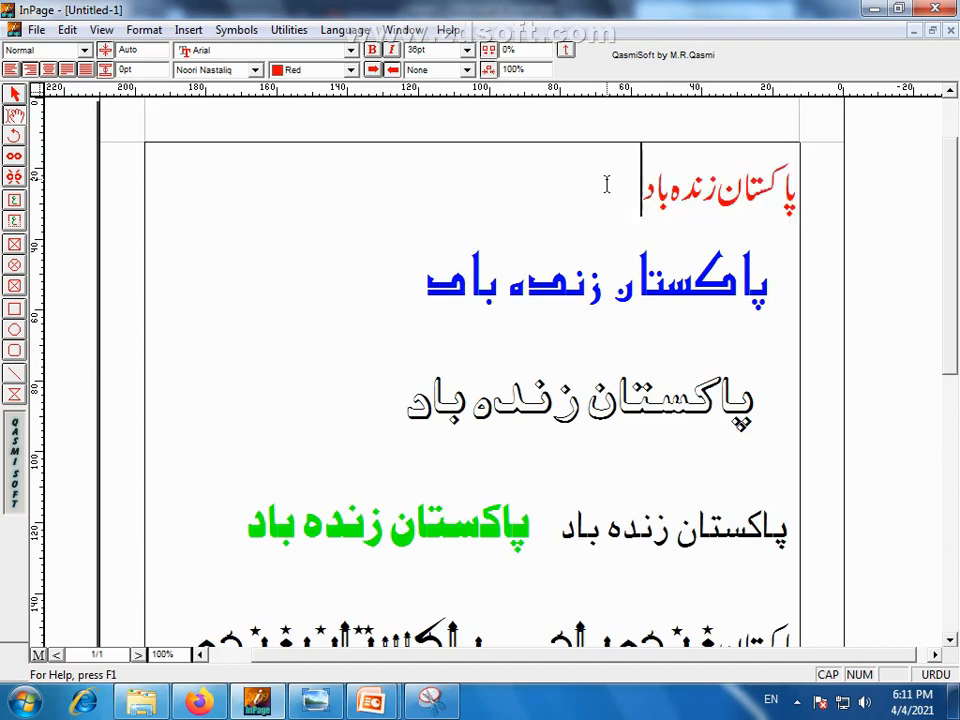
Copy the red phrase on the first line and change its text colour to Black
left_click_drag(606, 184, 884, 207)
key("ctrl+c")
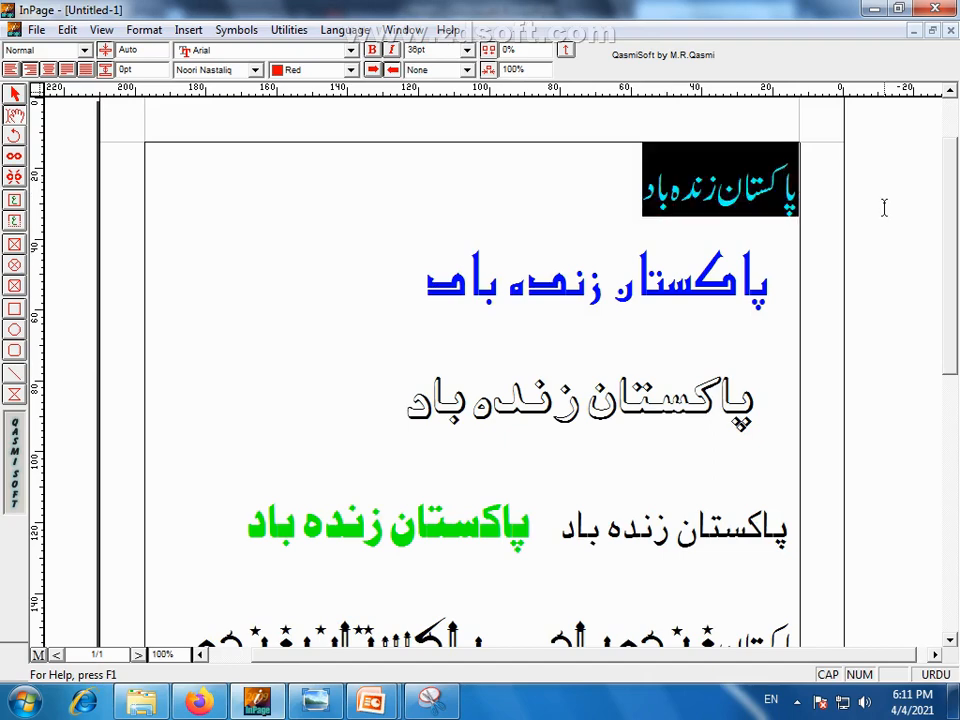
left_click(351, 72)
scroll(322, 118, "up", 1)
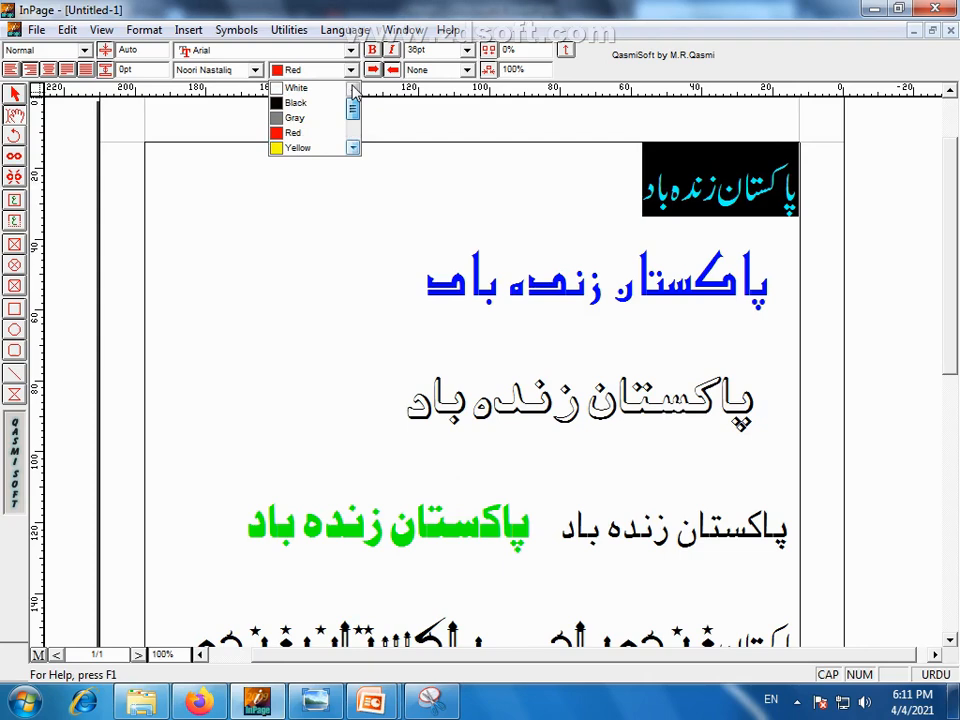
left_click(296, 103)
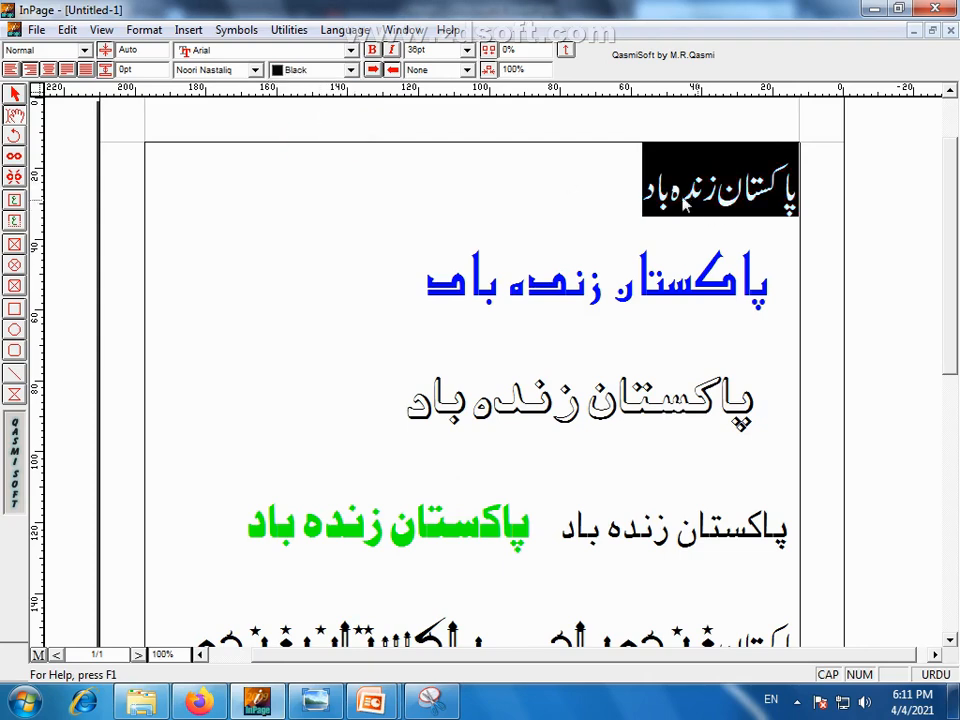
Paste the copied phrase پاکستان زنده باد repeatedly after the first one to build a paragraph of several lines
left_click(631, 196)
key("ctrl+v")
key("ctrl+v")
key("ctrl+v")
key("ctrl+v")
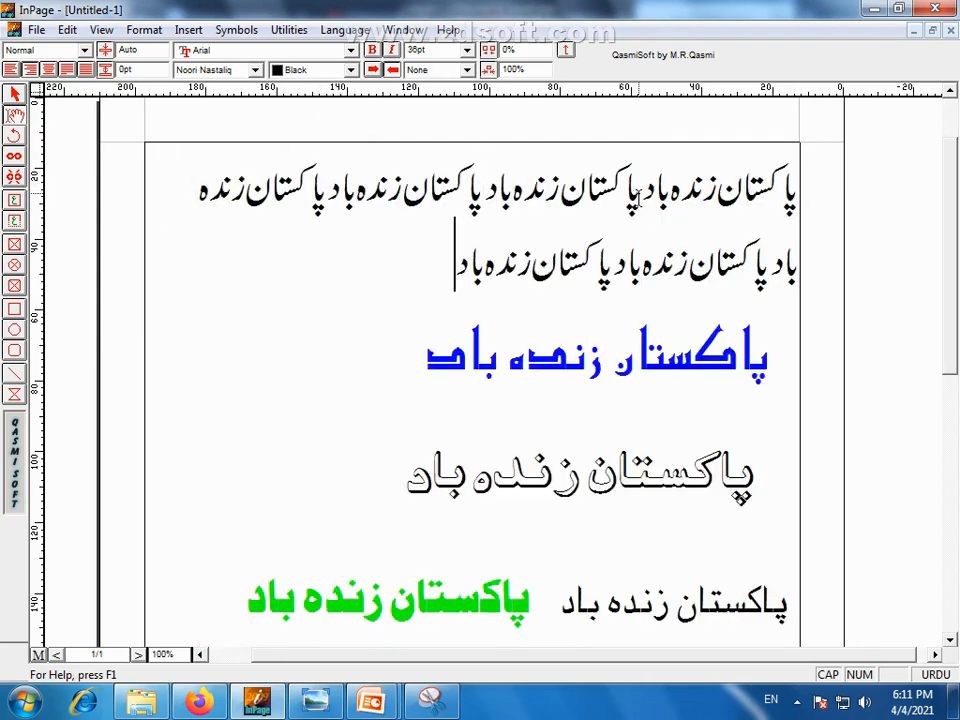
key("ctrl+v")
key("ctrl+v")
key("ctrl+v")
key("ctrl+v")
key("ctrl+v")
key("ctrl+v")
key("ctrl+v")
key("ctrl+v")
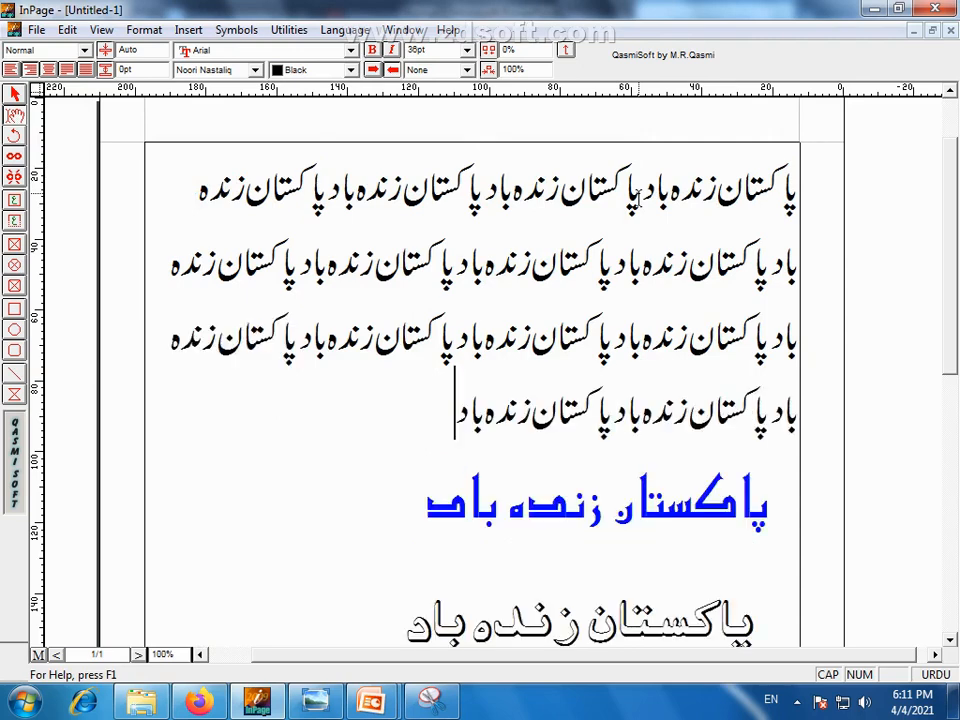
key("ctrl+v")
Delete a few characters near the end of the paragraph's third line and some words from its fourth line
left_click(252, 350)
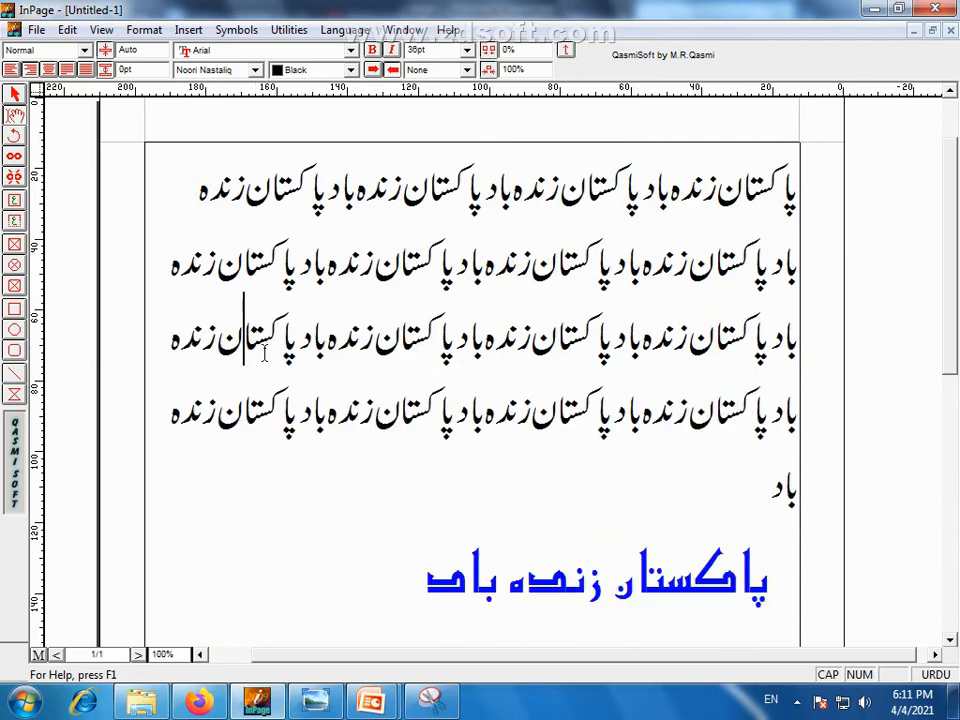
left_click_drag(248, 348, 280, 348)
key("BackSpace")
left_click_drag(246, 425, 385, 436)
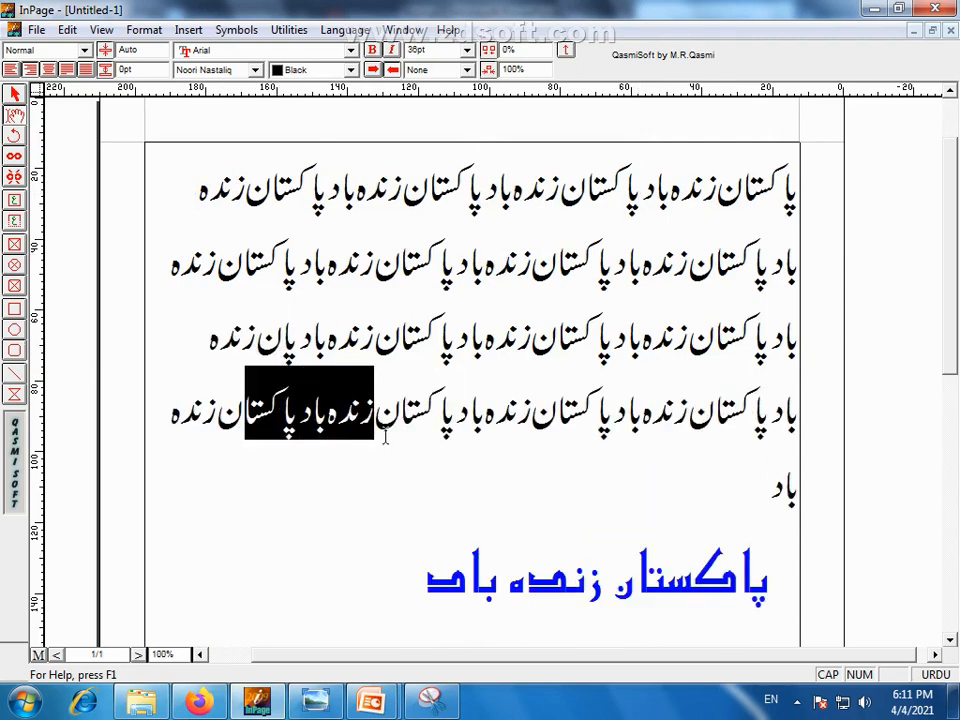
key("BackSpace")
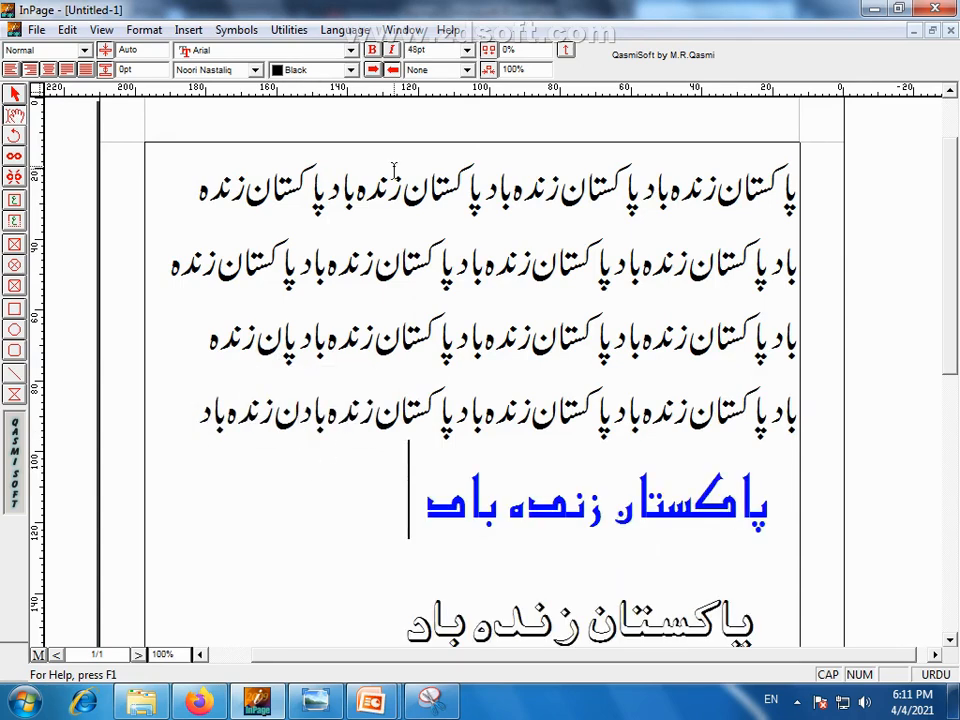
Apply Justify alignment to the whole black paragraph above the blue phrase
left_click(793, 189)
left_click_drag(793, 189, 150, 415)
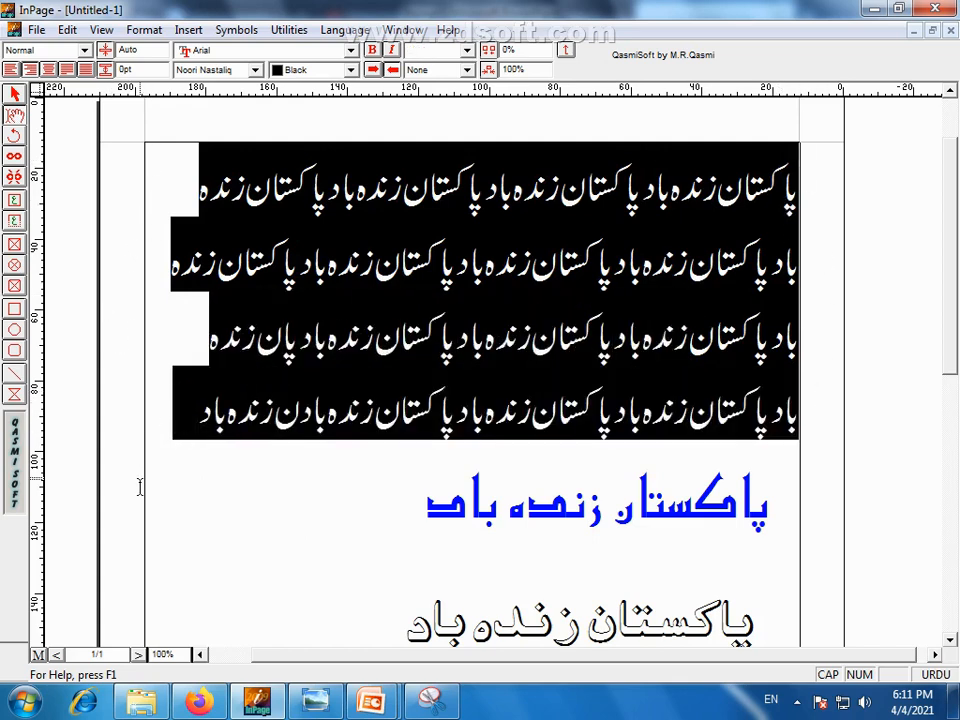
left_click(170, 283)
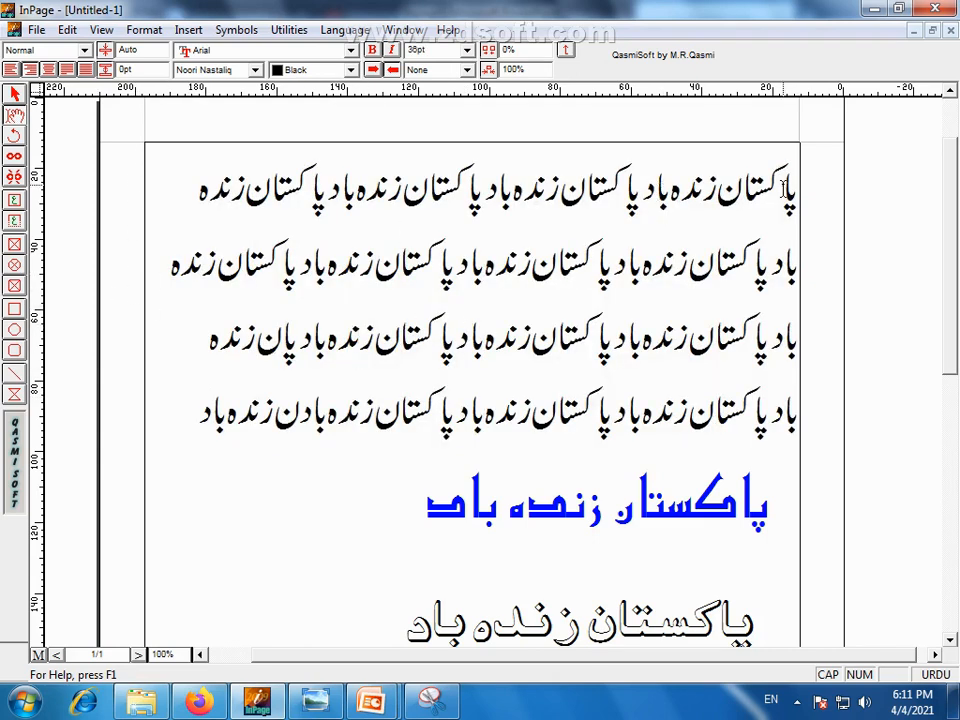
left_click(358, 330)
left_click(598, 330)
left_click_drag(797, 190, 195, 433)
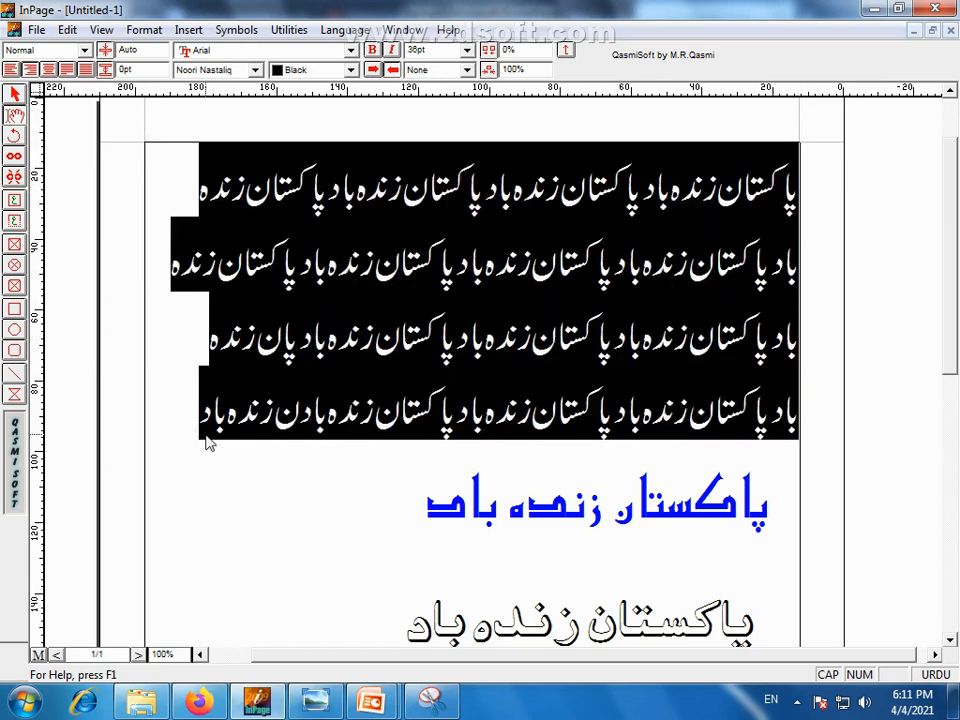
left_click(67, 70)
left_click(190, 262)
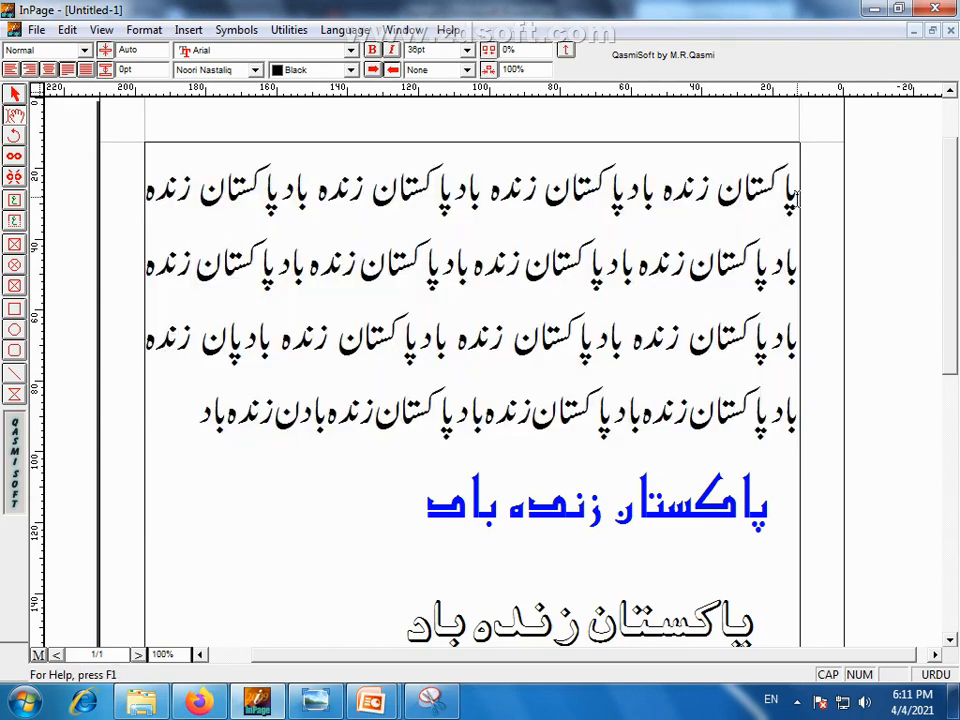
Delete the trailing words of the paragraph's fourth line so it ends after its second پاکستان زنده باد
left_click_drag(797, 195, 142, 397)
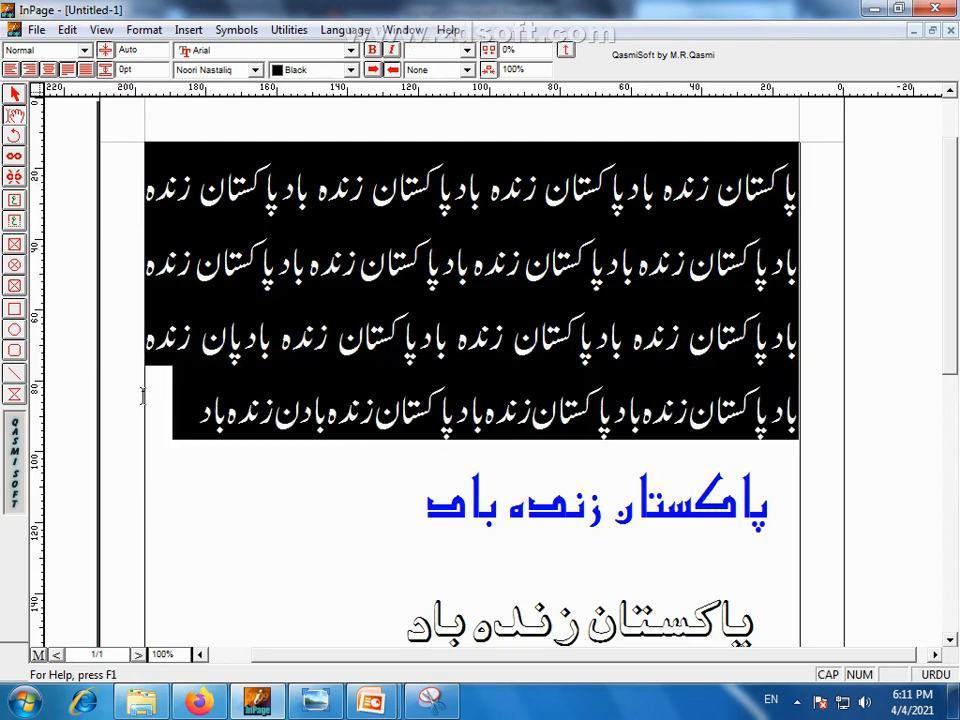
left_click_drag(200, 412, 822, 161)
key("Delete")
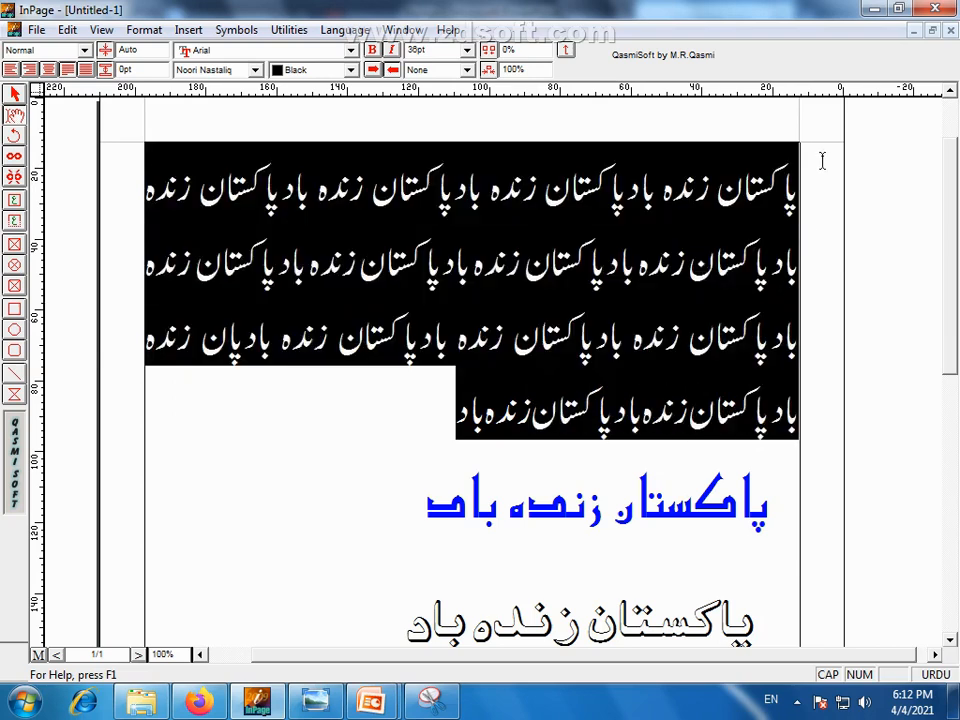
left_click_drag(790, 415, 860, 190)
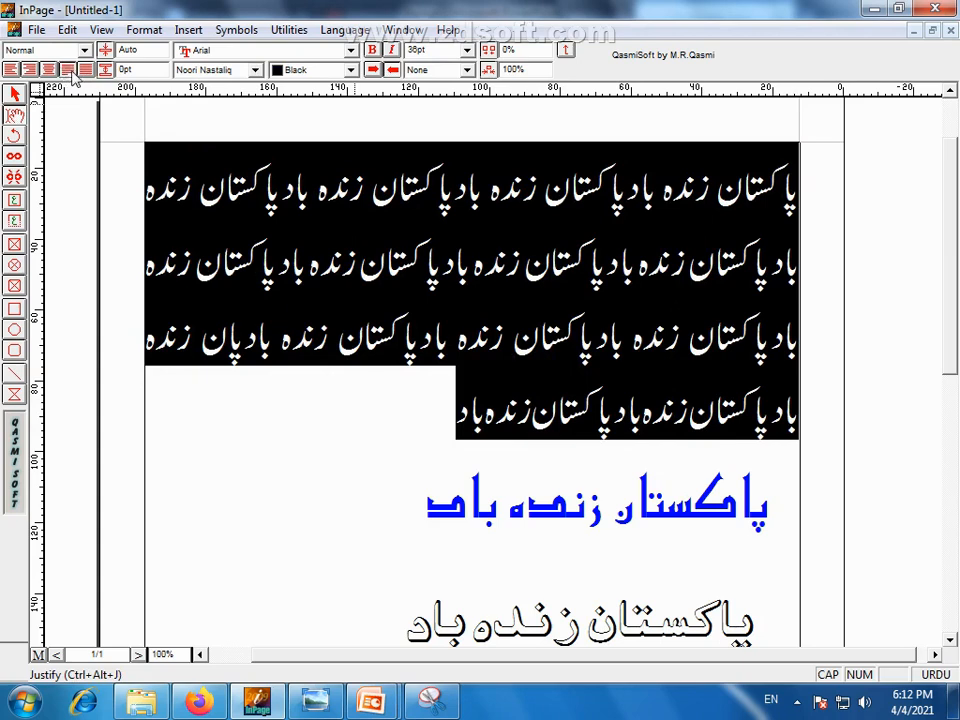
left_click(530, 412)
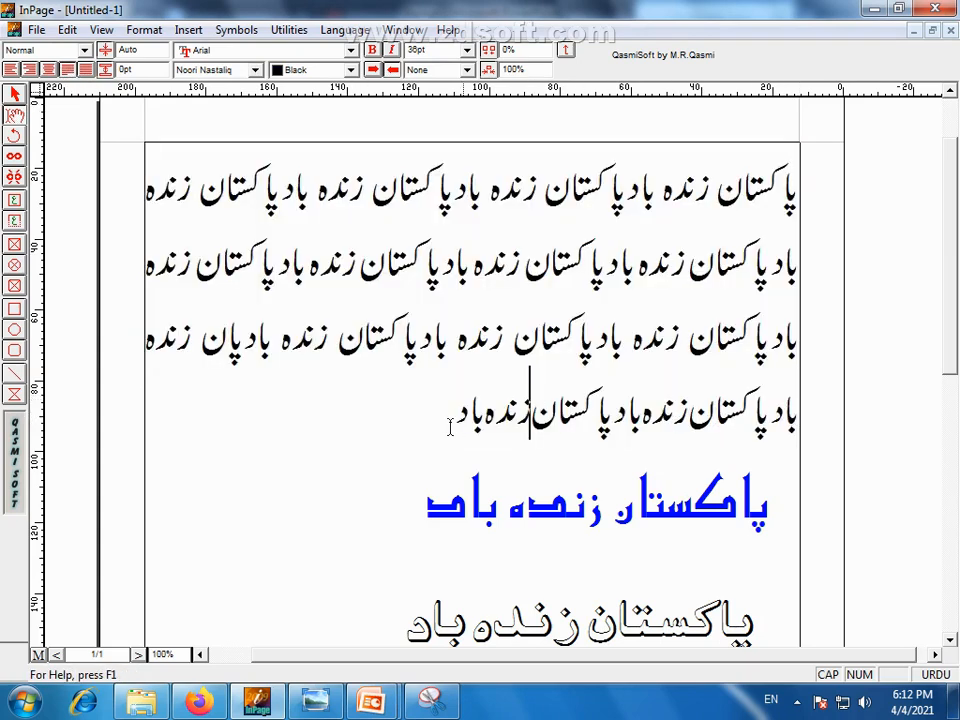
Copy the words باد پاکستان زنده باد from the fourth line and paste them at that line's end
left_click_drag(408, 418, 643, 412)
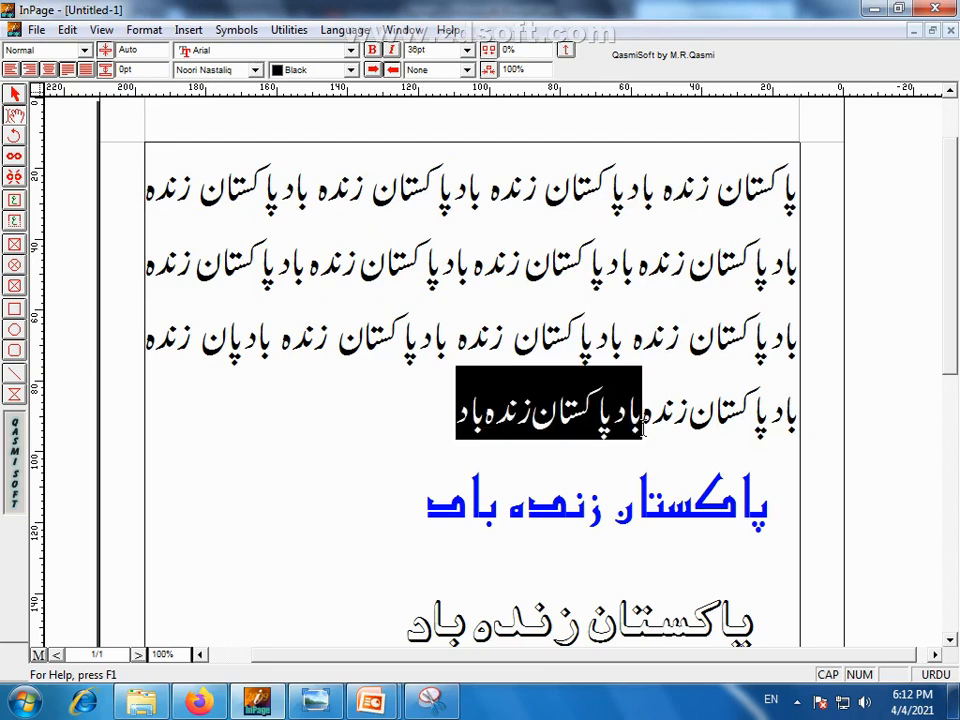
right_click(595, 421)
left_click(639, 521)
left_click(445, 430)
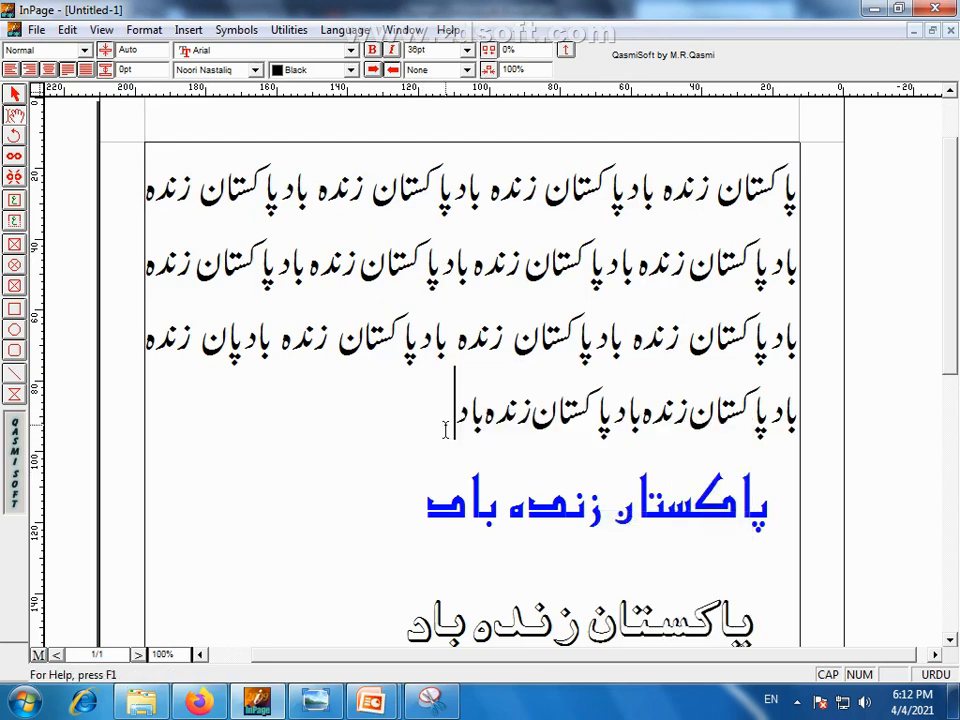
key("ctrl+v")
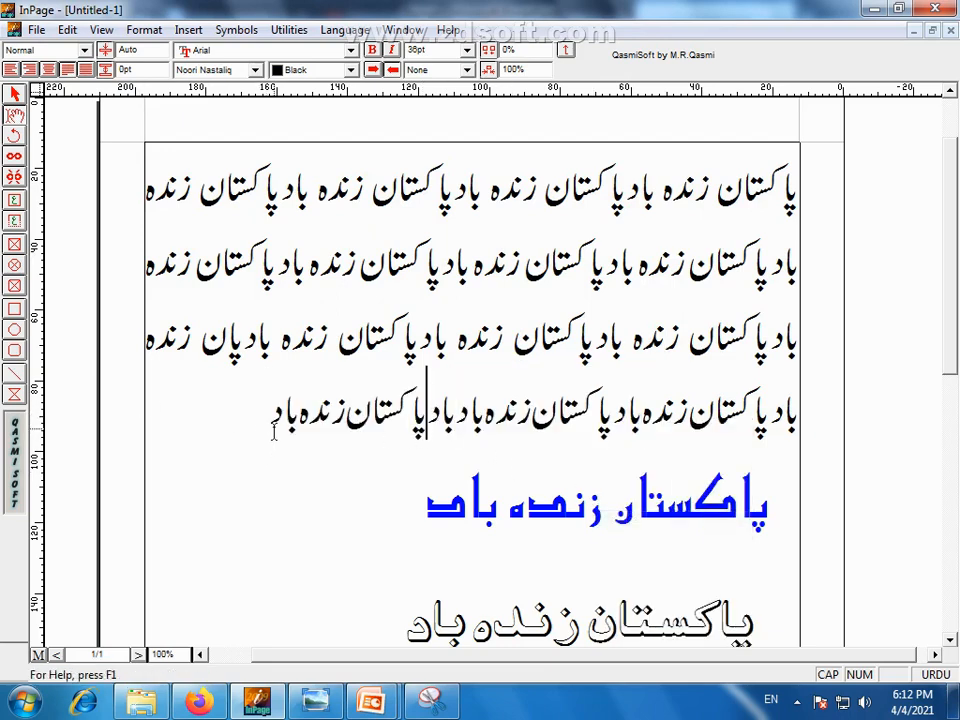
Apply Full Justify to the whole black paragraph so its last line also spans both margins
left_click_drag(346, 398, 812, 185)
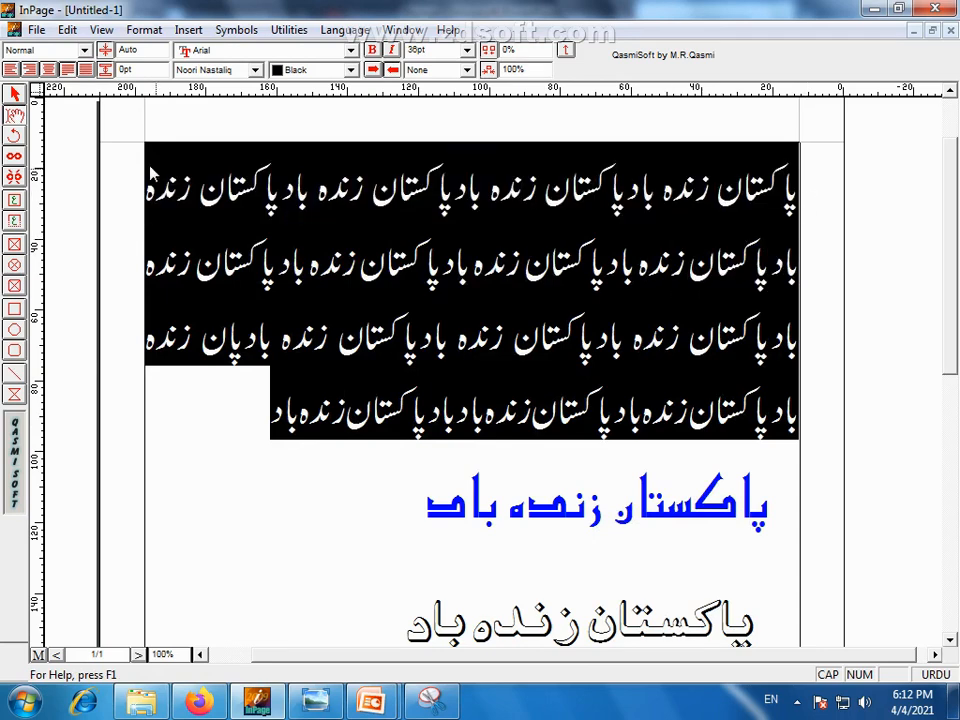
left_click(86, 70)
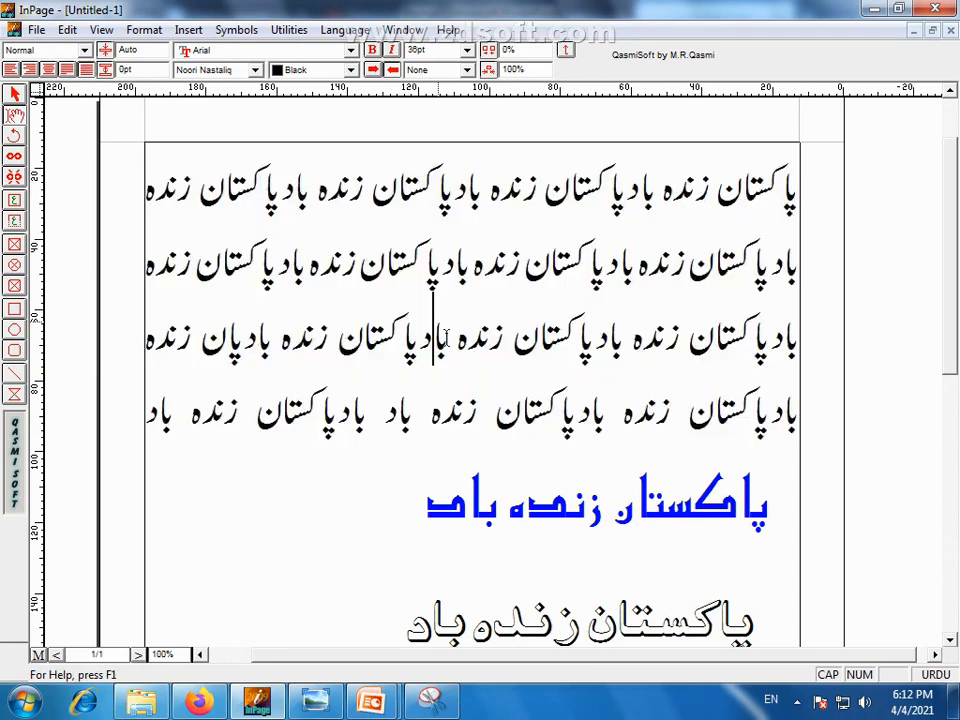
left_click(333, 250)
left_click_drag(789, 195, 143, 405)
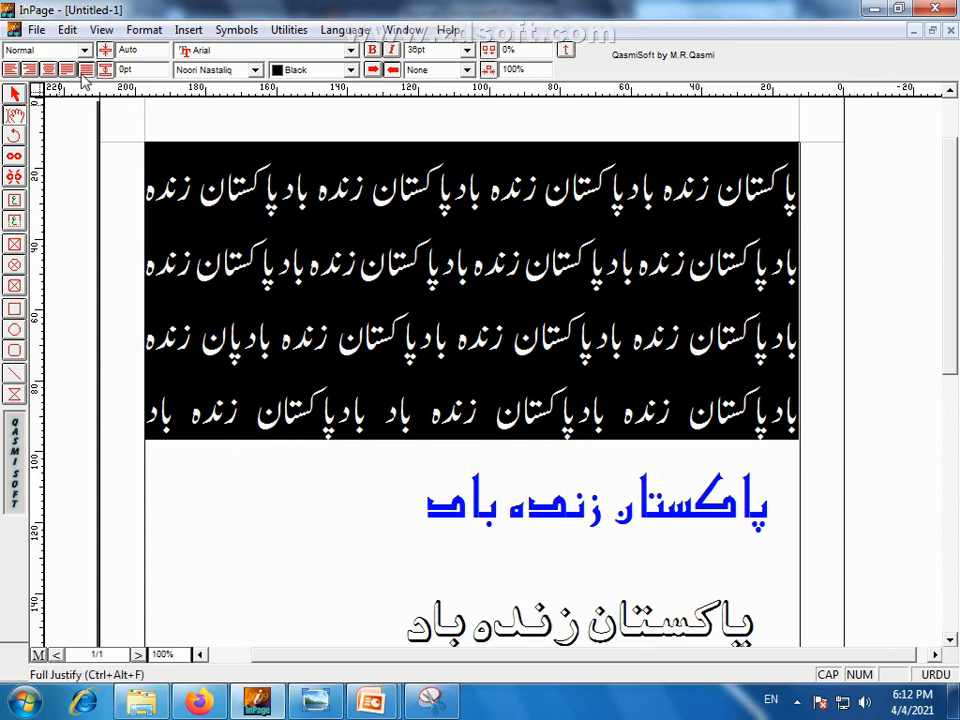
left_click(364, 335)
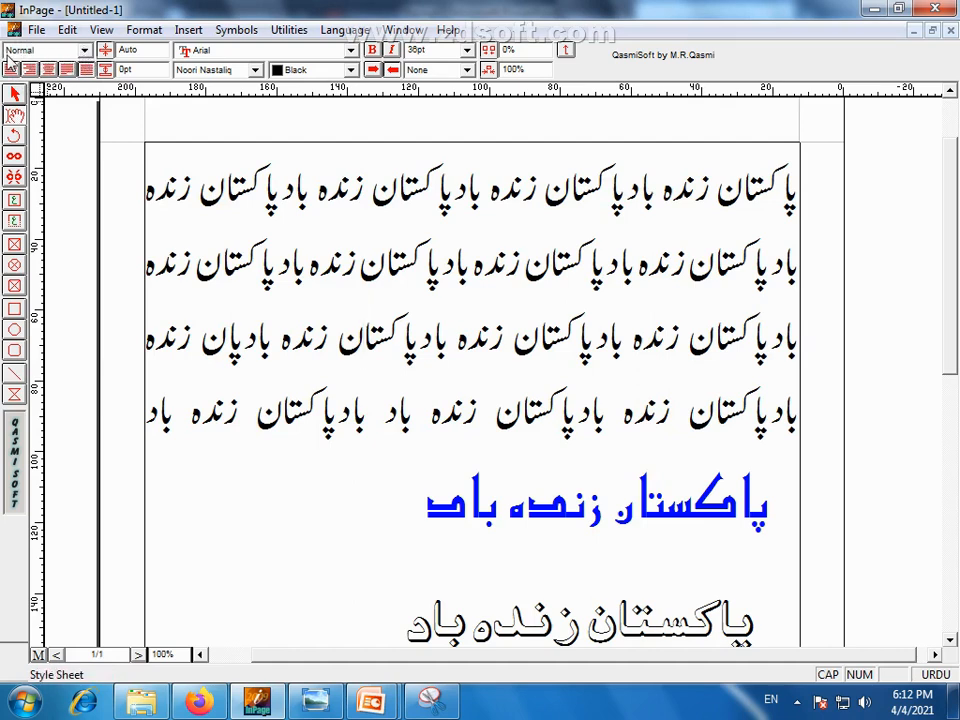
Examine the paragraph styles available in the style sheet list
left_click(78, 50)
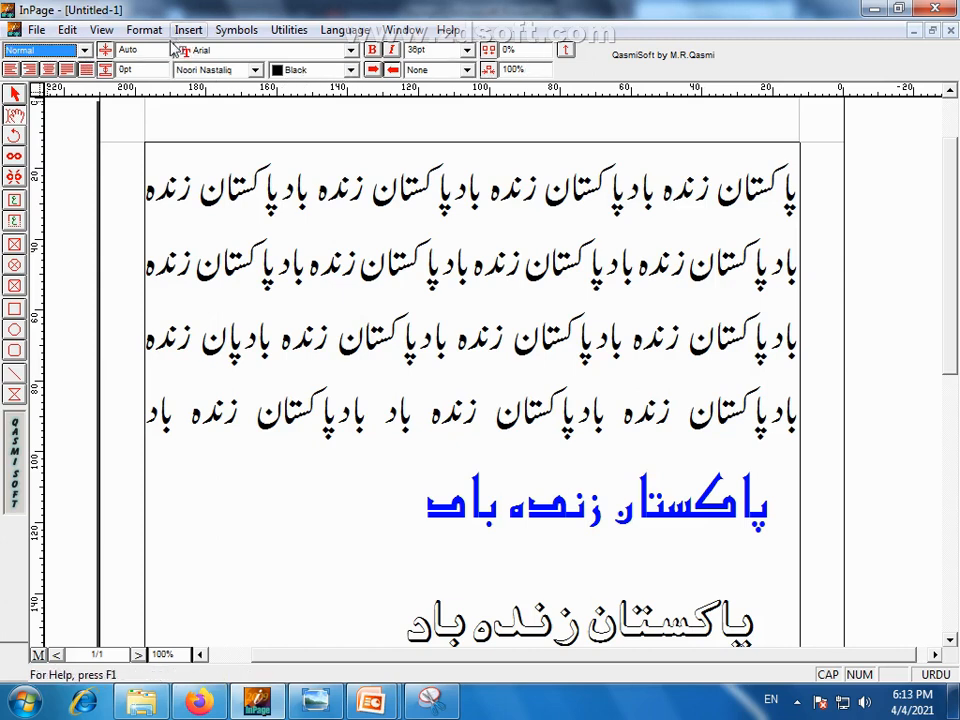
left_click(85, 51)
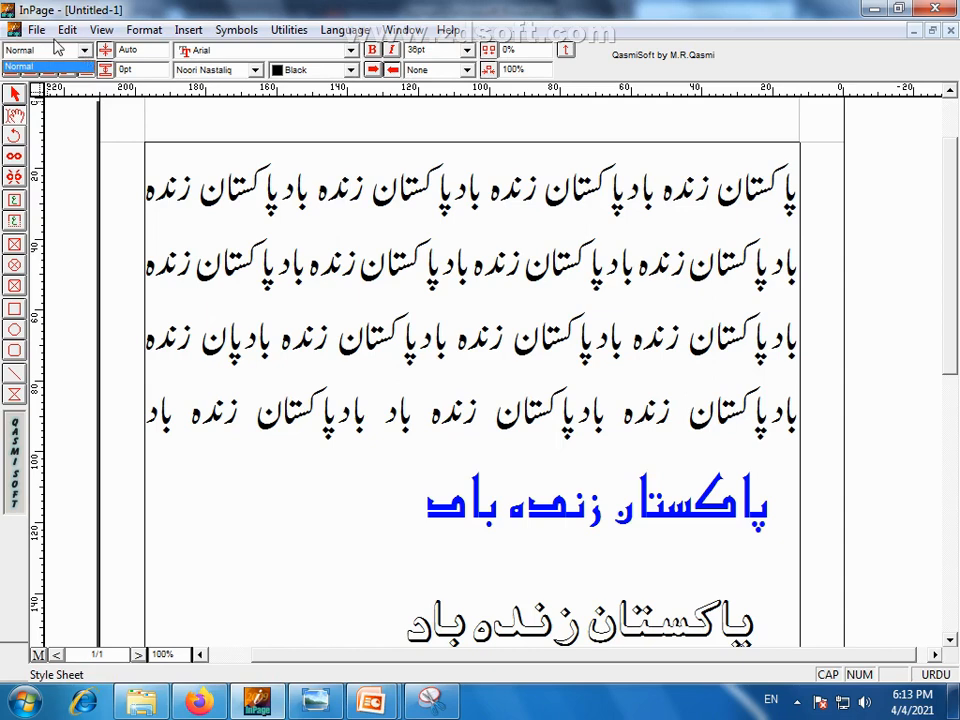
left_click(57, 48)
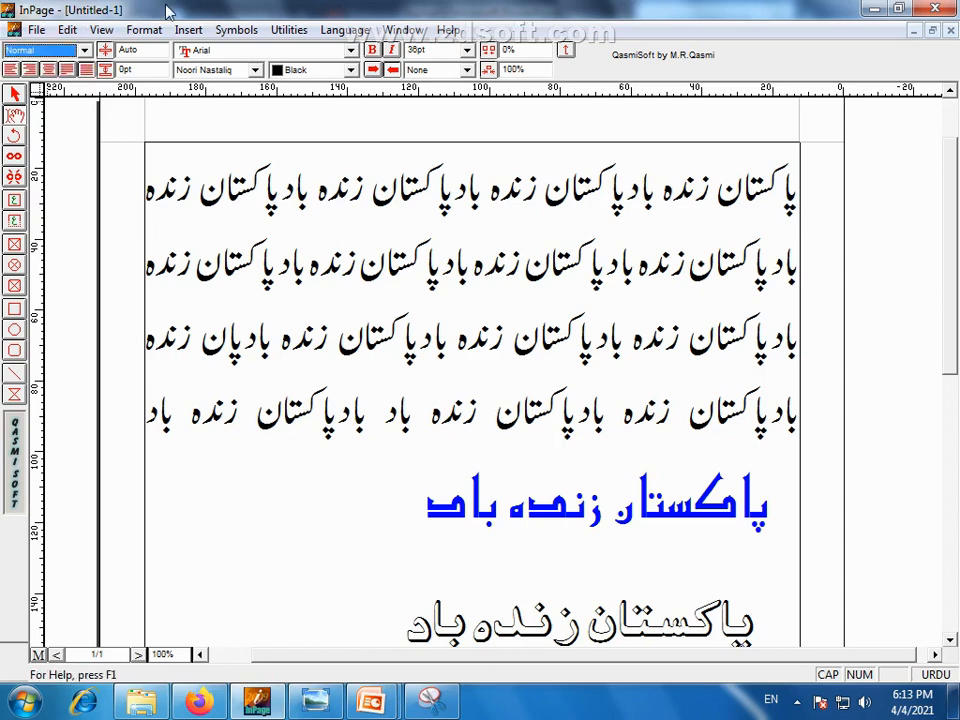
left_click(65, 52)
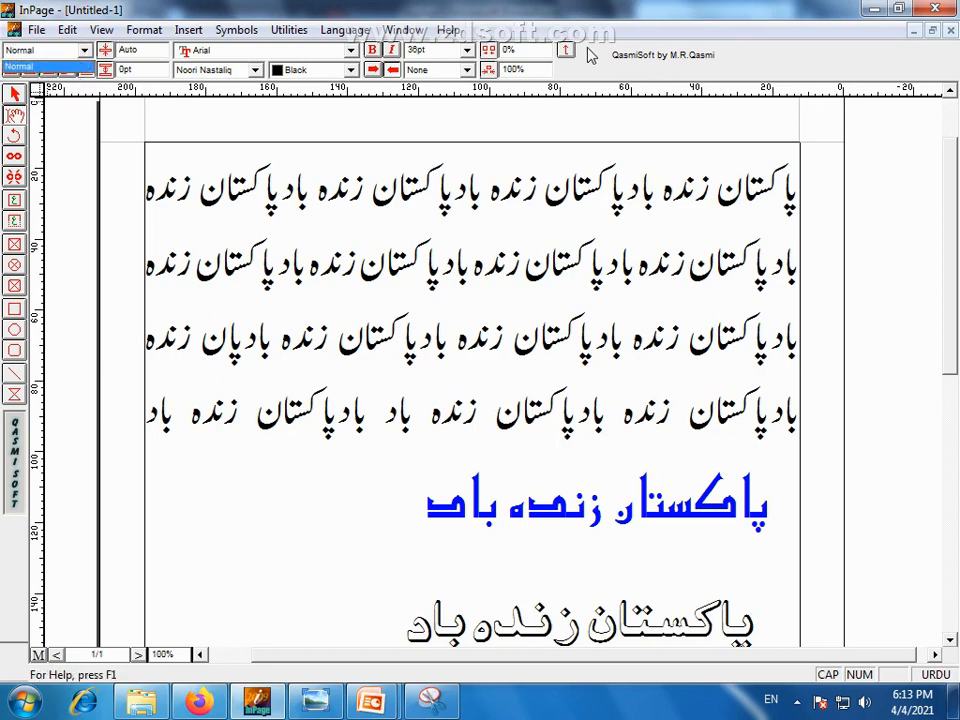
left_click(210, 8)
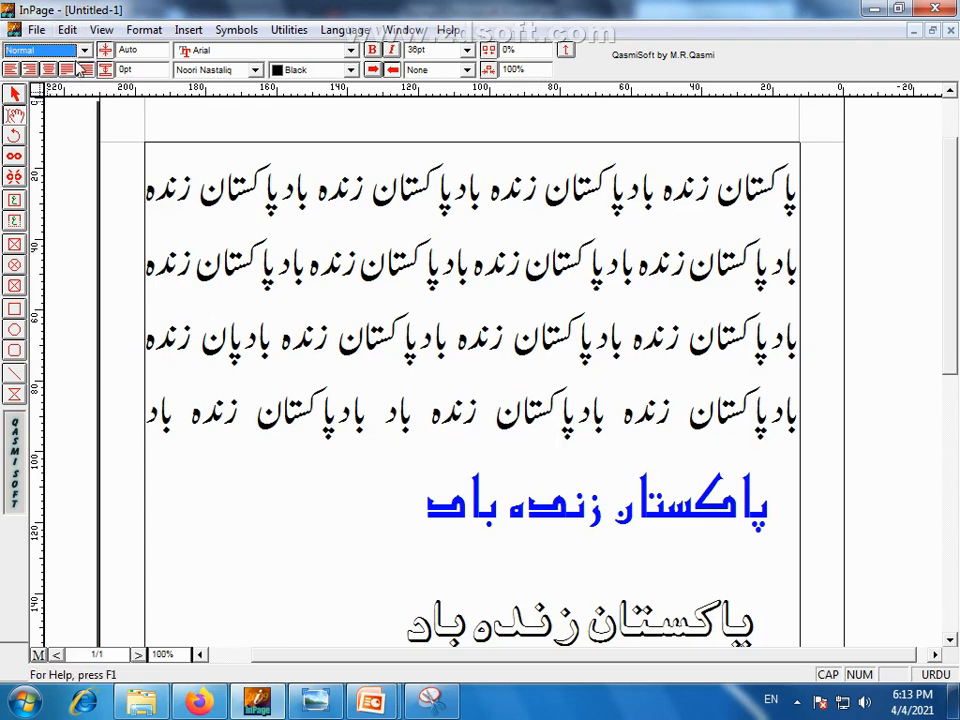
left_click(182, 30)
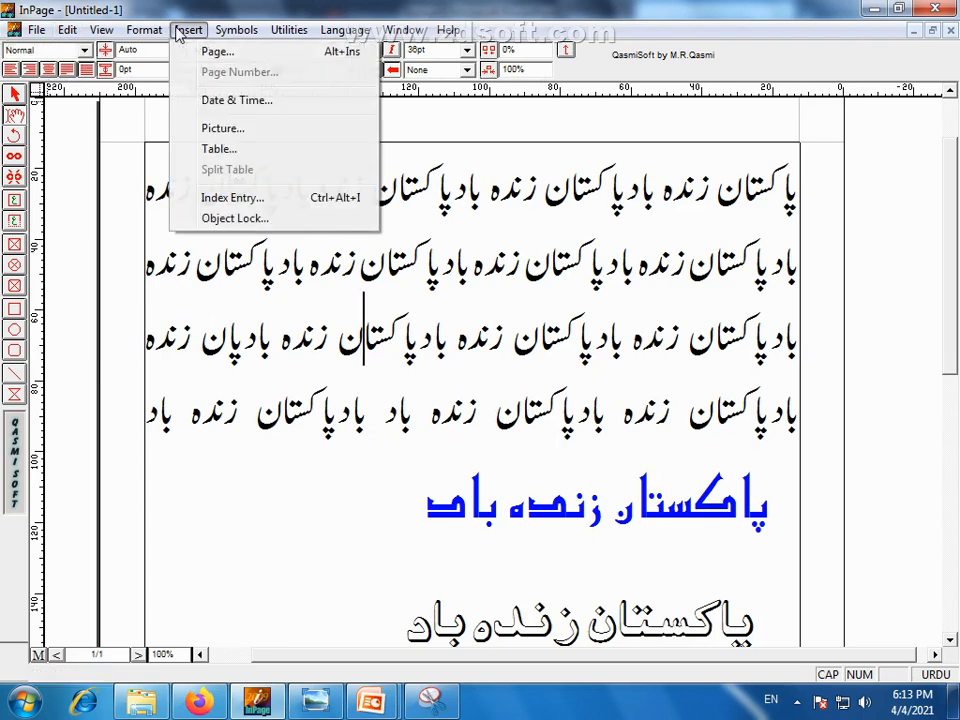
mouse_move(144, 30)
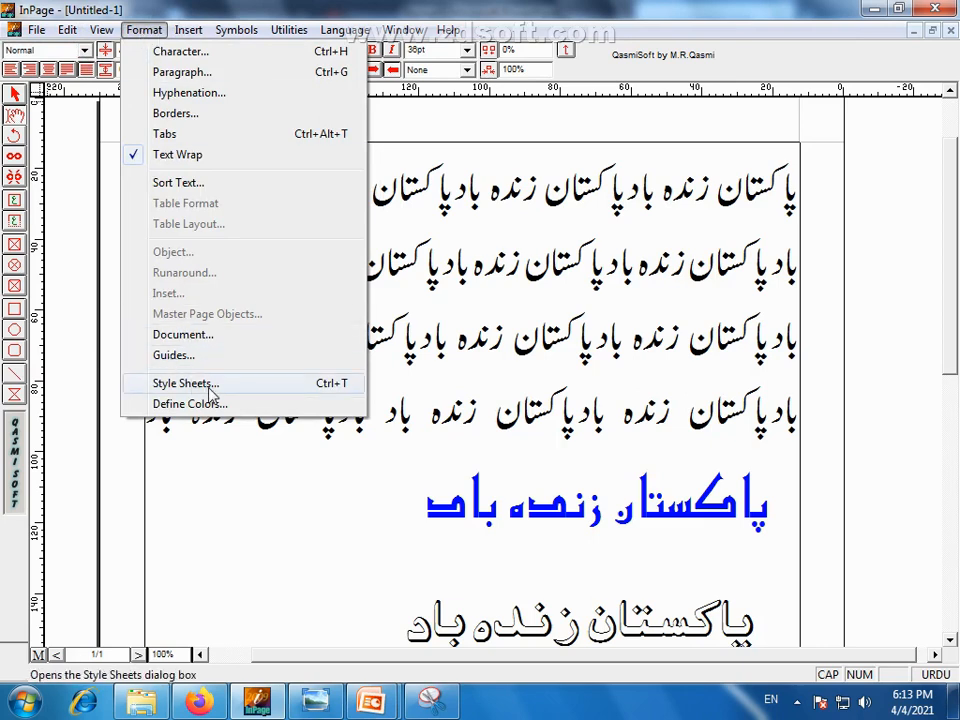
mouse_move(448, 30)
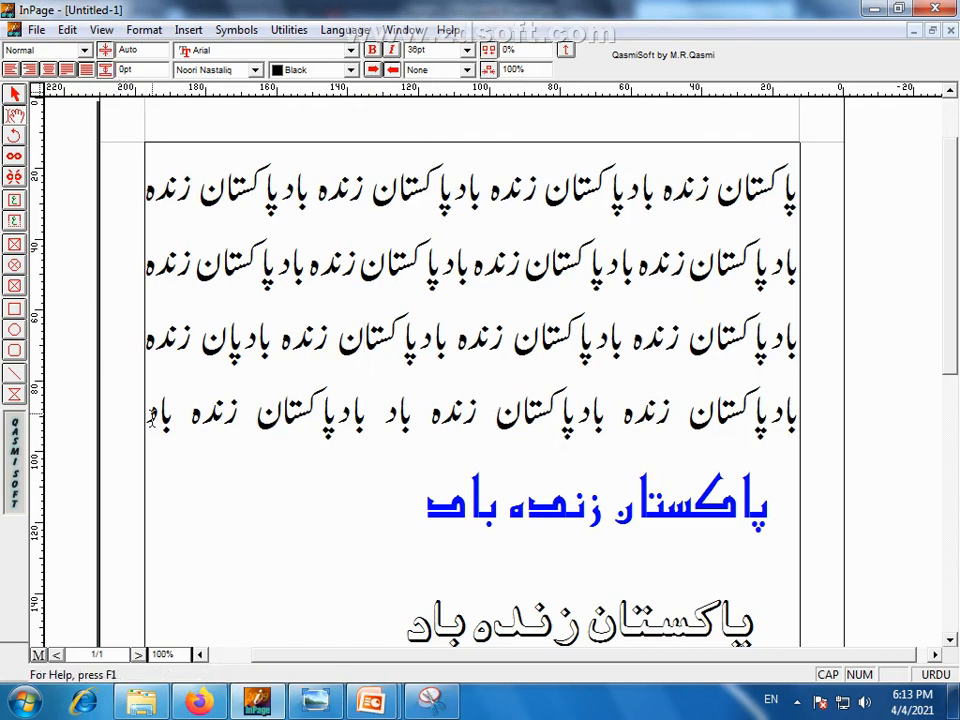
Set the whole black paragraph to 24 pt and apply Justify so its last line is not stretched
left_click_drag(183, 459, 802, 170)
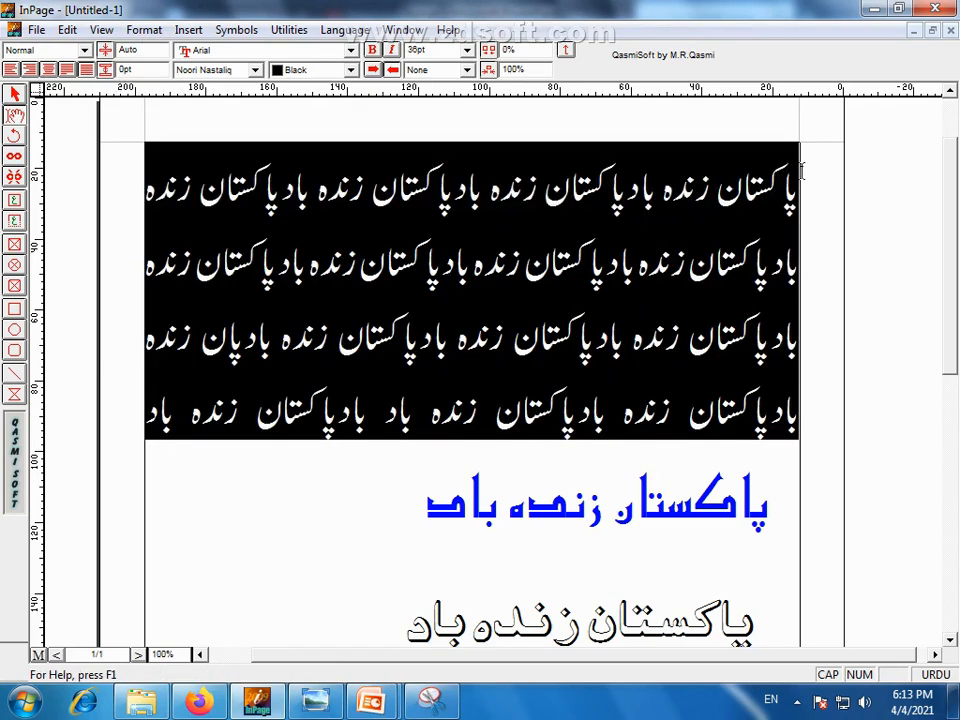
left_click(467, 50)
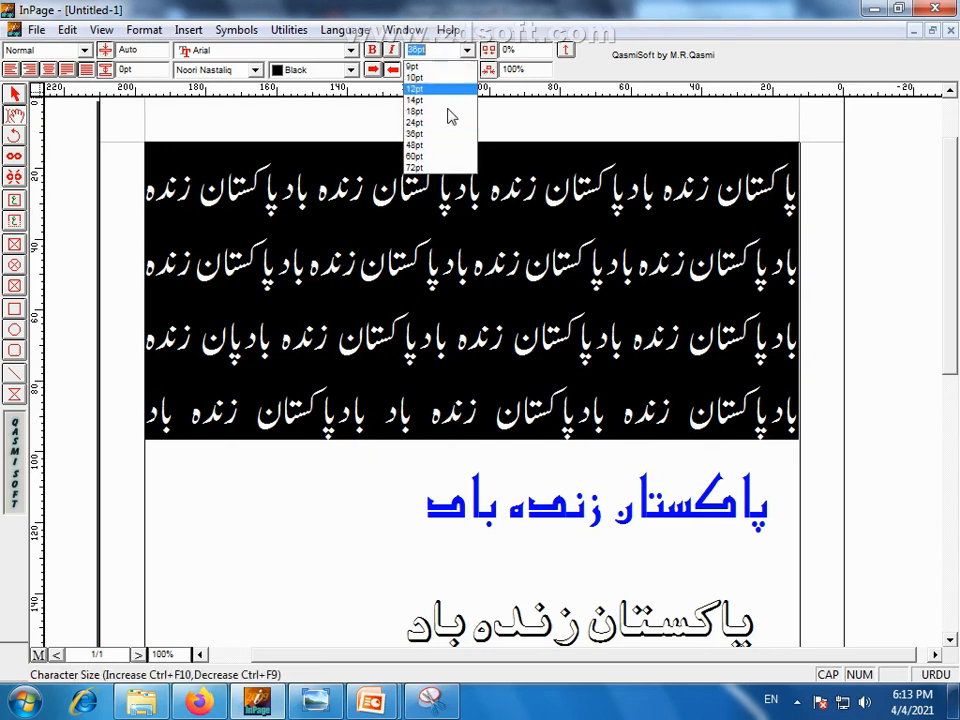
left_click(430, 122)
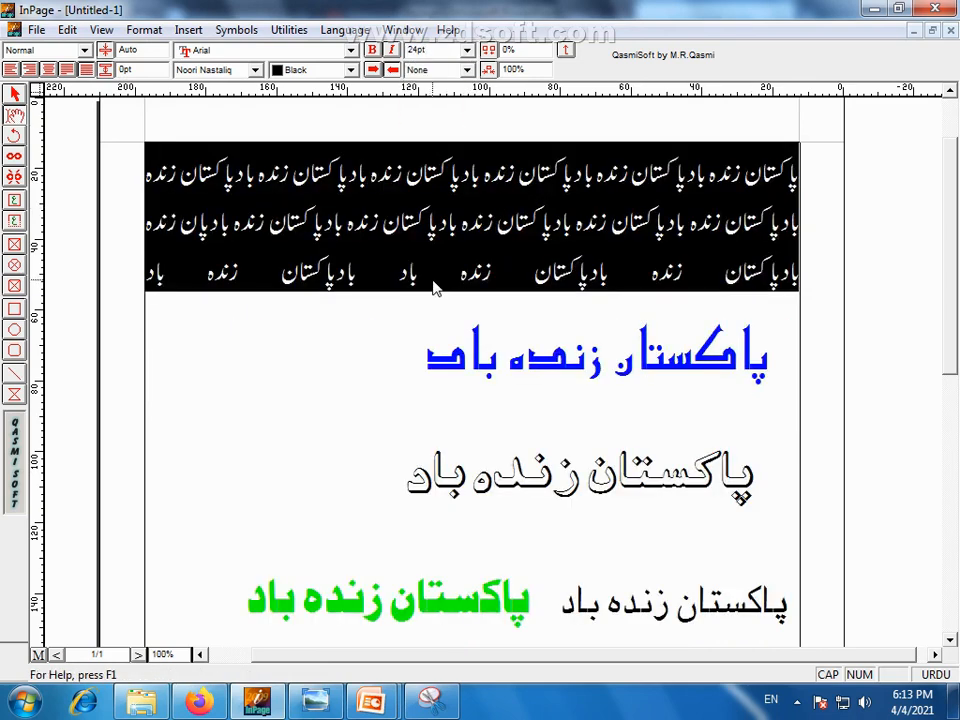
left_click(67, 73)
left_click(533, 322)
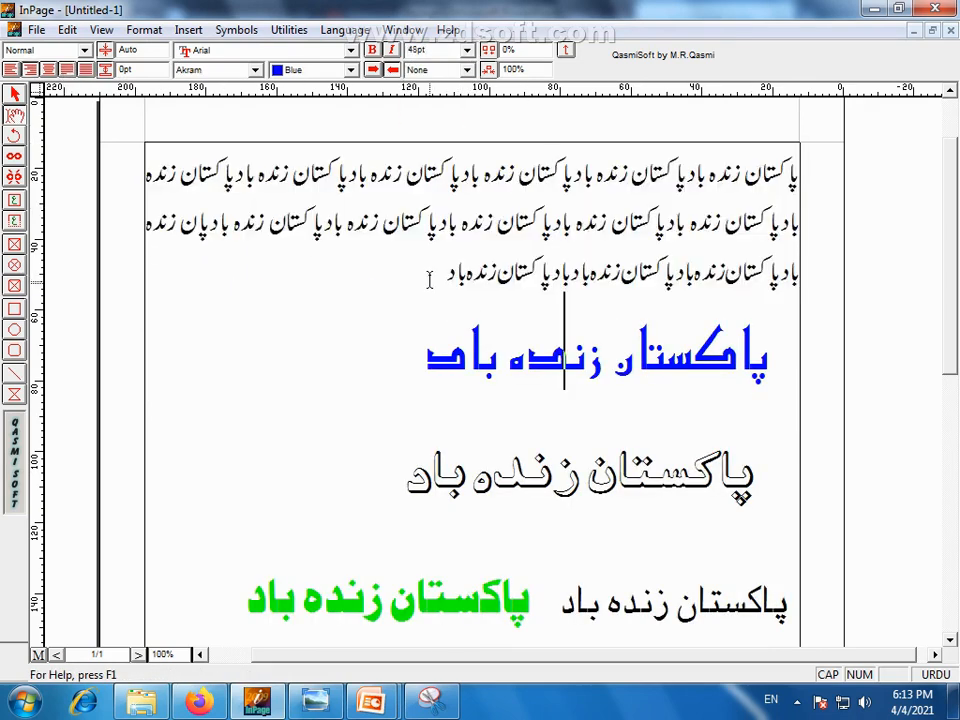
Add 20 pt of extra spacing between the lines of the black paragraph
left_click(434, 271)
left_click_drag(434, 271, 277, 120)
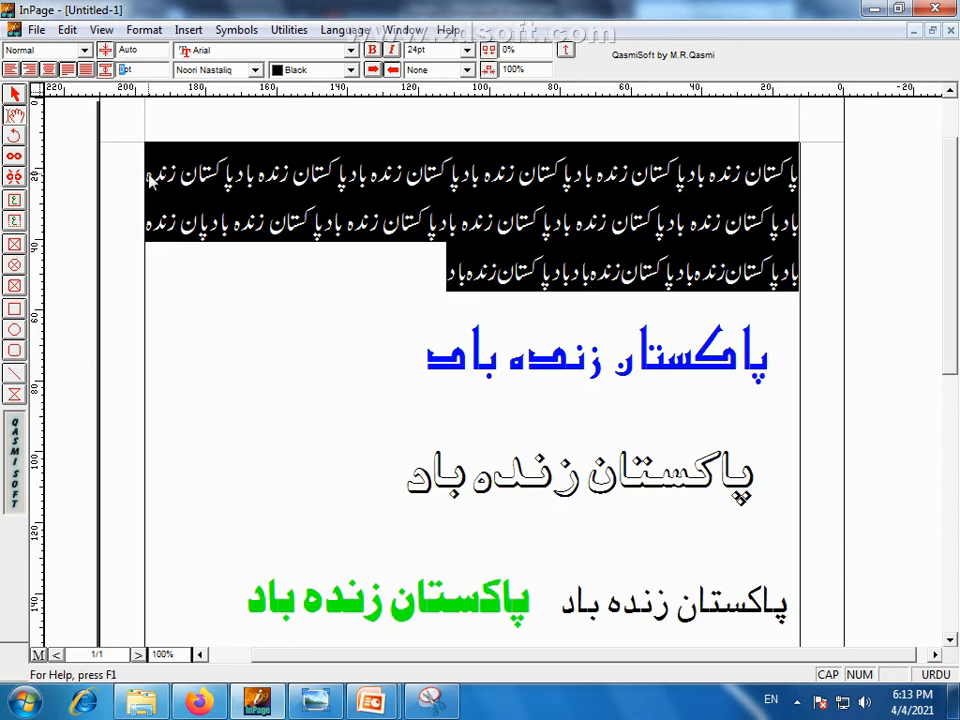
type("20")
key("Return")
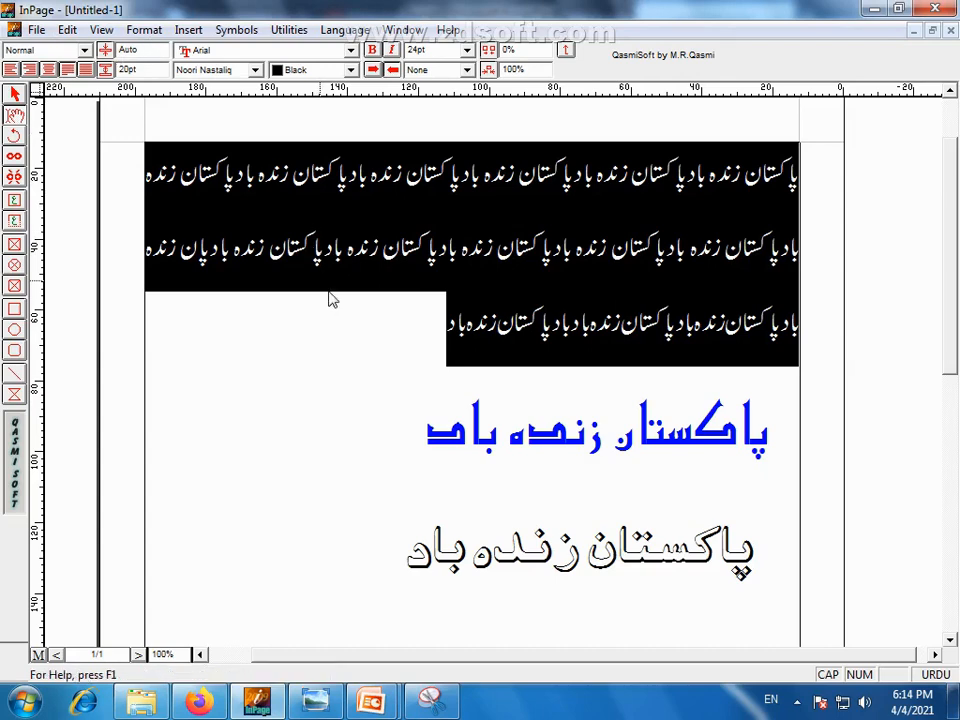
Try font sizes of 48 pt and 24 pt on the black paragraph and settle on 36 pt
left_click(466, 49)
left_click(438, 150)
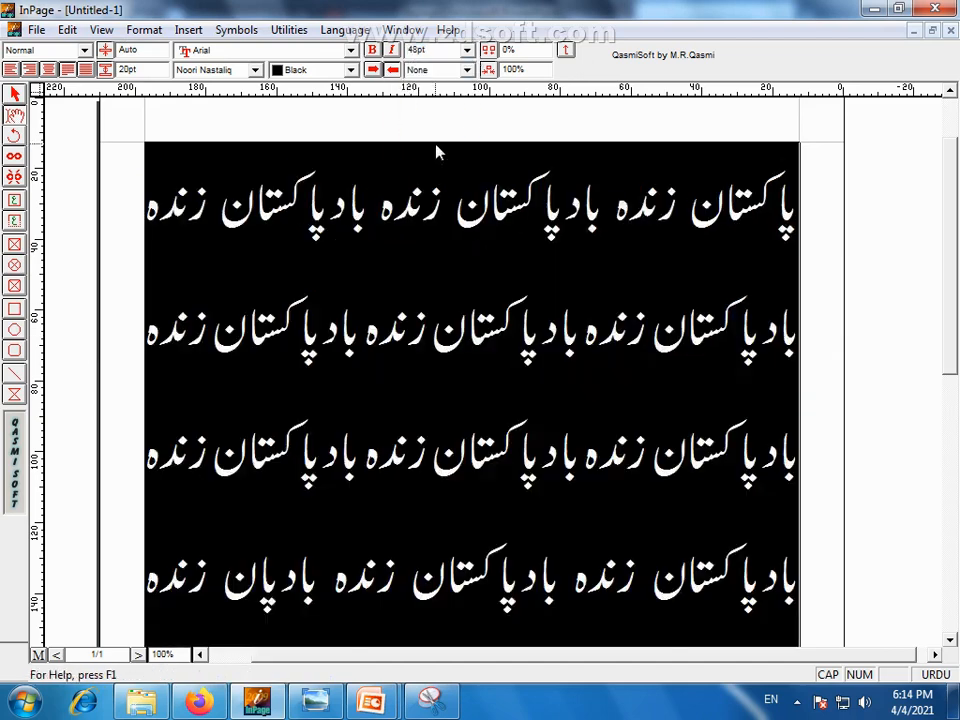
left_click(467, 50)
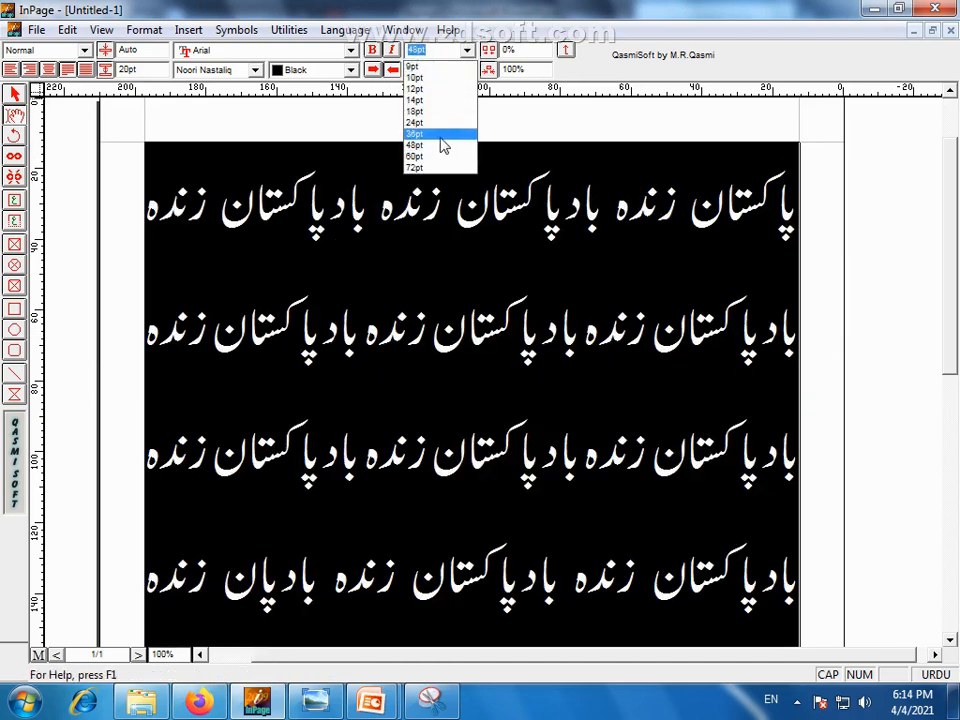
left_click(440, 123)
left_click(466, 49)
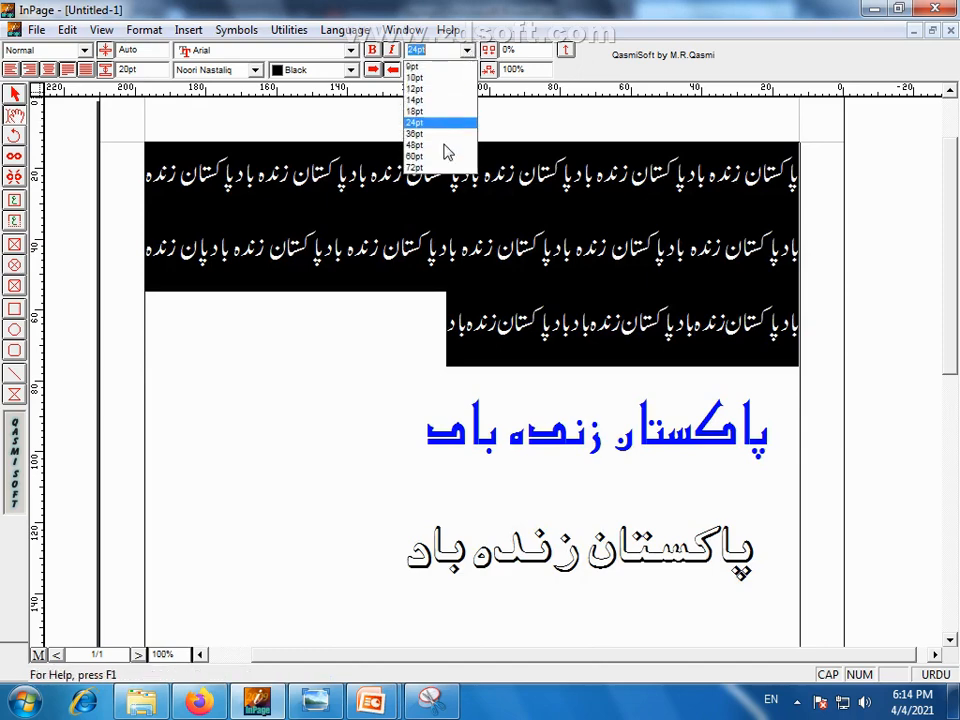
left_click(438, 137)
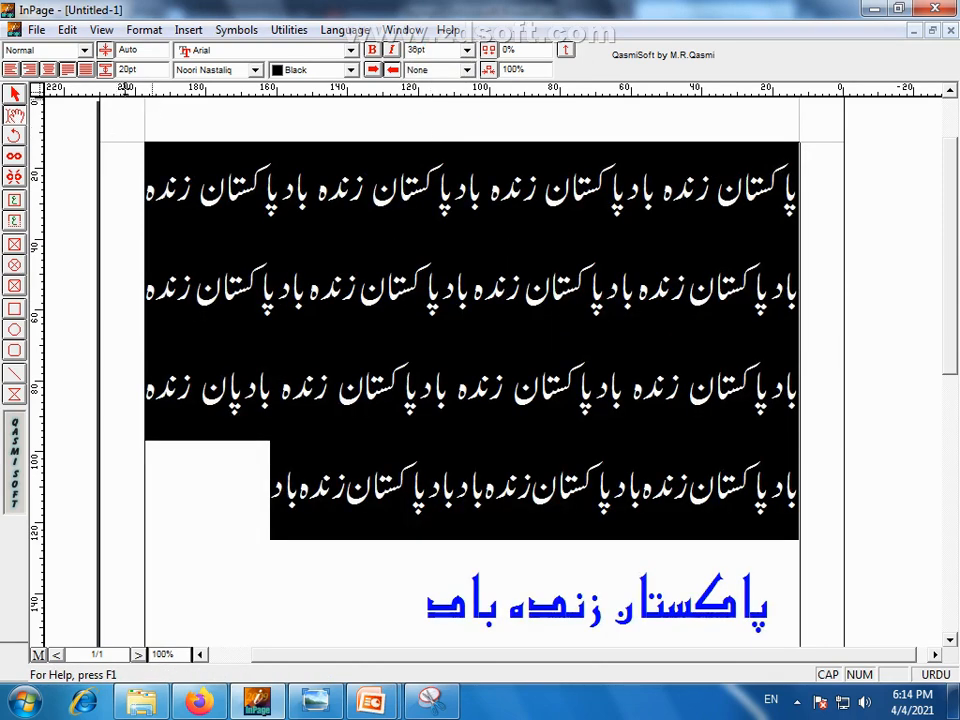
Reset the extra spacing between the black paragraph's lines to 0 pt
left_click(146, 71)
type("0")
key("Return")
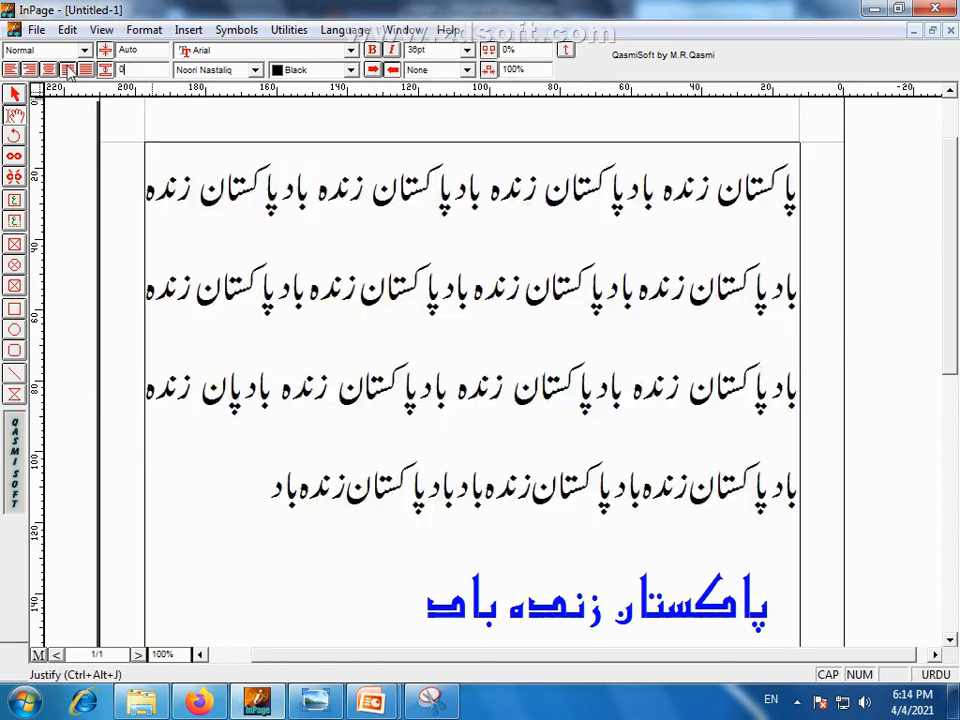
left_click(270, 254)
Set the line leading of the whole black paragraph to 50 pt
left_click_drag(245, 419, 825, 195)
left_click(155, 52)
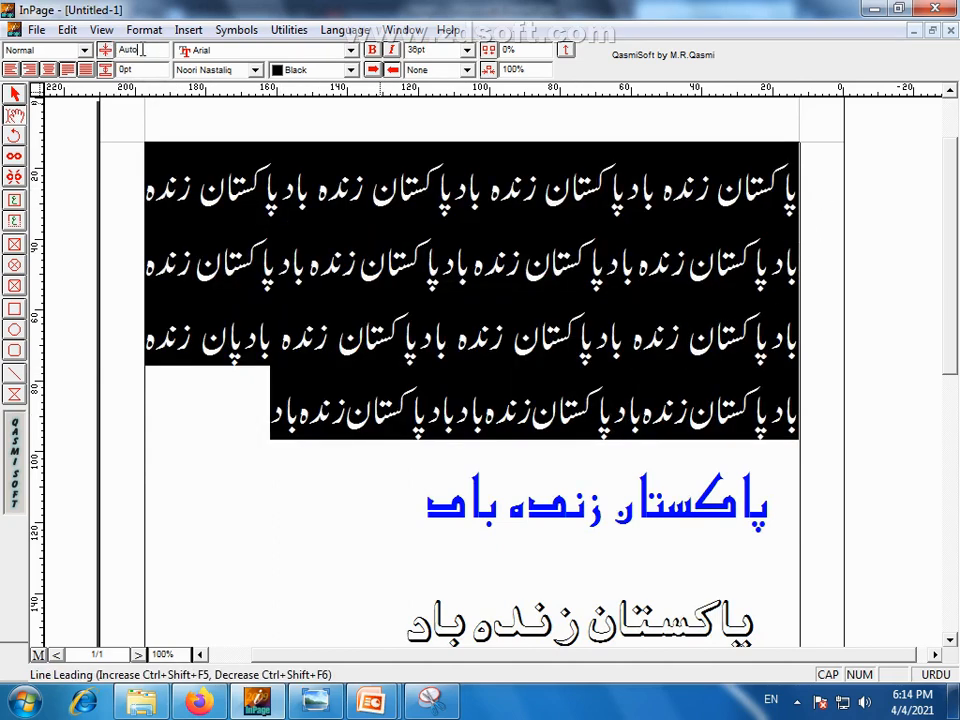
type("50")
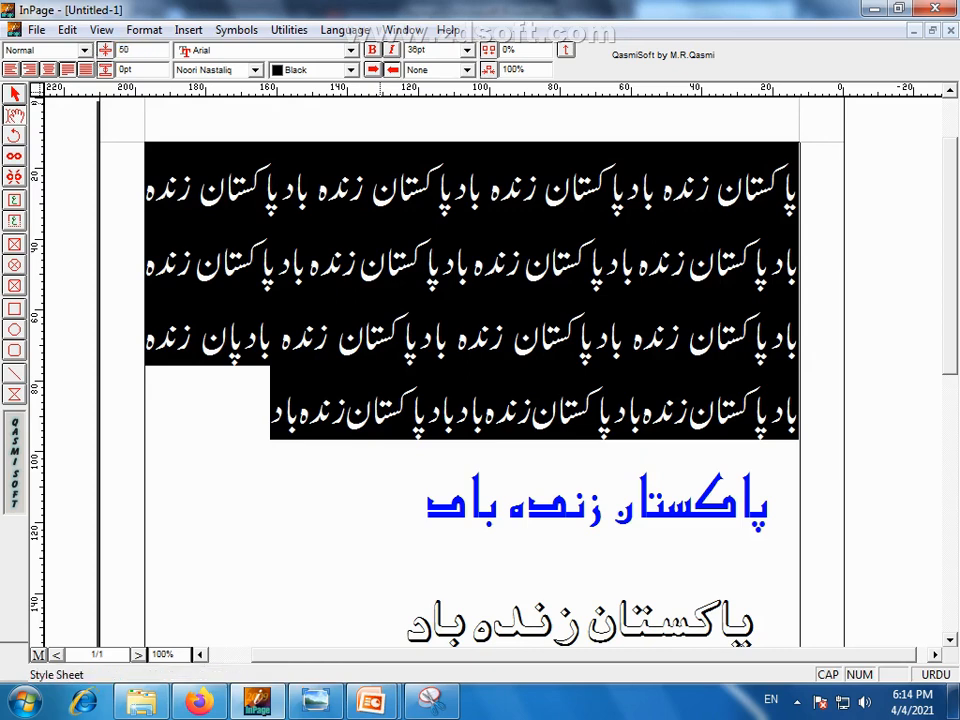
key("Return")
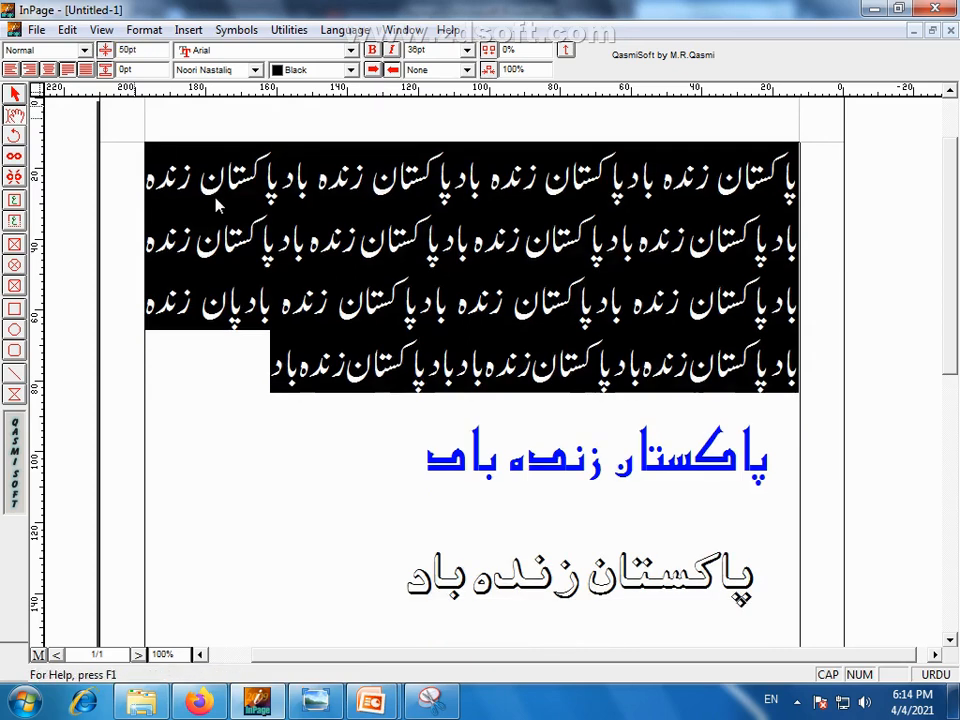
Tighten the black paragraph's line leading to 40 pt, and return it to Auto
double_click(127, 50)
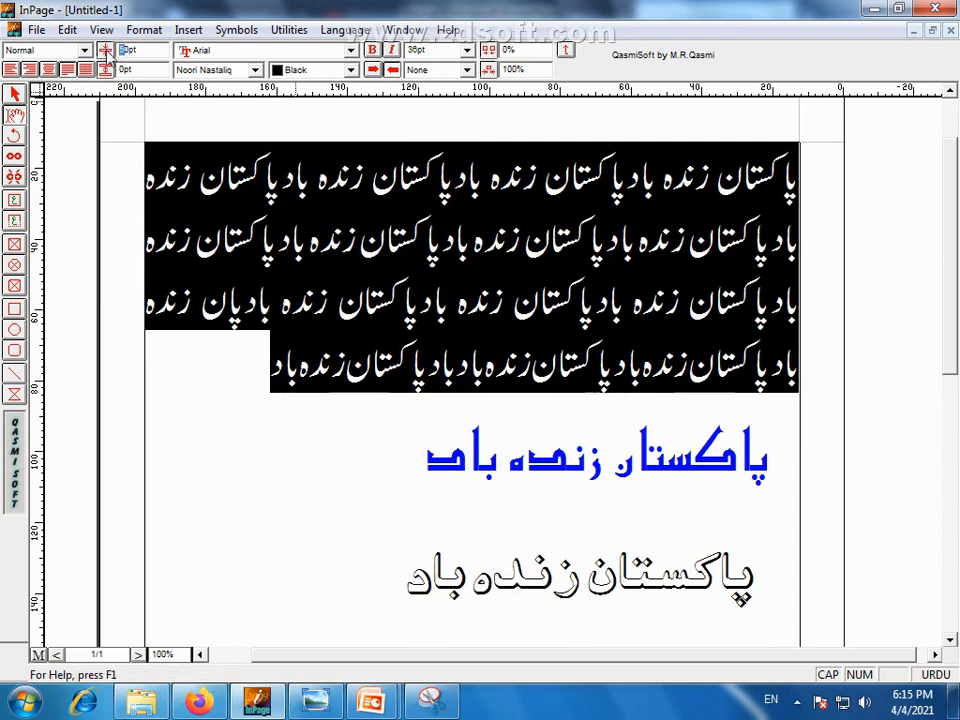
type("40")
key("Return")
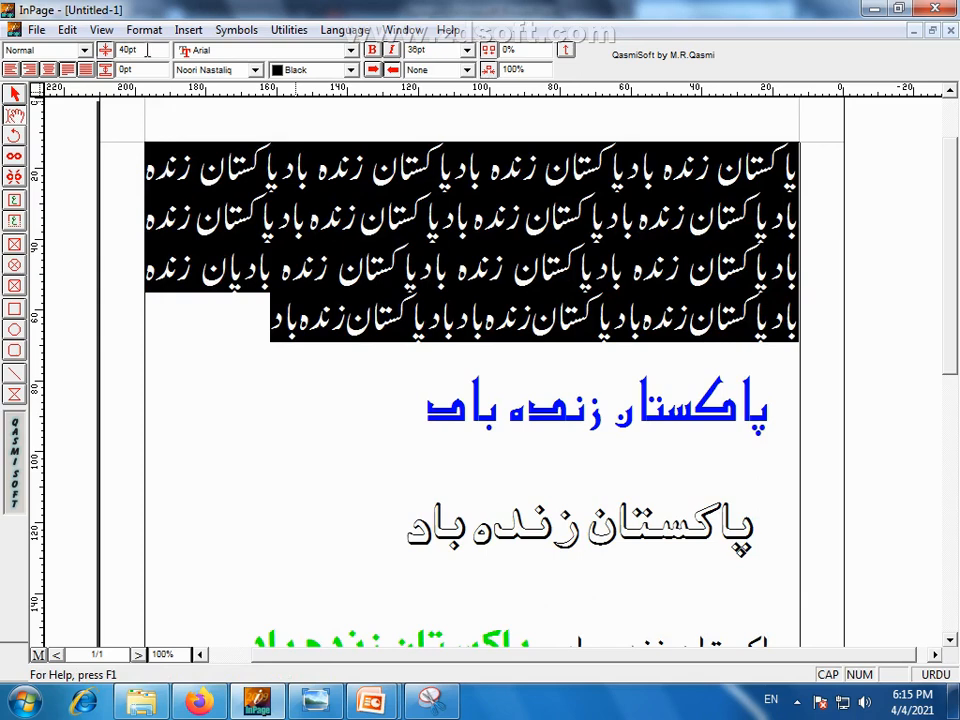
left_click(104, 51)
left_click(104, 51)
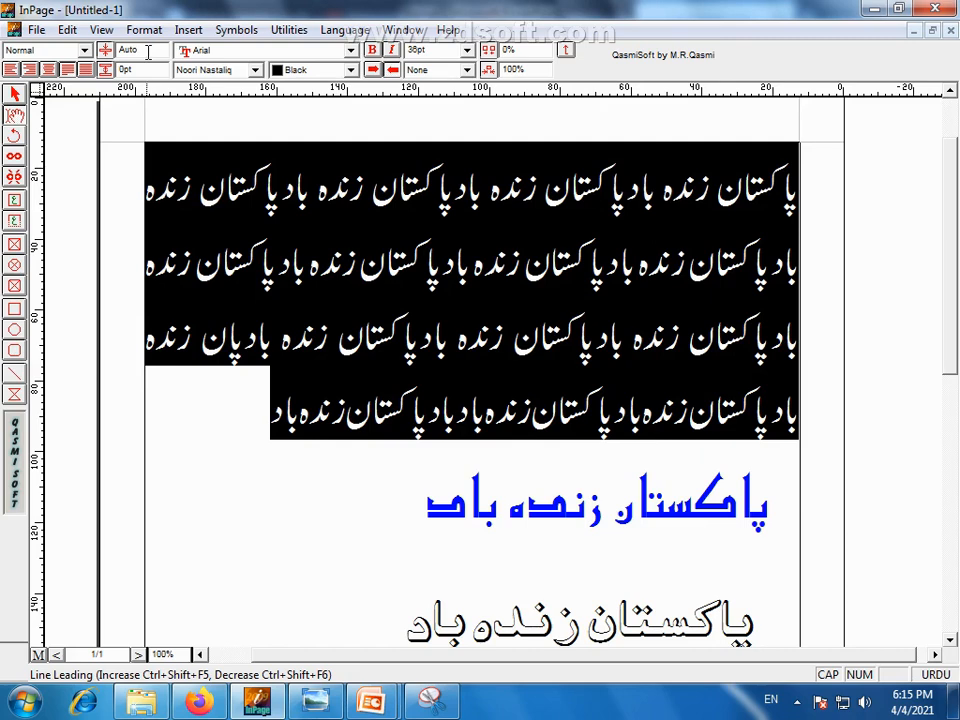
Increase and decrease the black paragraph's line leading in small increments, ending at 62.8 pt
key("ctrl+shift+F5")
key("ctrl+shift+F5")
key("ctrl+shift+F5")
key("ctrl+shift+F5")
key("ctrl+shift+F5")
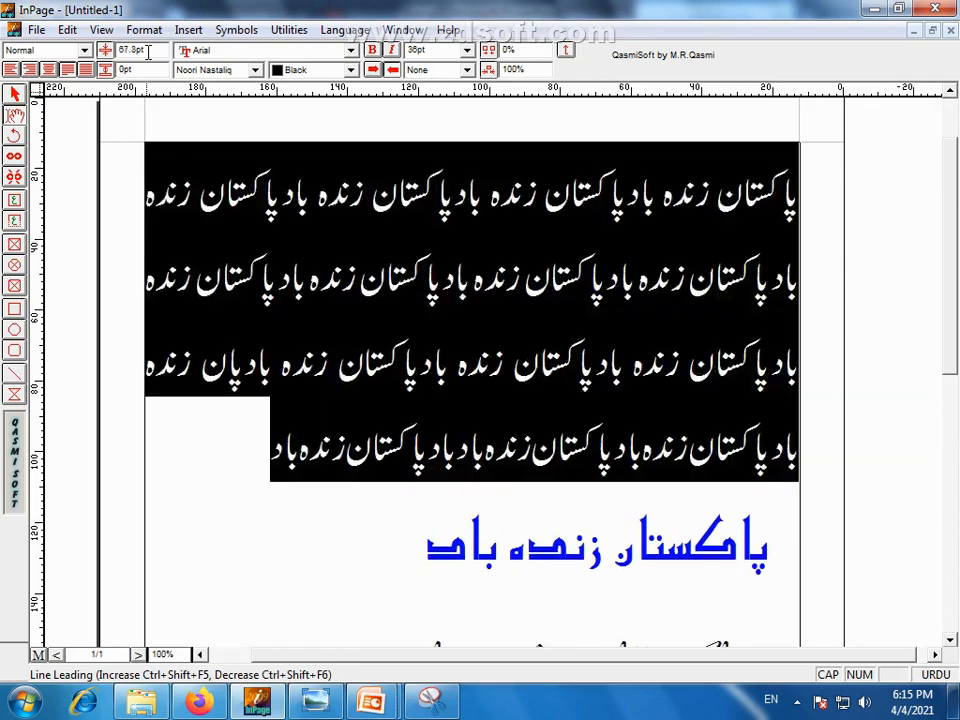
key("ctrl+shift+F5")
key("ctrl+shift+F5")
key("ctrl+shift+F5")
key("ctrl+shift+F6")
key("ctrl+shift+F6")
key("ctrl+shift+F6")
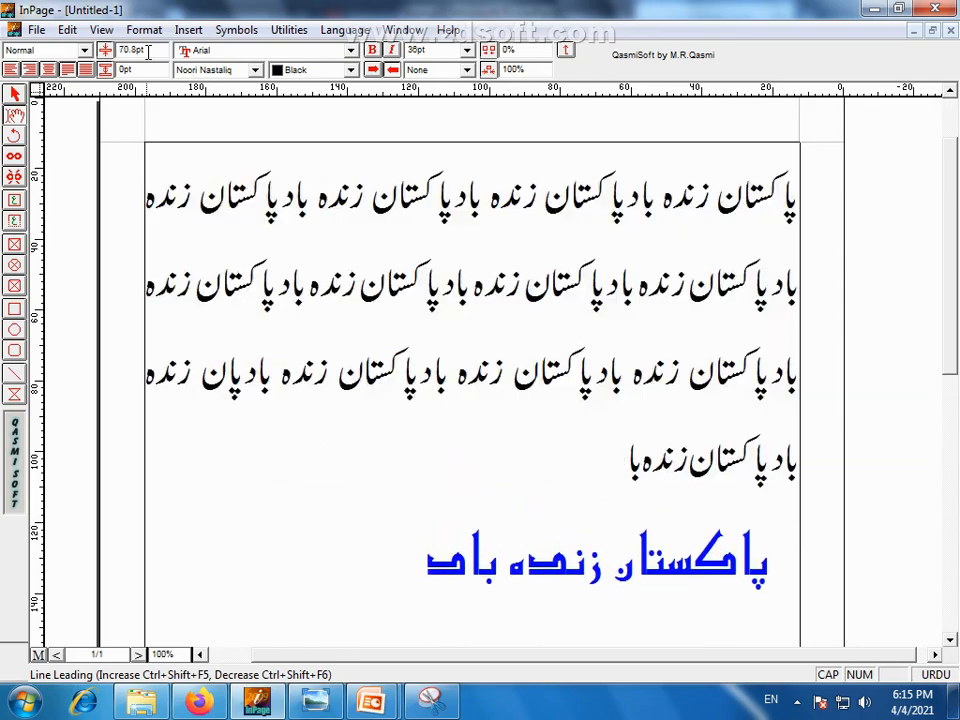
key("ctrl+shift+F6")
key("ctrl+shift+F6")
key("ctrl+shift+F6")
key("ctrl+shift+F6")
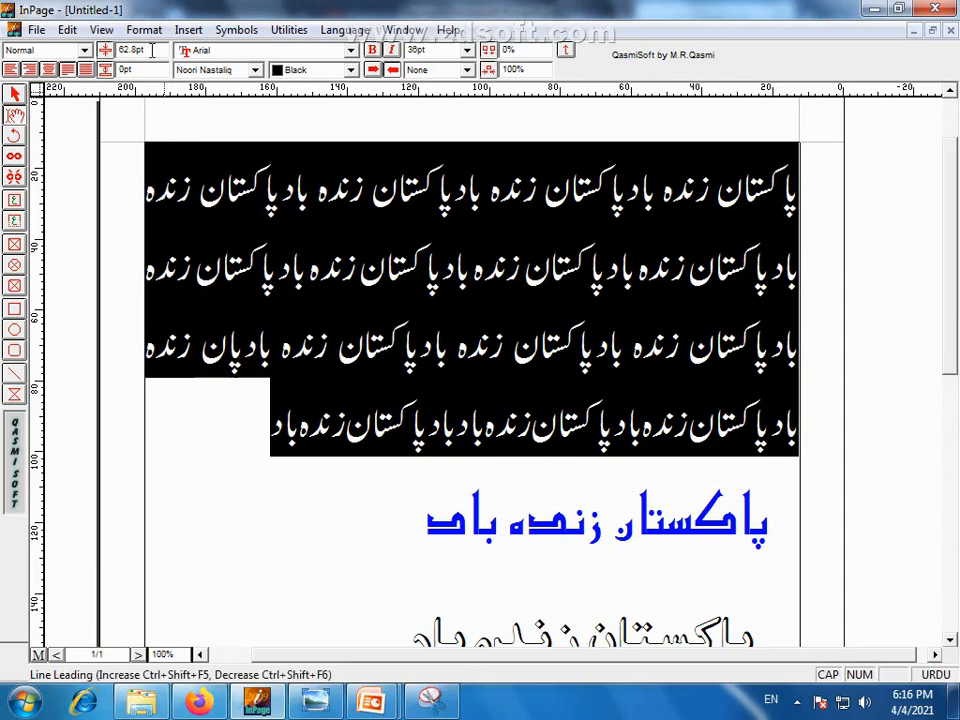
Clear the black paragraph's line leading value to restore Auto leading, and deselect the paragraph
left_click_drag(152, 50, 86, 52)
key("BackSpace")
key("Return")
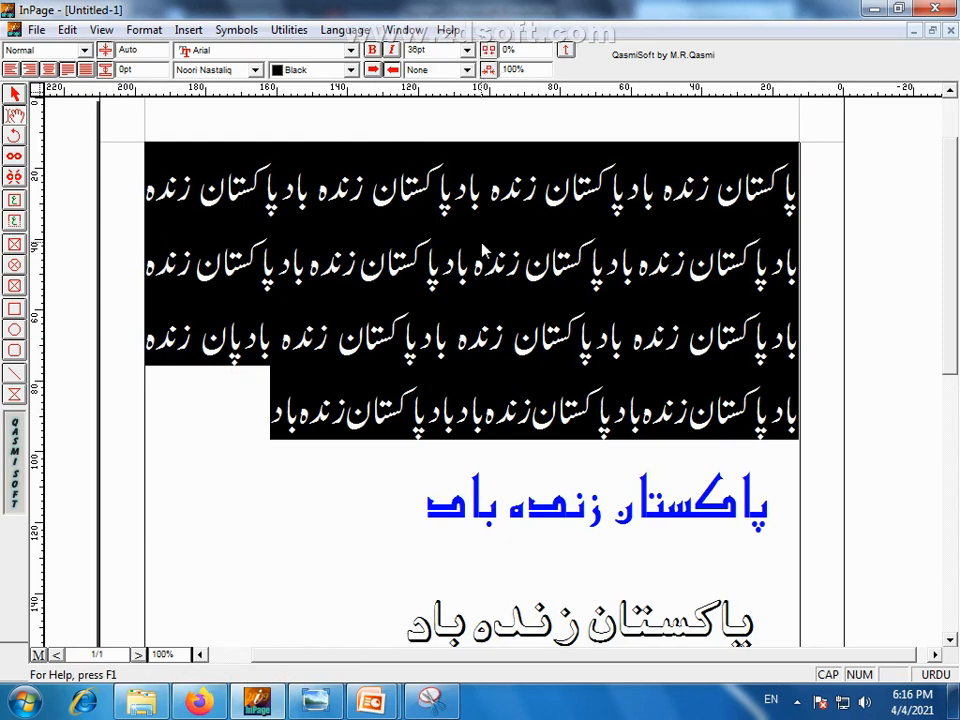
left_click(718, 190)
left_click_drag(787, 192, 262, 438)
left_click(422, 498)
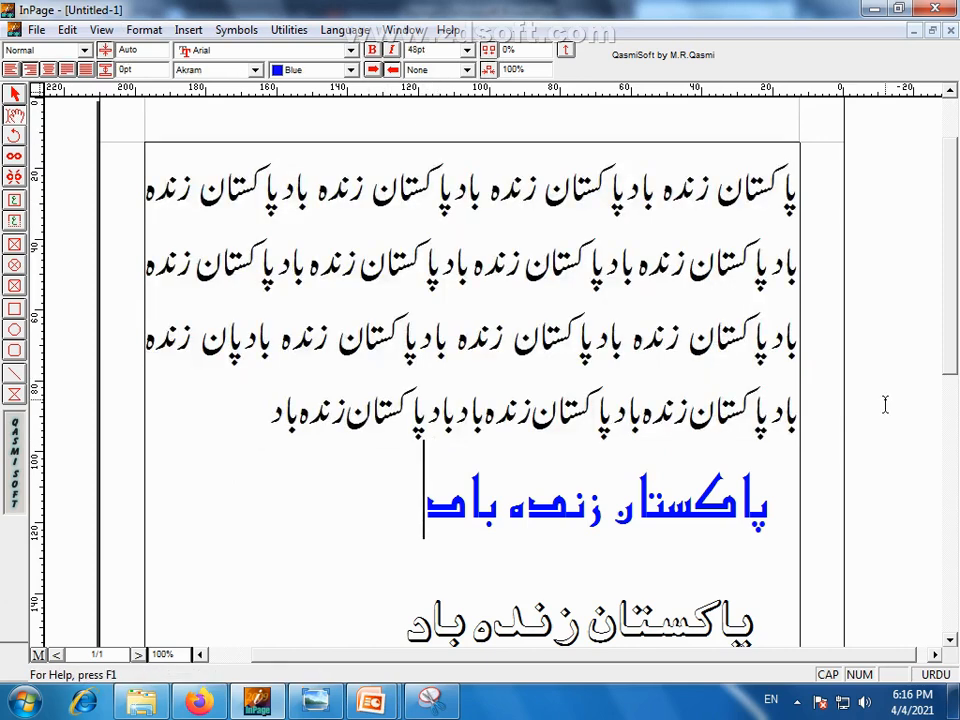
Centre the blue پاکستان زنده باد line between the page margins
scroll(437, 505, "down", 1)
left_click_drag(437, 505, 773, 513)
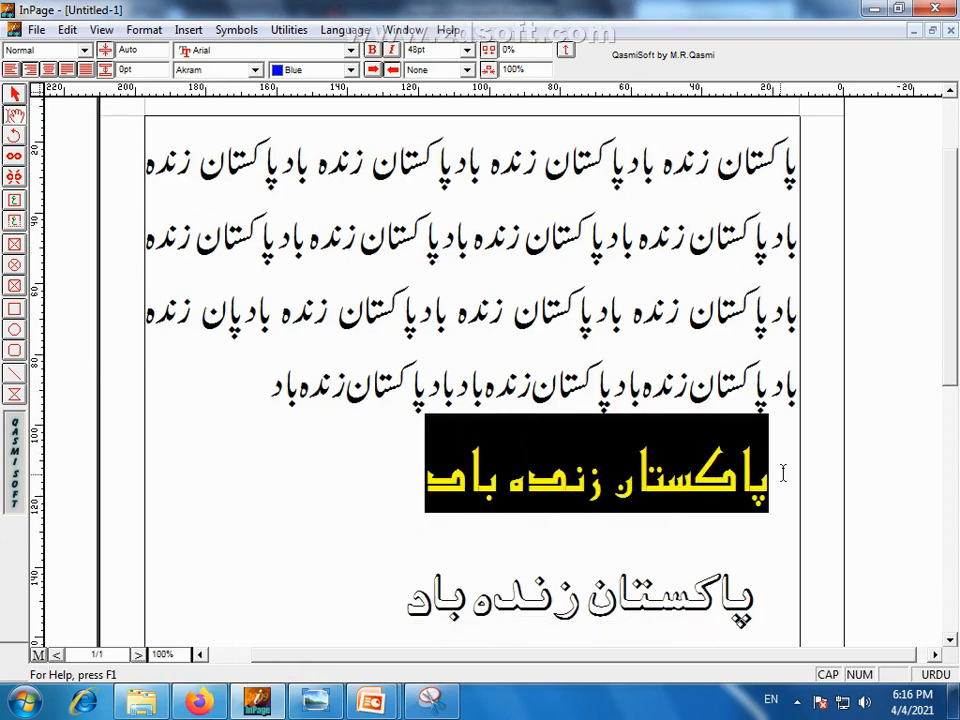
left_click(49, 70)
left_click(658, 508)
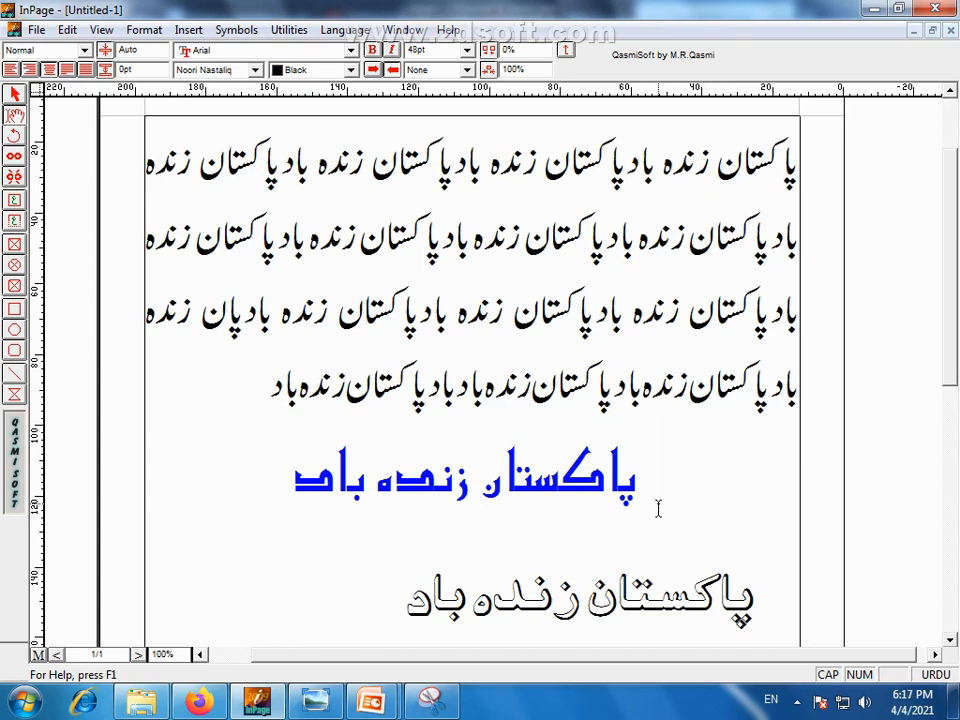
Try a character spacing of 10% on the centred blue line
left_click_drag(651, 486, 281, 493)
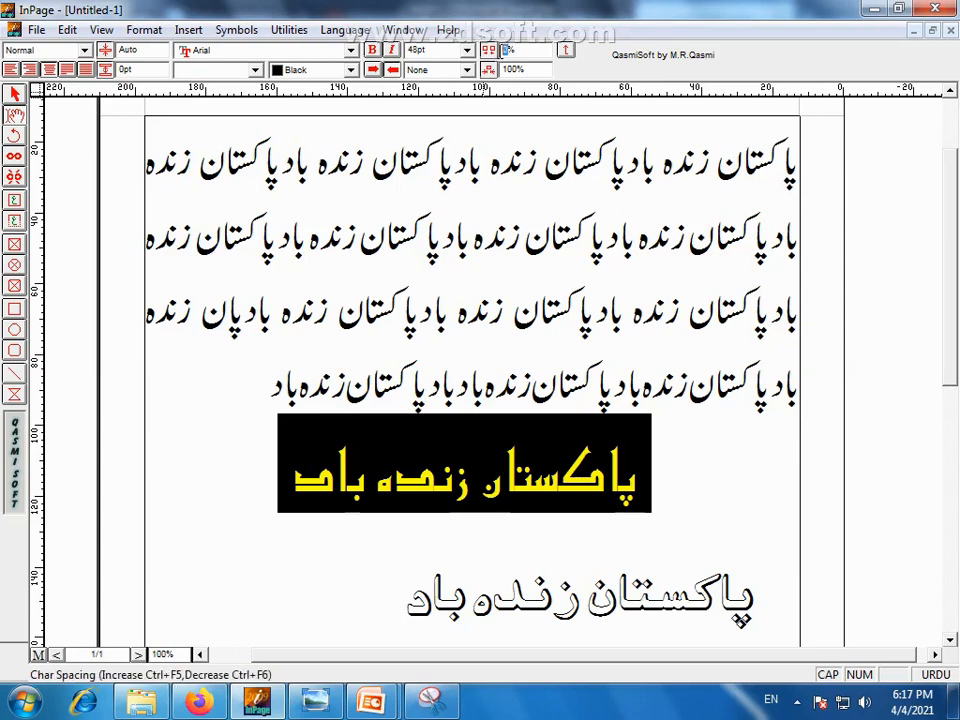
type("10")
key("Return")
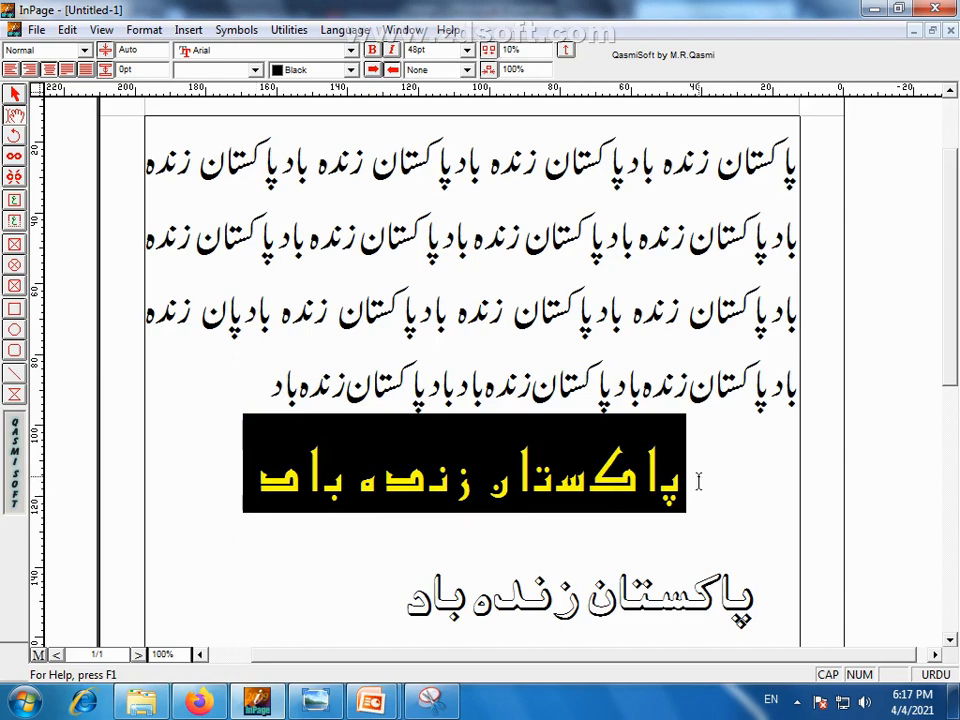
left_click(388, 223)
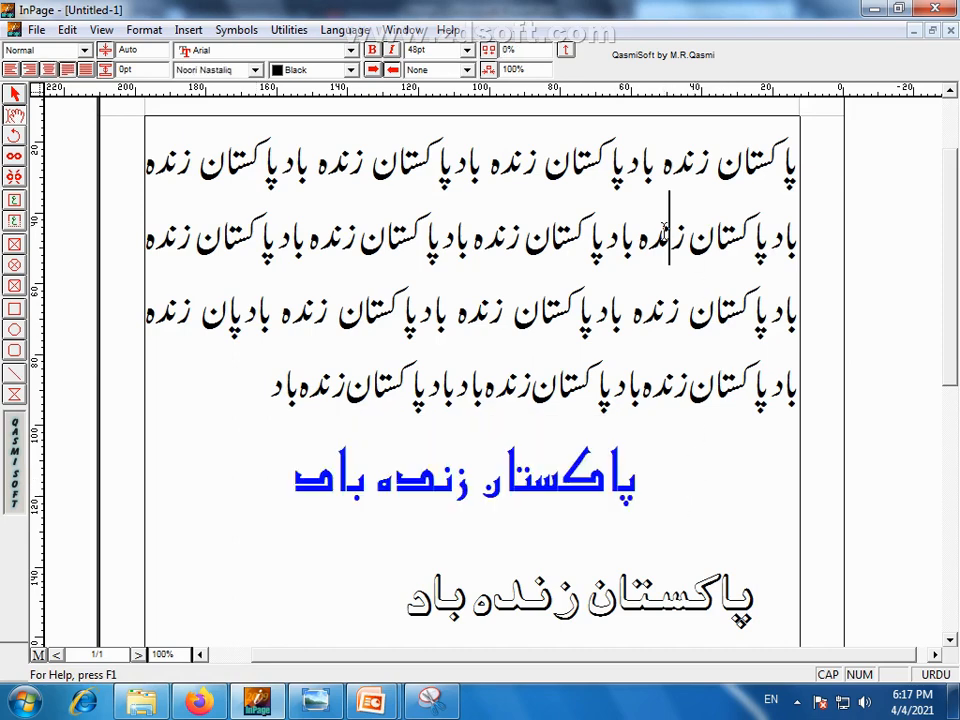
Break the first پاکستان زنده باد of the black paragraph onto its own line and set it to 48 pt
left_click(627, 160)
key("Return")
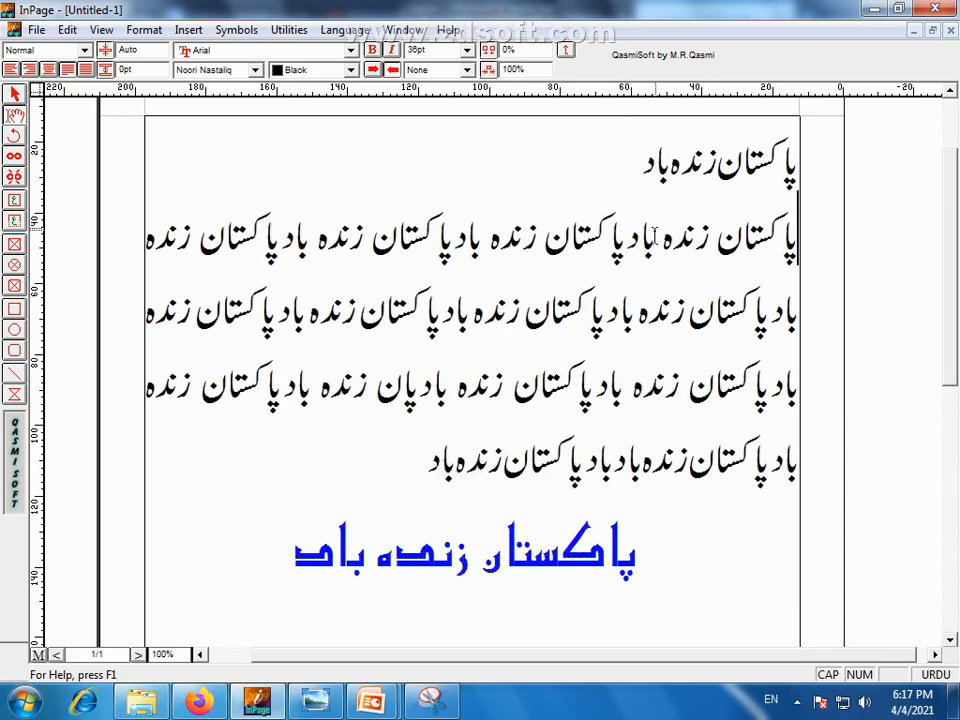
left_click_drag(638, 184, 865, 132)
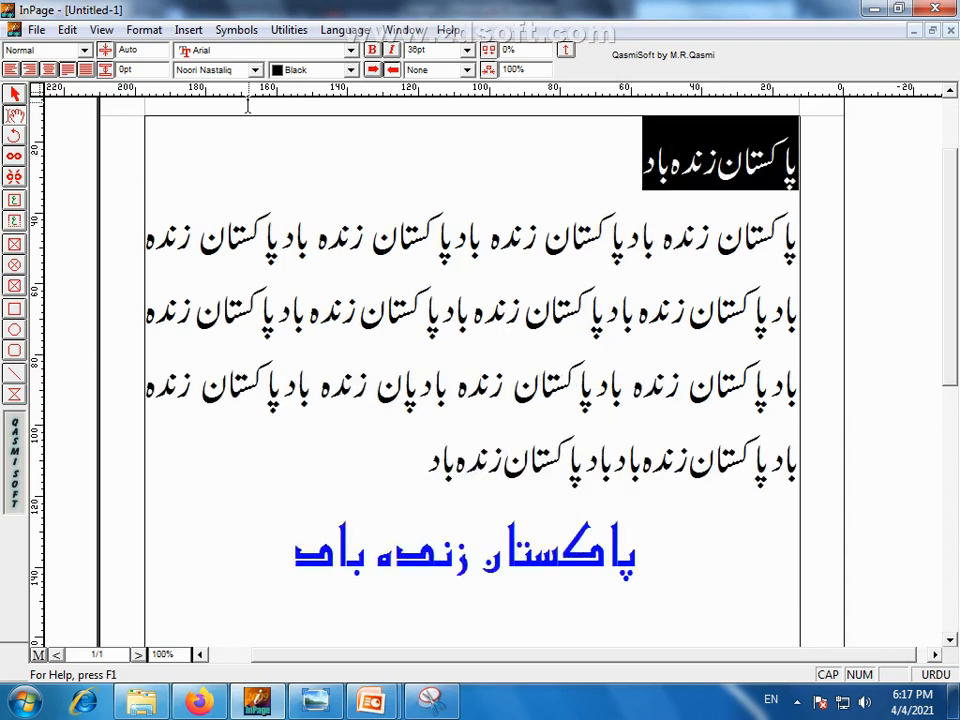
left_click(467, 49)
left_click(441, 148)
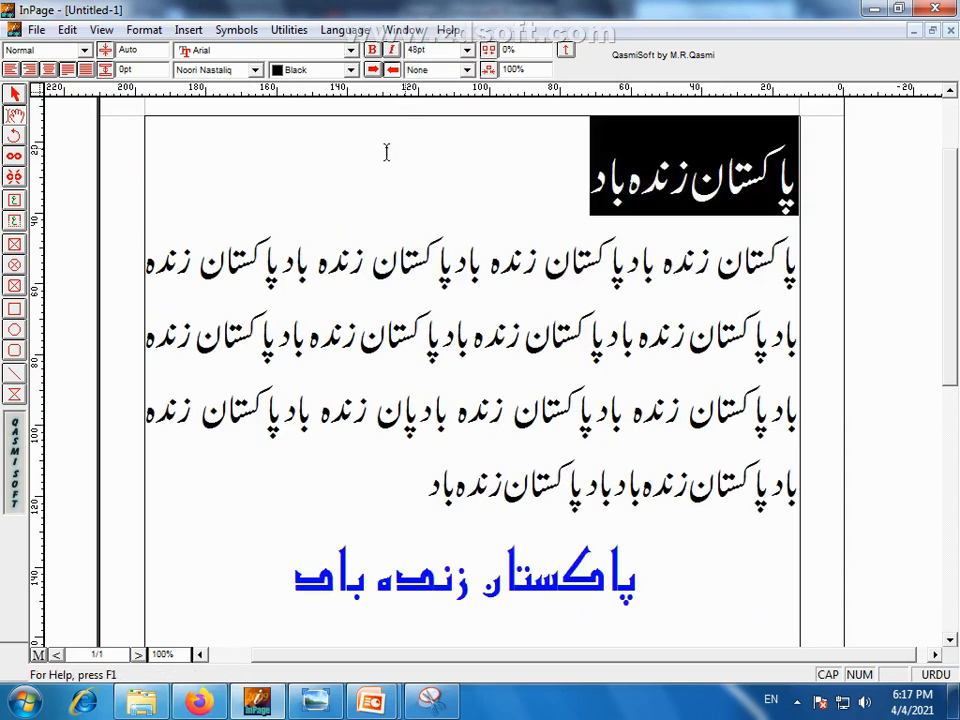
Centre the 48 pt پاکستان زنده باد line between the page margins and deselect it
left_click(29, 69)
left_click(370, 210)
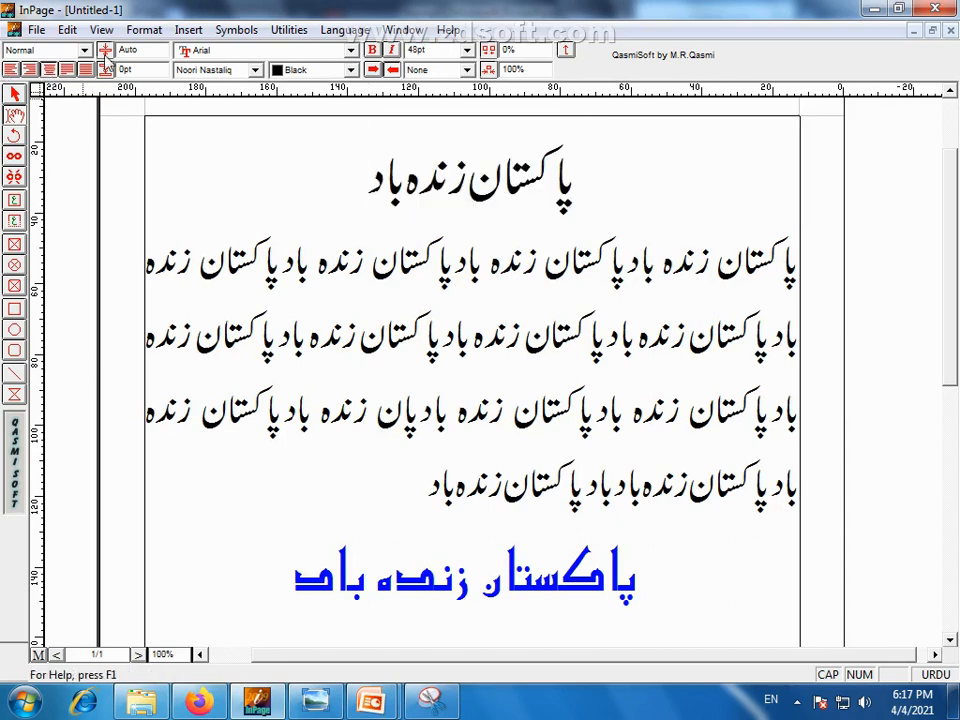
Try a character spacing of 20% on the centred 48 pt line
left_click_drag(343, 167, 608, 193)
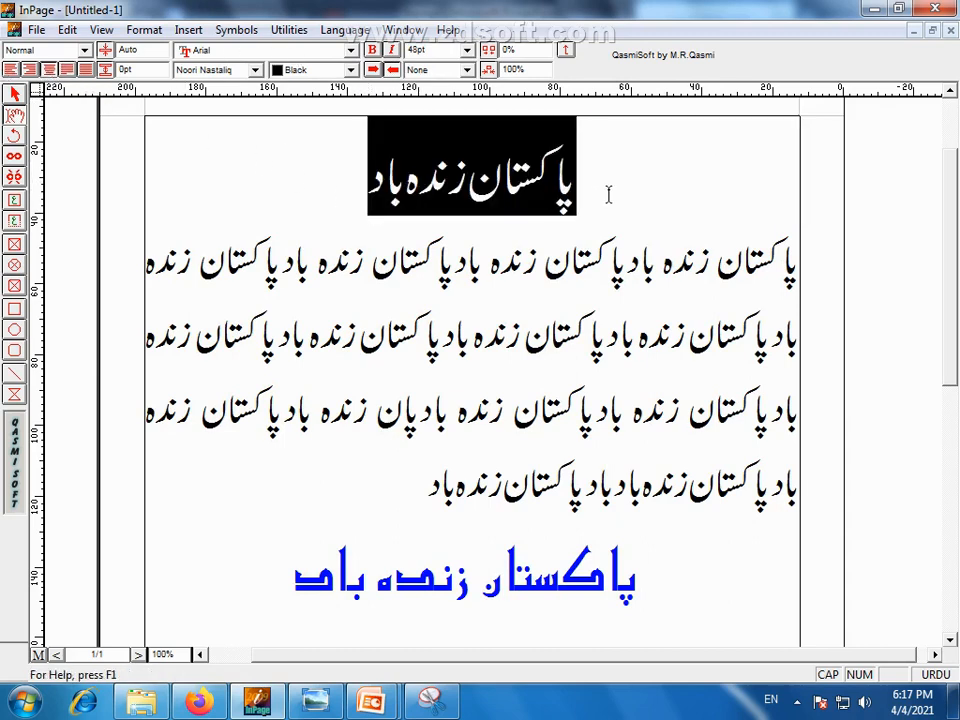
left_click(490, 51)
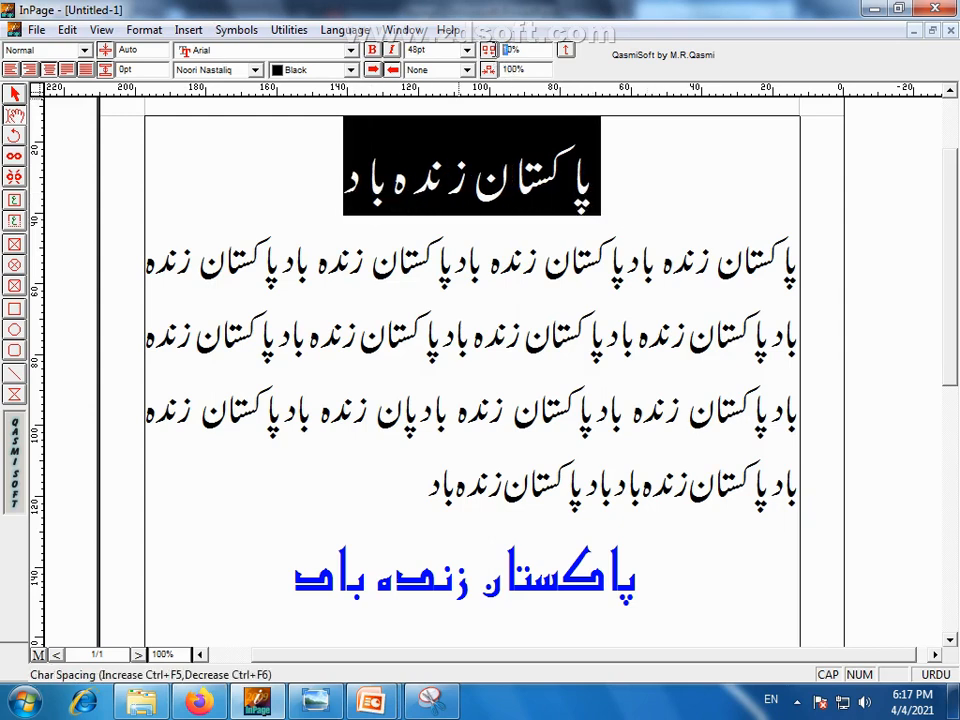
left_click(490, 51)
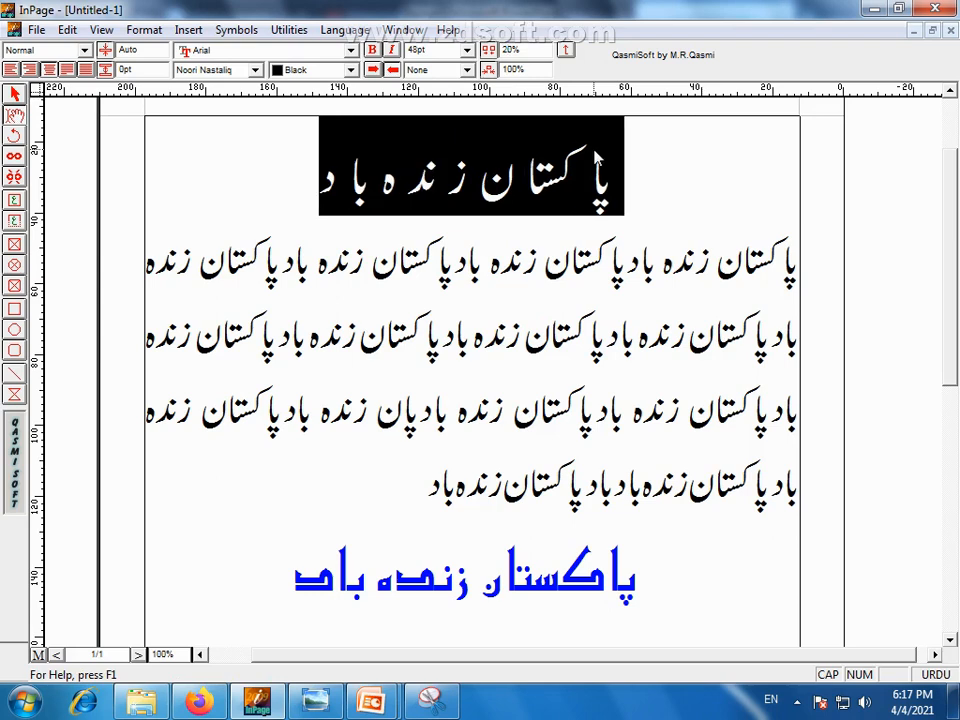
left_click(630, 188)
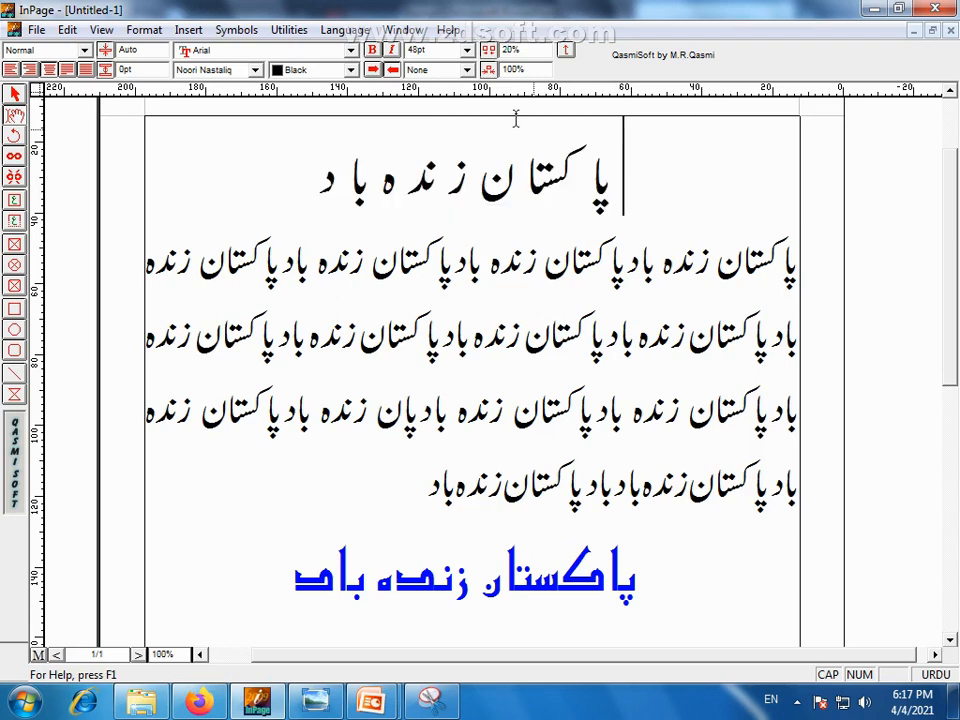
Reset the character spacing of the 48 pt line to 0%
left_click_drag(325, 185, 658, 214)
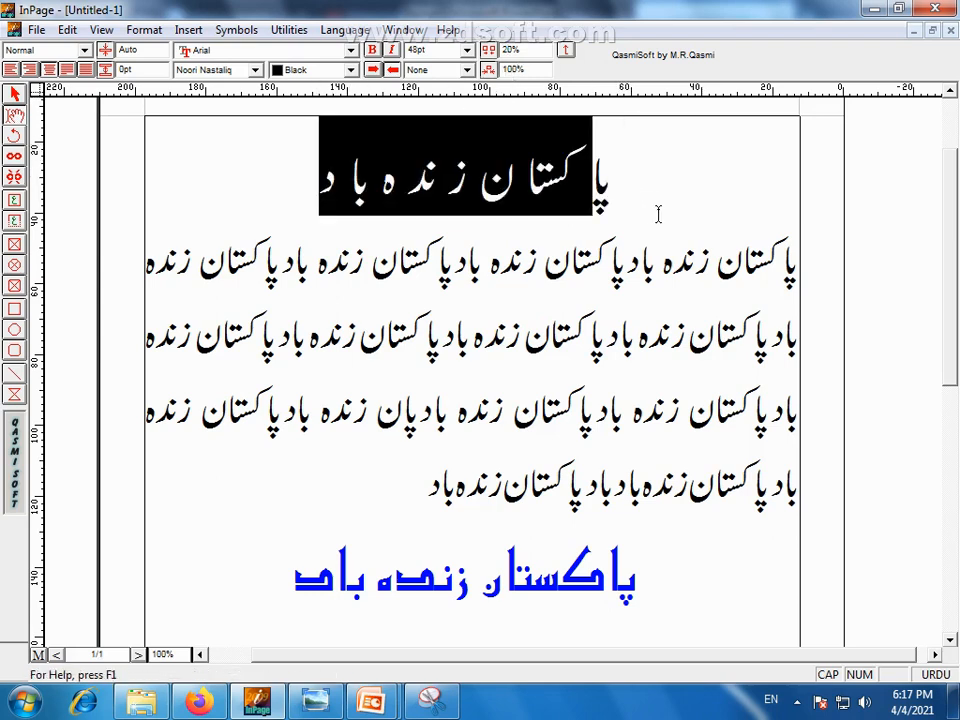
left_click_drag(518, 51, 498, 51)
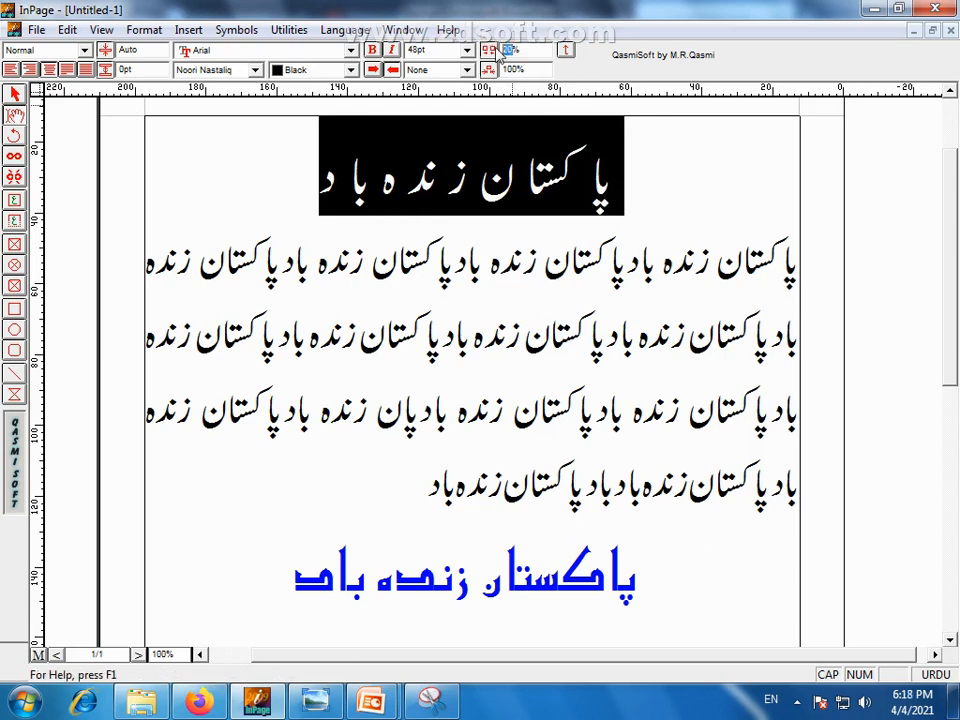
type("0")
key("Return")
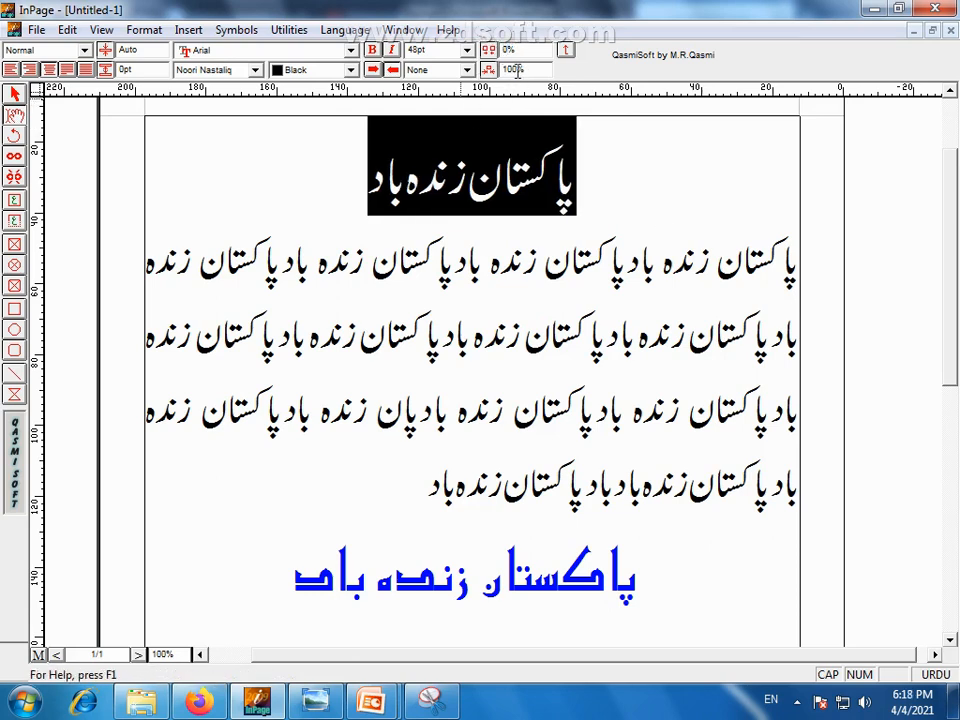
Try narrowing the characters of the 48 pt line to 90% width and deselect the line
left_click_drag(518, 69, 500, 69)
type("90")
key("Return")
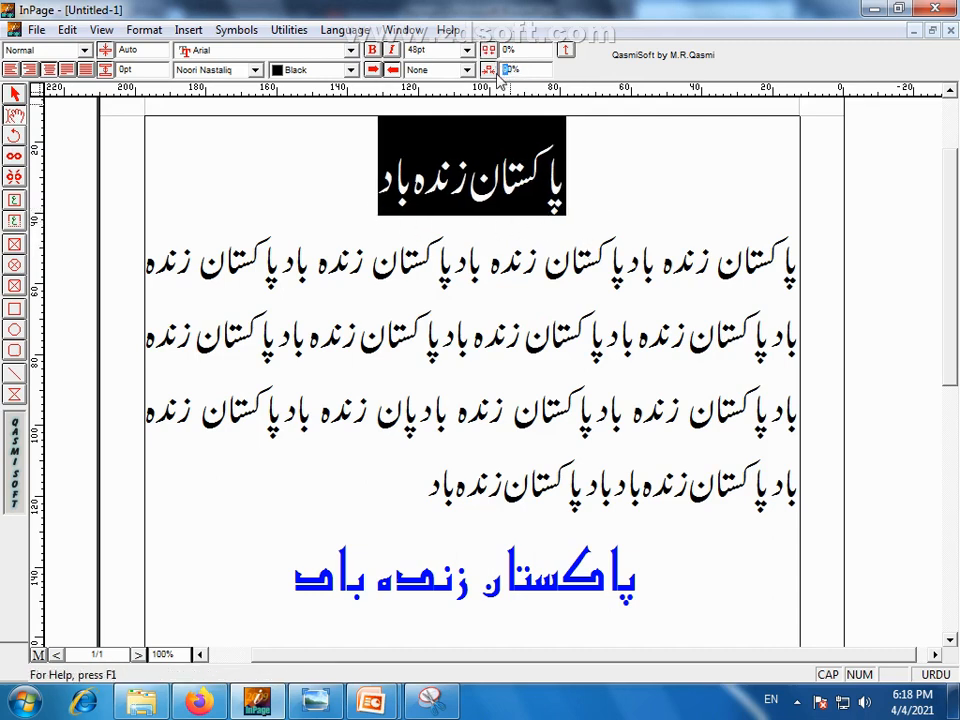
left_click(679, 180)
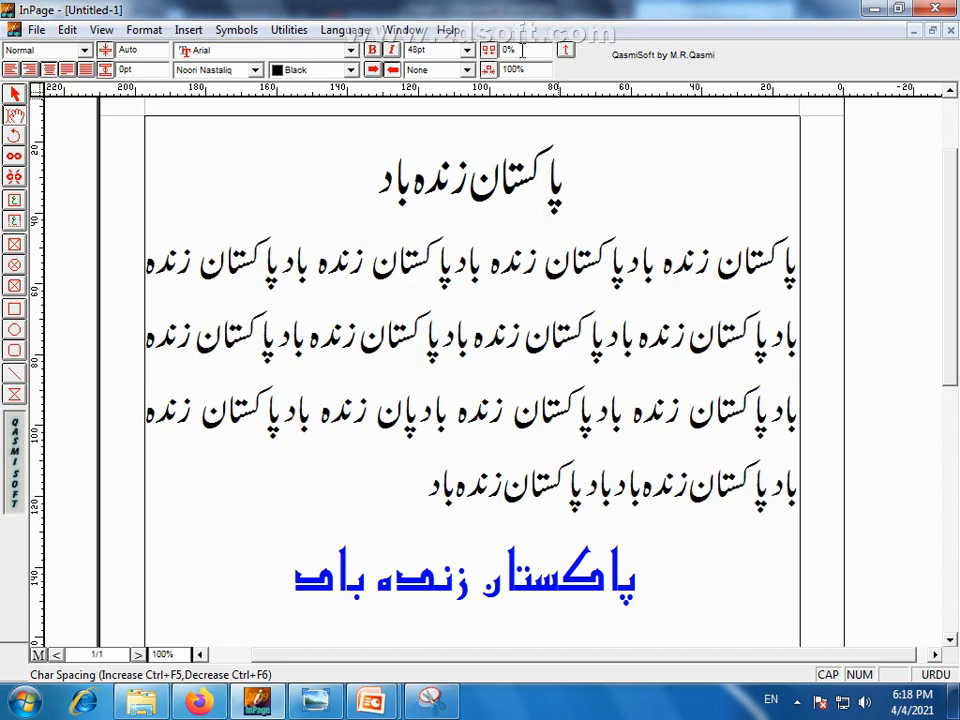
Try tightening the 48 pt line's character spacing in 1% decrements to -9%
left_click_drag(566, 150, 383, 188)
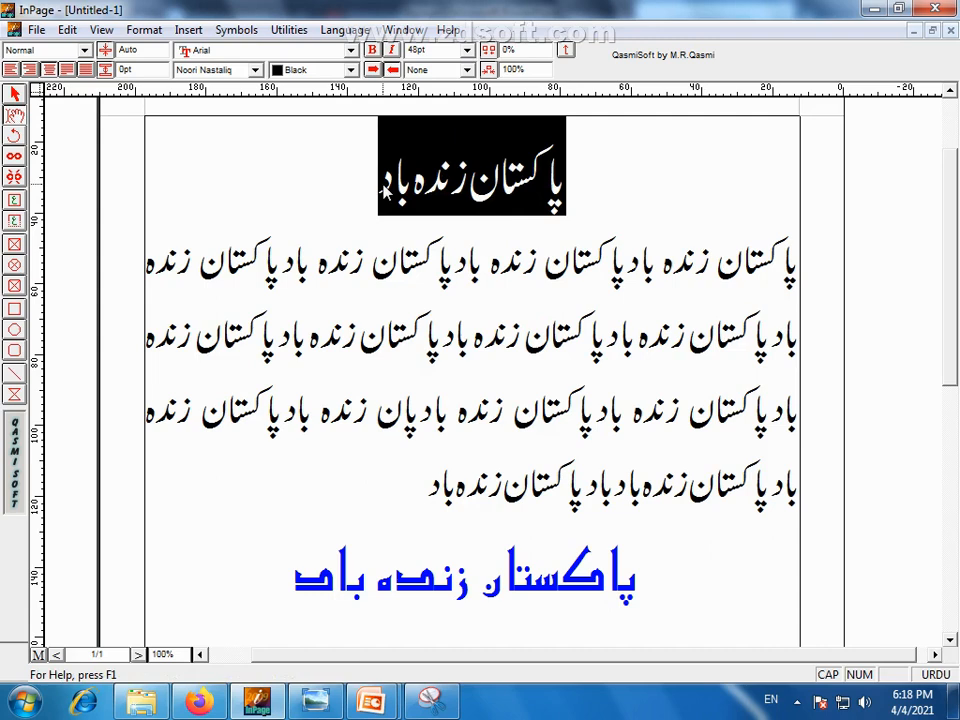
key("F11")
key("F11")
key("F11")
key("F11")
key("F11")
key("F11")
key("F11")
key("F11")
key("F11")
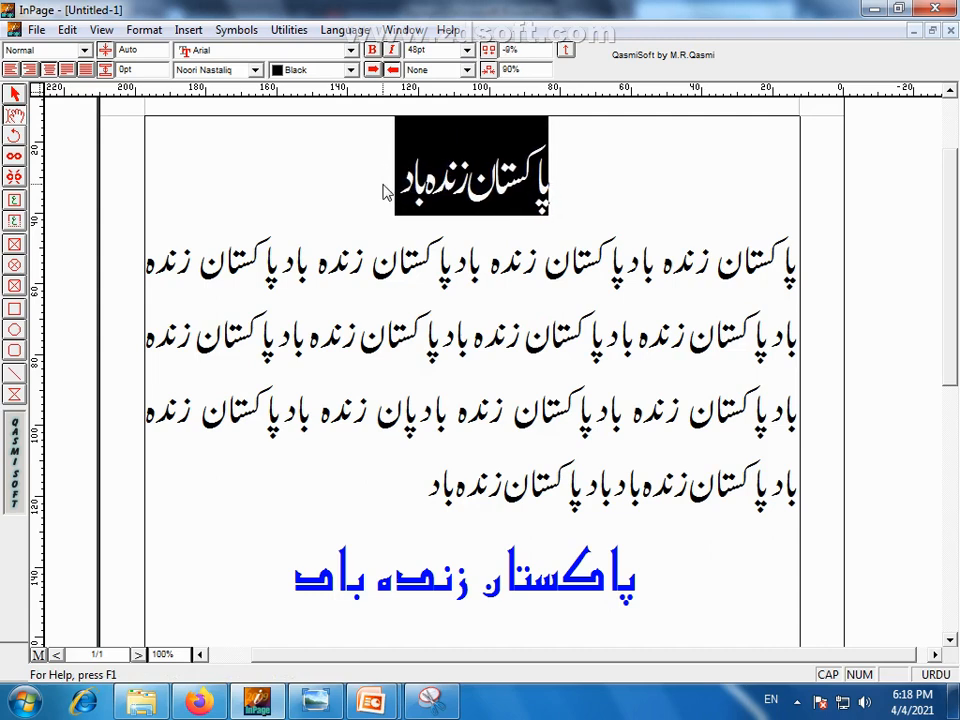
Try widening the 48 pt line's character spacing in 1% increments and settle on 10%
key("F12")
key("F12")
key("F12")
key("F12")
key("F12")
key("F12")
key("F12")
key("F12")
key("F12")
key("F12")
key("F12")
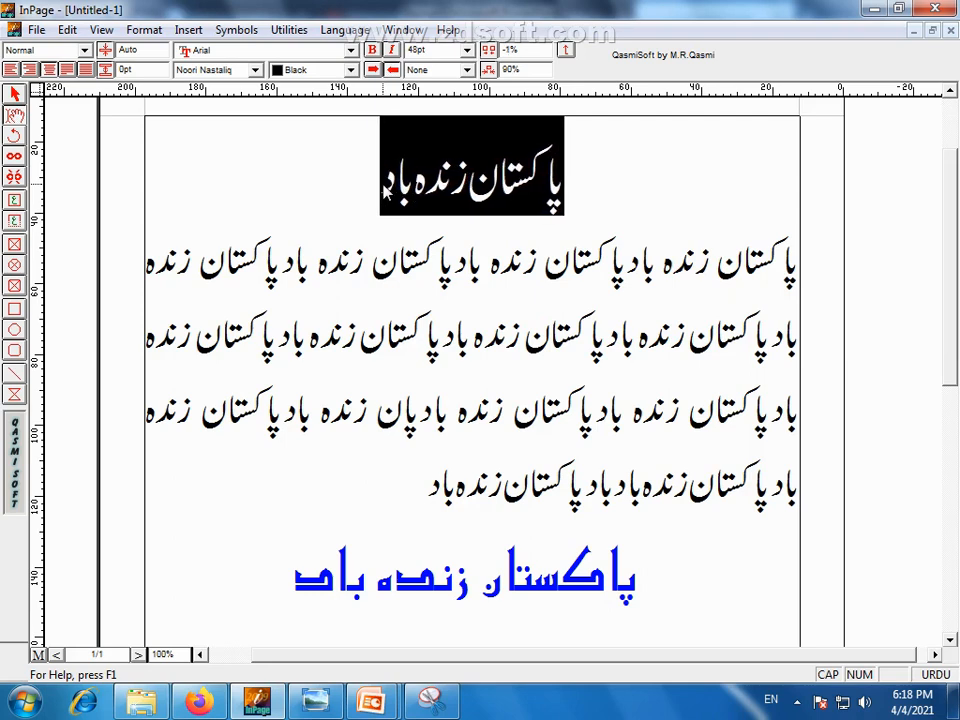
key("F12")
key("F12")
key("F12")
key("F12")
key("F12")
key("F12")
key("F12")
key("F12")
key("F12")
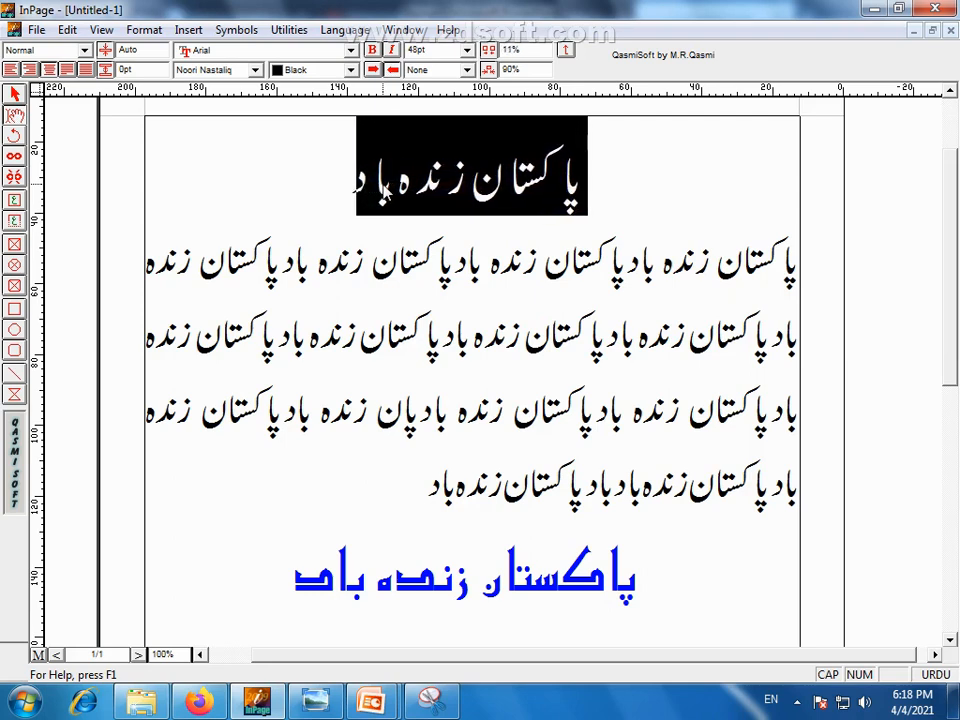
key("F11")
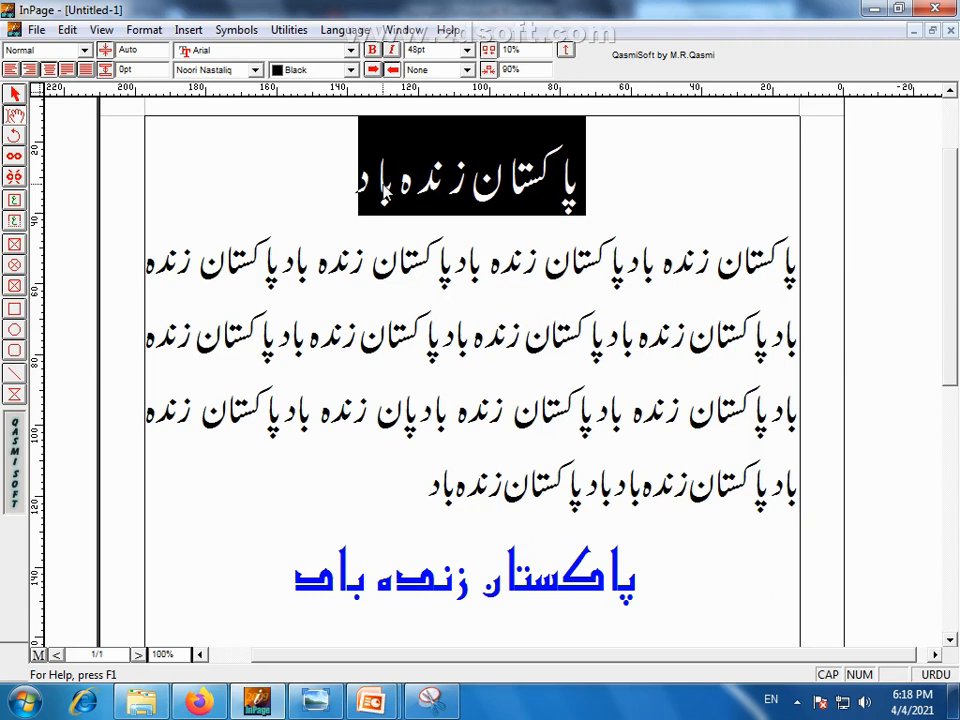
Restore the 48 pt line to 100% character width and 0% character spacing
left_click(543, 69)
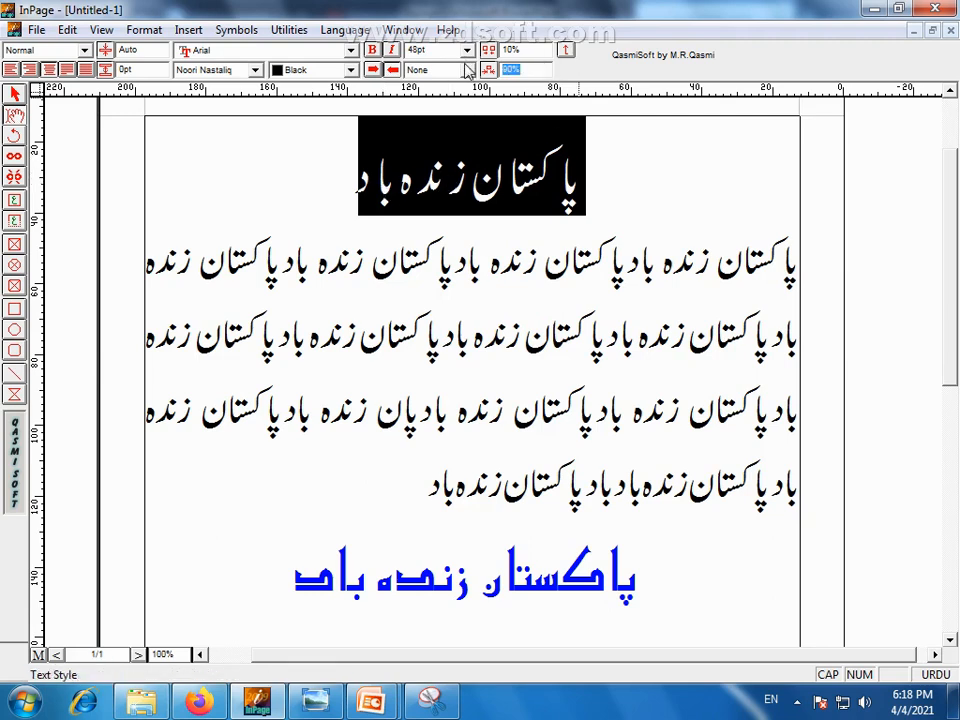
type("100")
key("Return")
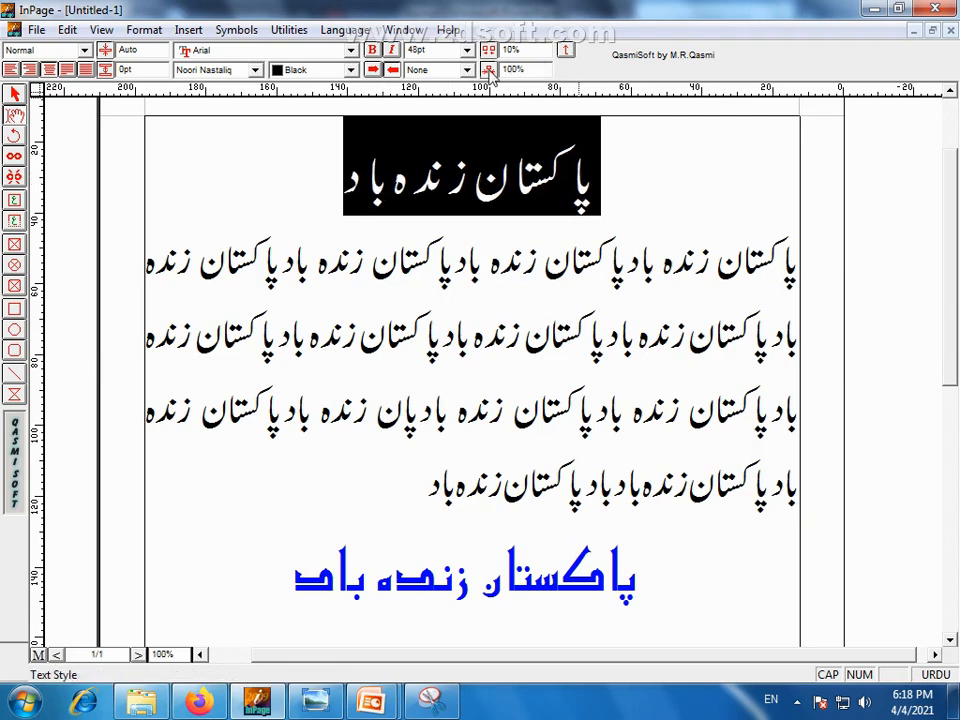
left_click_drag(535, 48, 460, 48)
type("0")
key("Return")
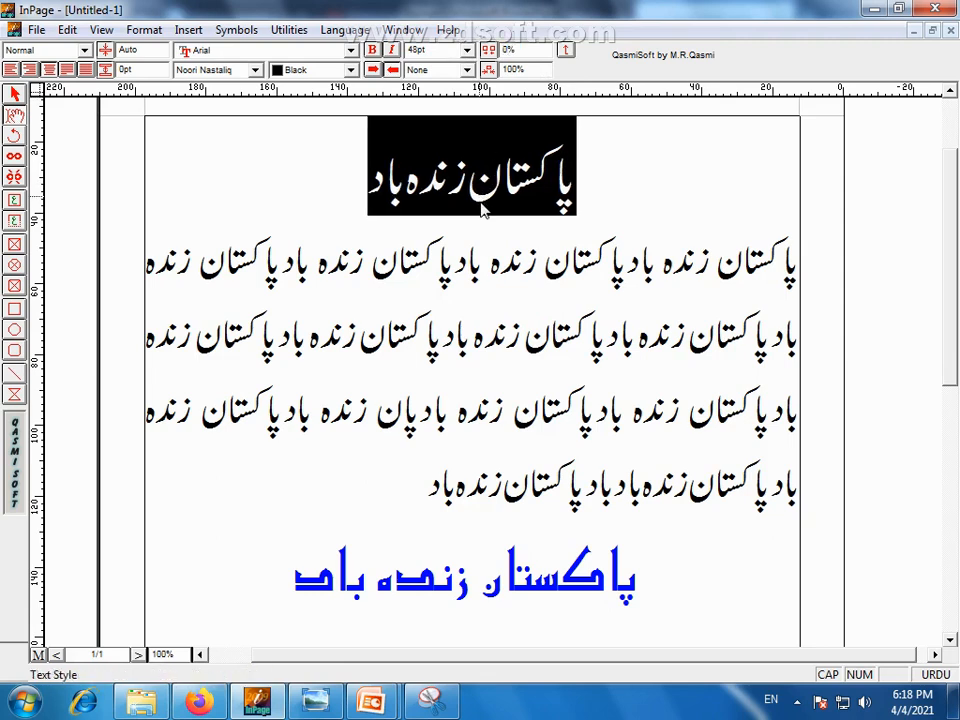
Show the tab and indent settings for the black 36 pt paragraph, and return to the text formatting settings
left_click(608, 258)
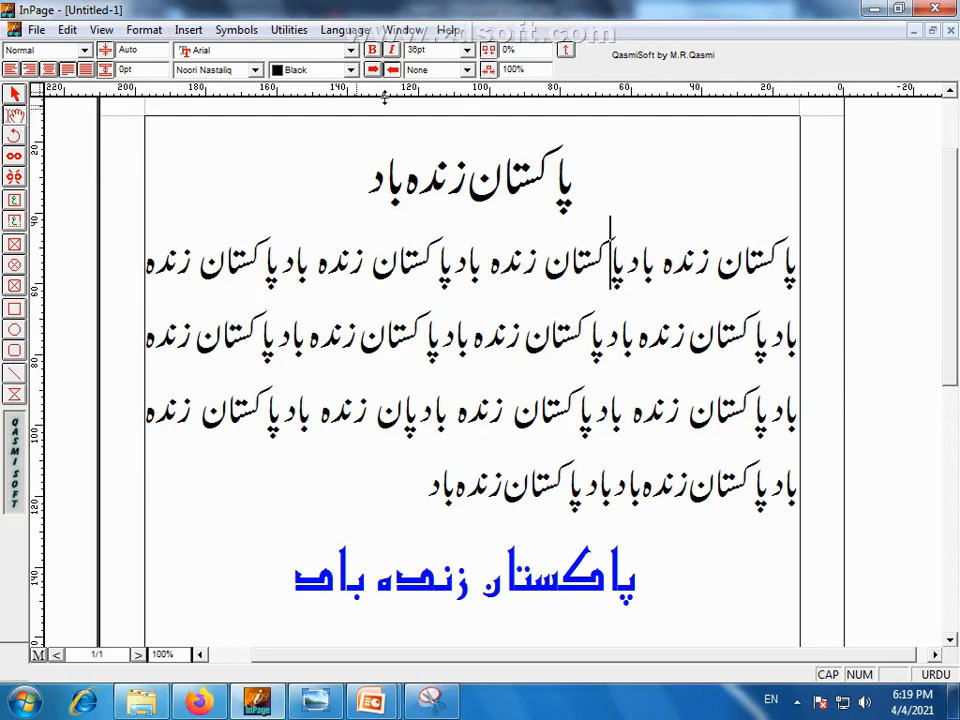
left_click(569, 54)
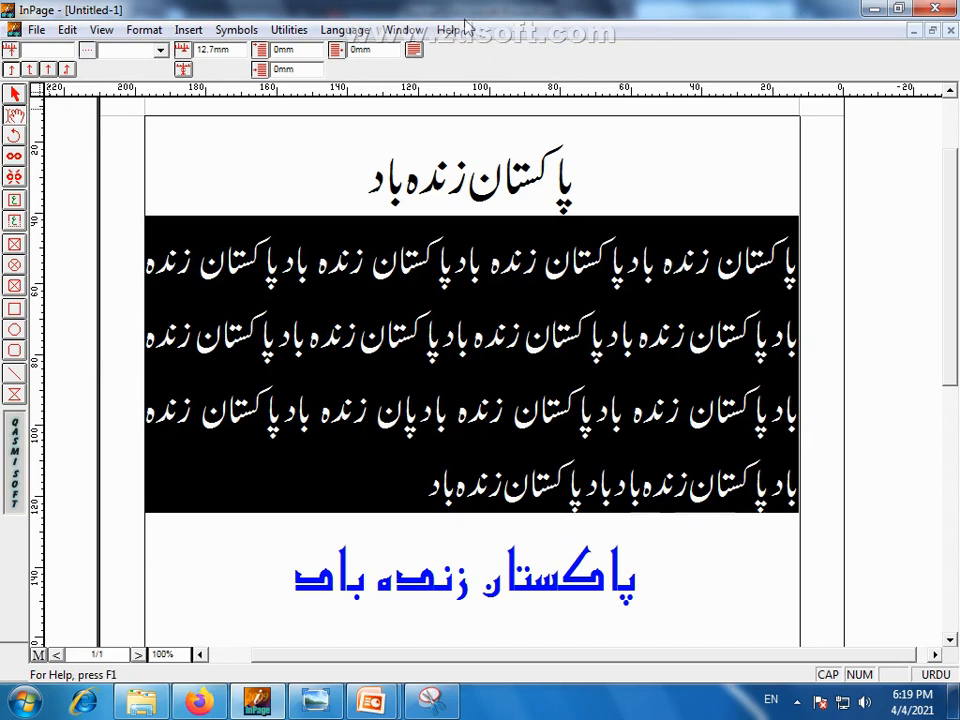
left_click(414, 52)
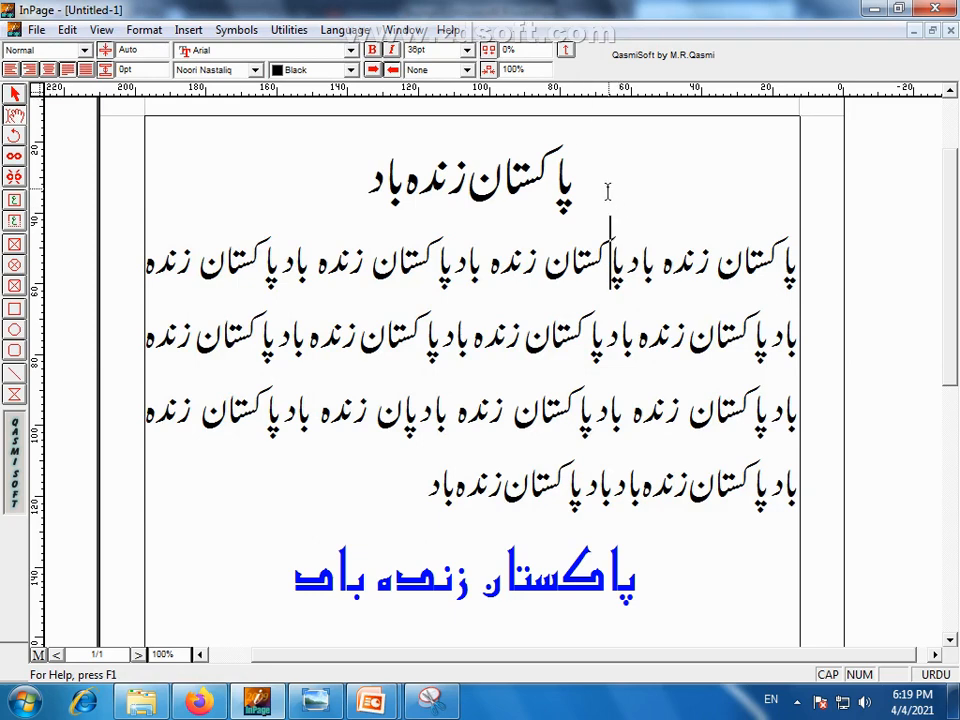
left_click_drag(573, 185, 428, 480)
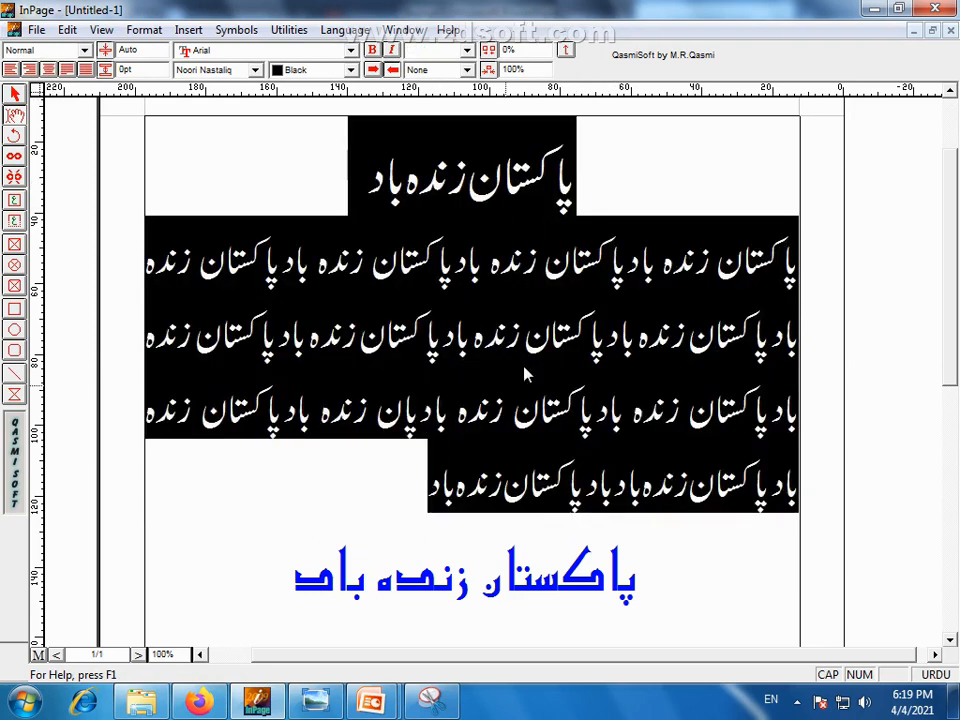
left_click(600, 203)
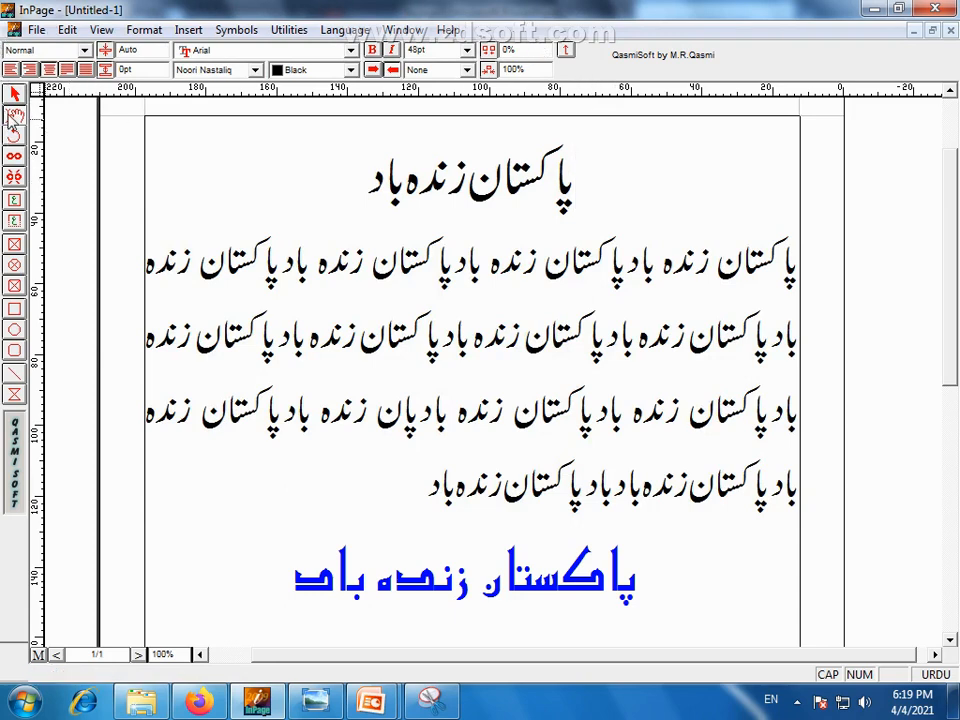
left_click(358, 168)
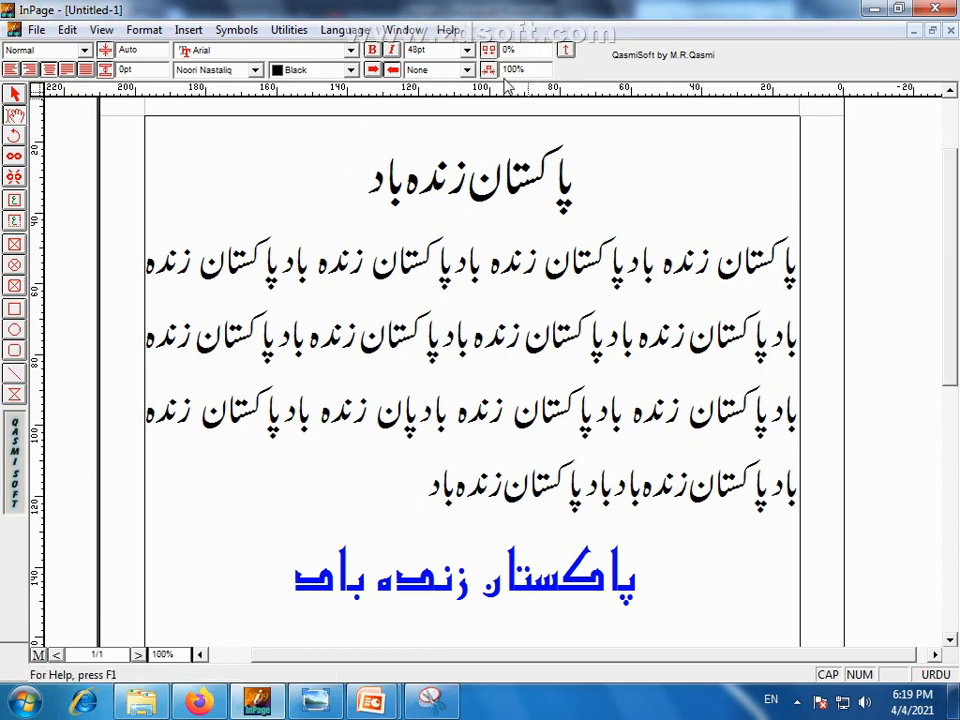
left_click(585, 194)
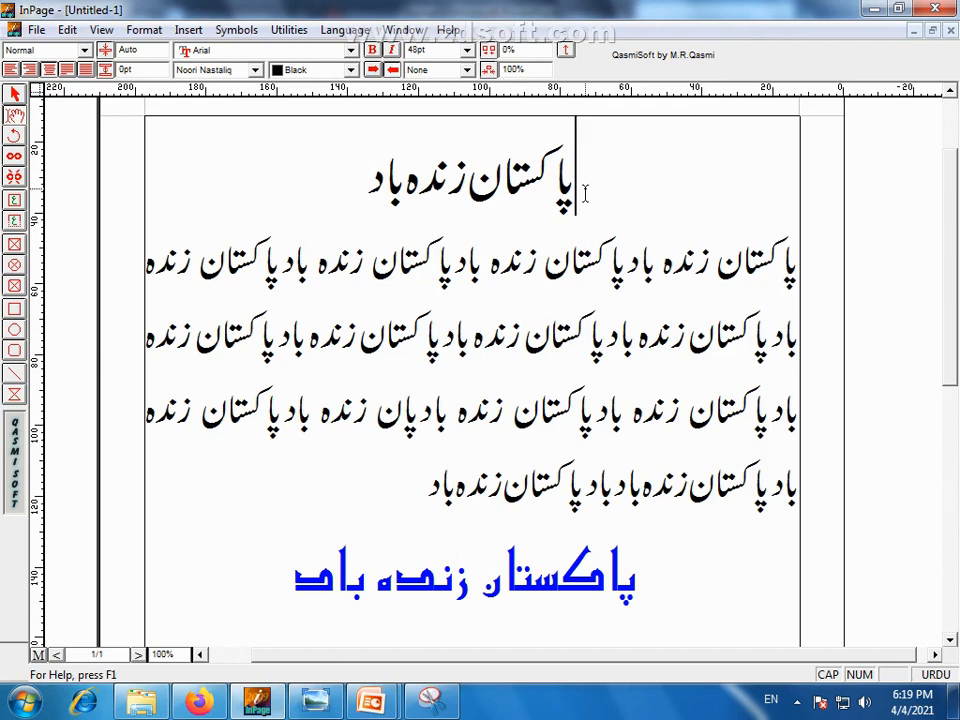